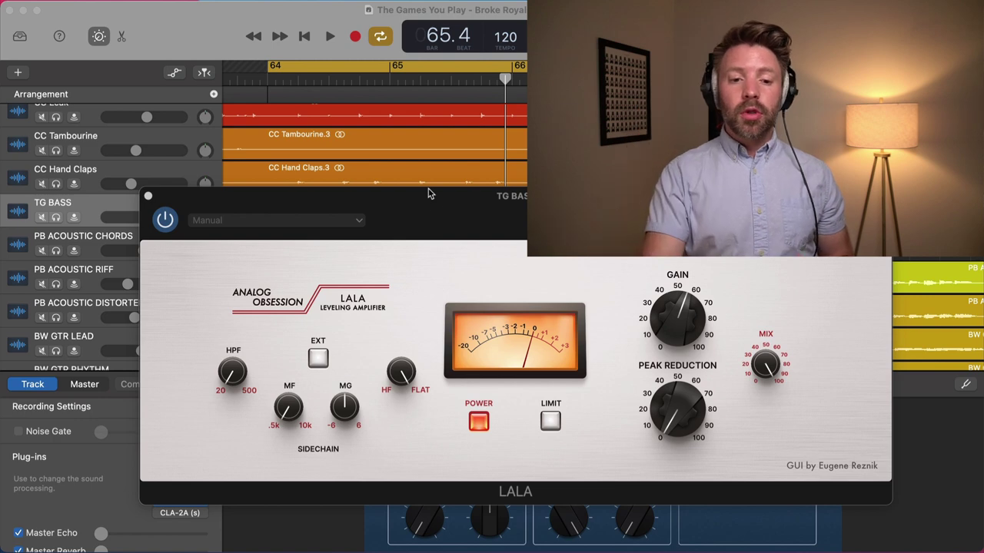
Step: Open the CLA-2A compressor on the TG BASS track and examine its Gain and Peak Reduction controls
left_click(435, 209)
left_click_drag(435, 209, 428, 149)
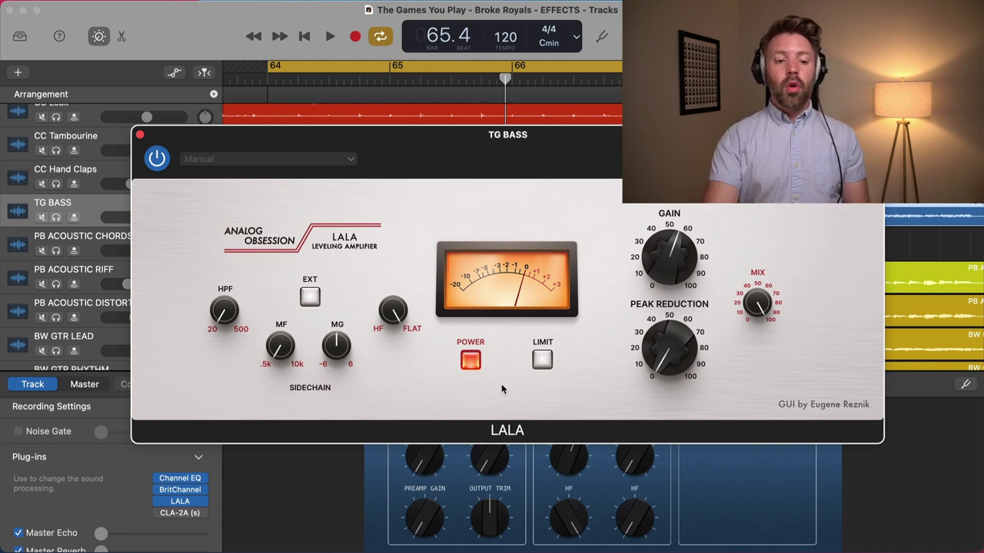
left_click(201, 501)
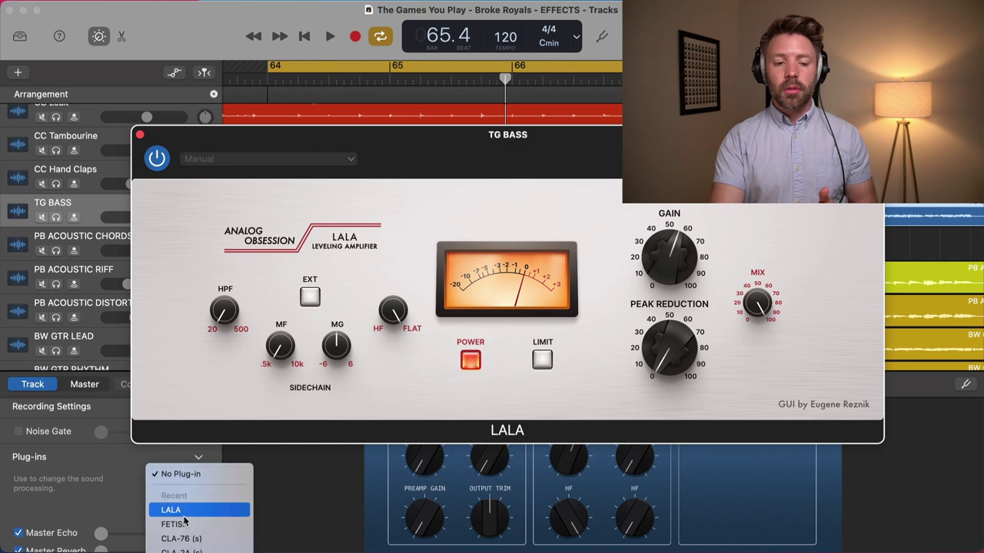
left_click(129, 511)
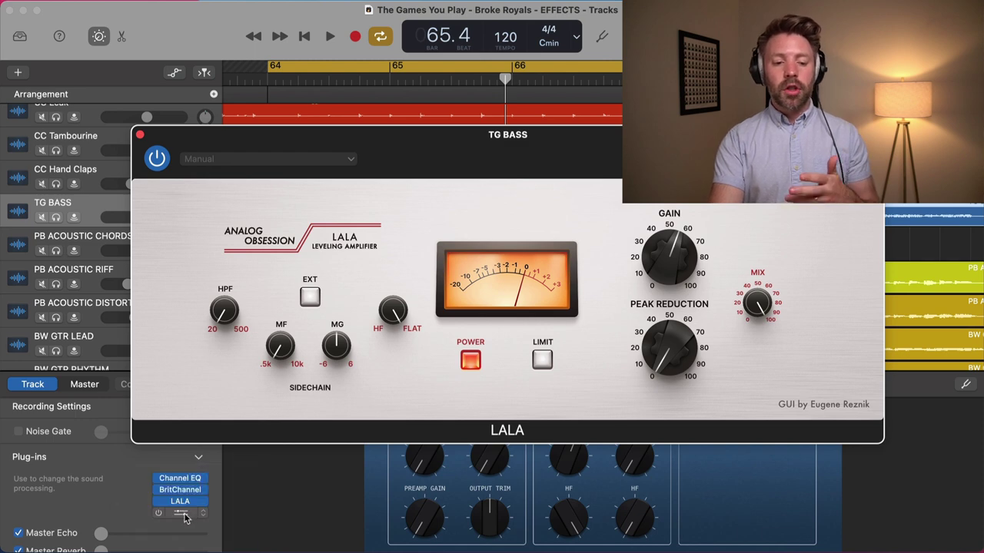
left_click(183, 513)
left_click_drag(376, 164, 563, 185)
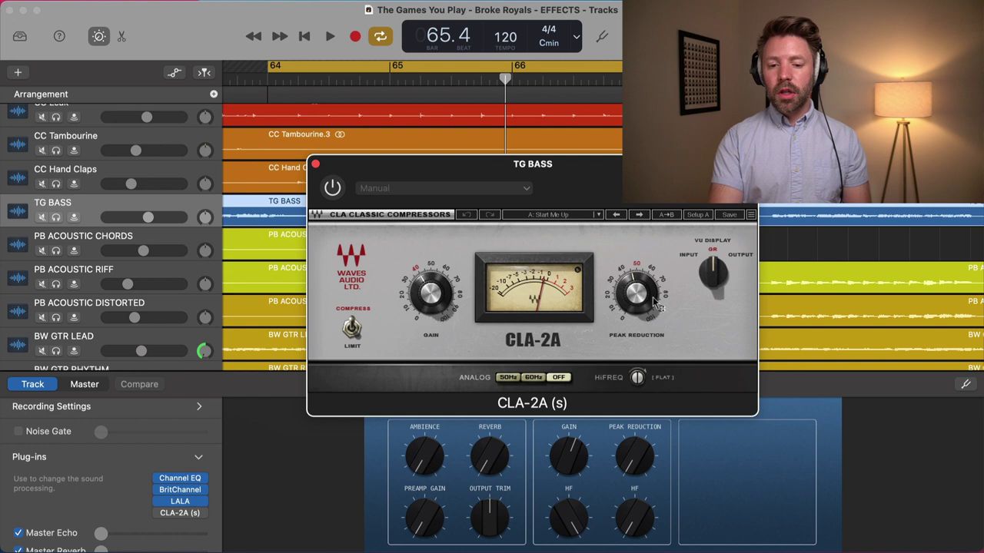
mouse_move(648, 308)
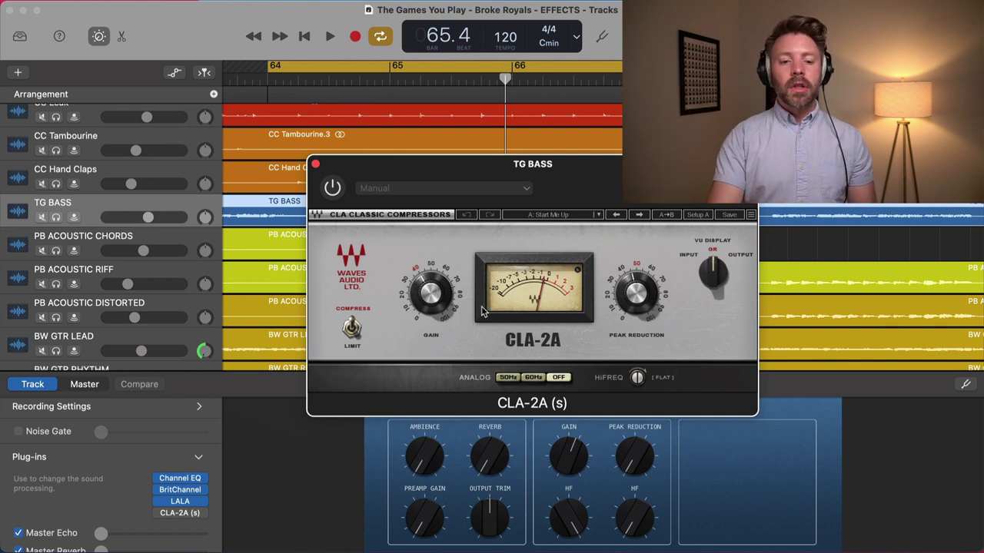
mouse_move(432, 306)
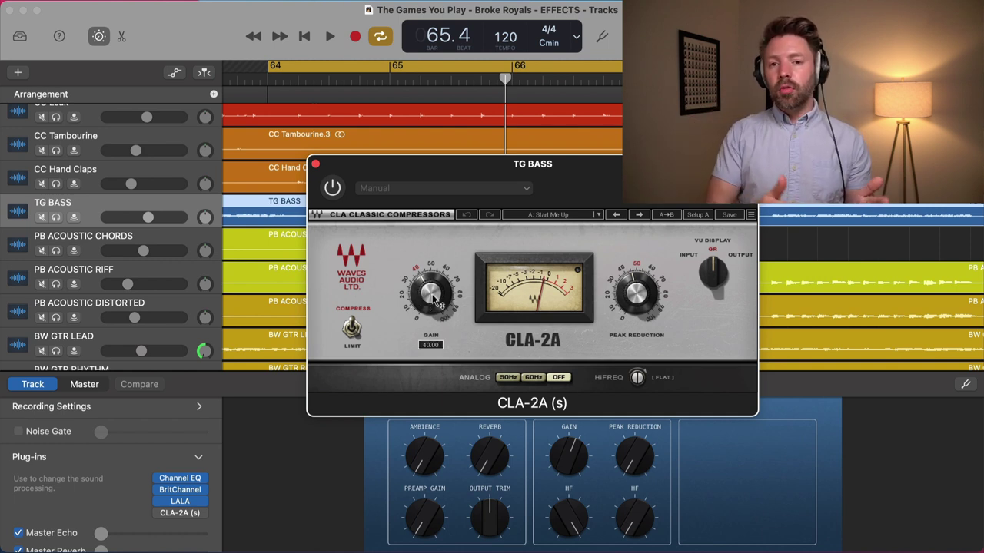
Step: Reopen the LALA compressor on TG BASS and solo that track
left_click(180, 501)
left_click_drag(616, 196, 436, 183)
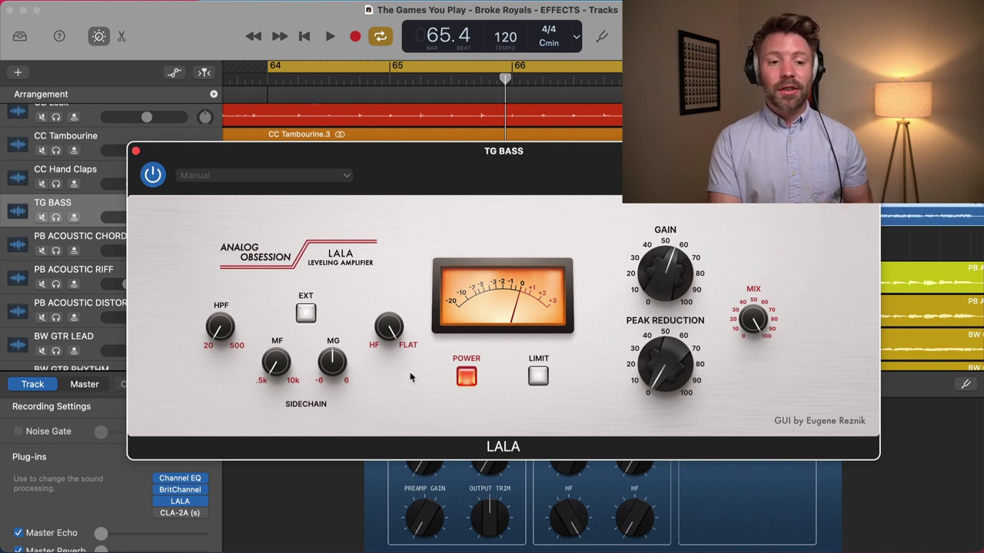
left_click(56, 218)
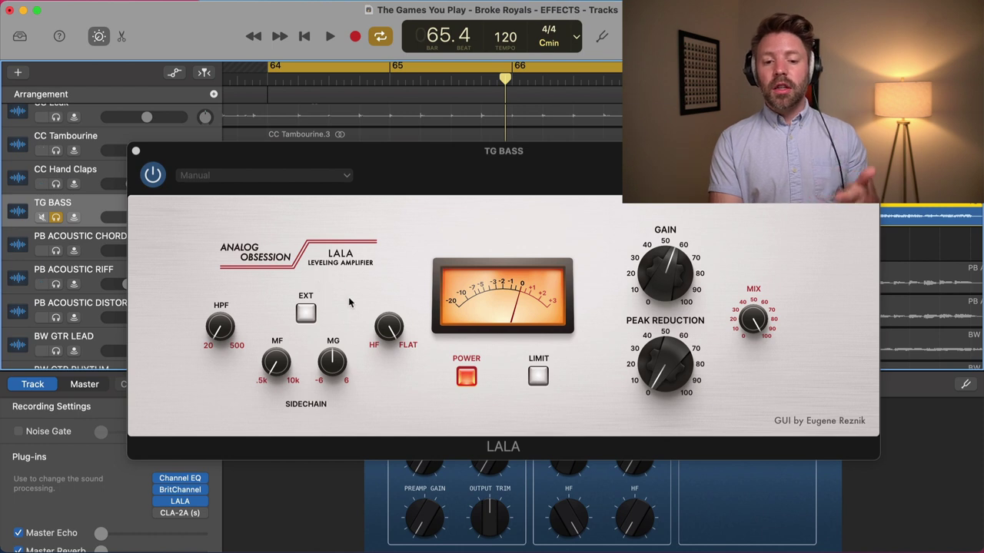
Step: Play the soloed bass and raise LALA's Peak Reduction to just under 40
key("space")
left_click_drag(666, 377, 655, 348)
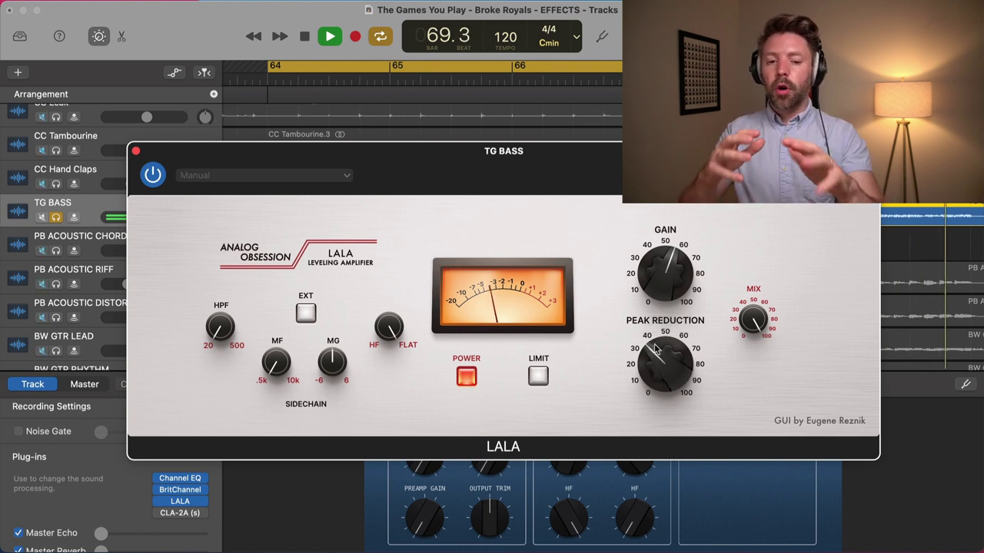
left_click_drag(654, 347, 658, 350)
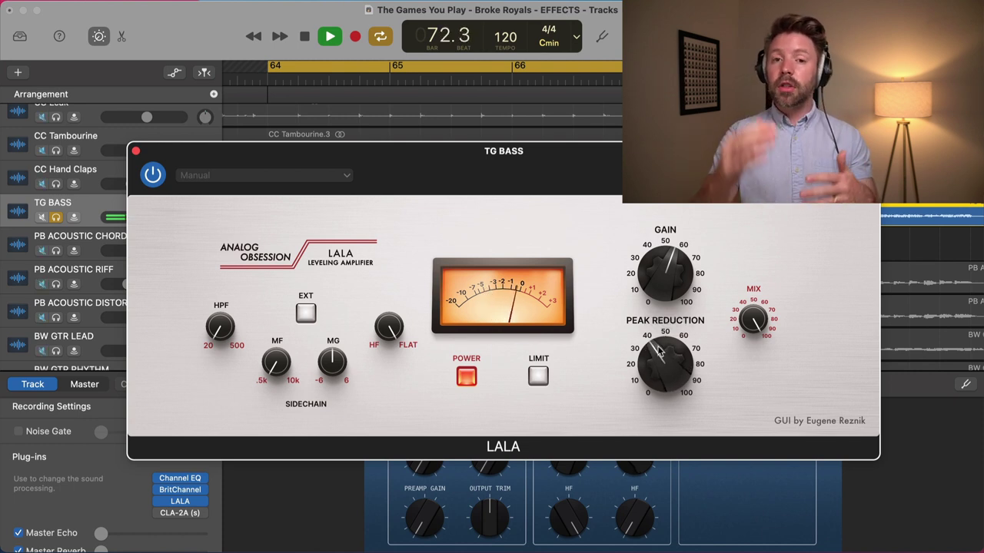
key("space")
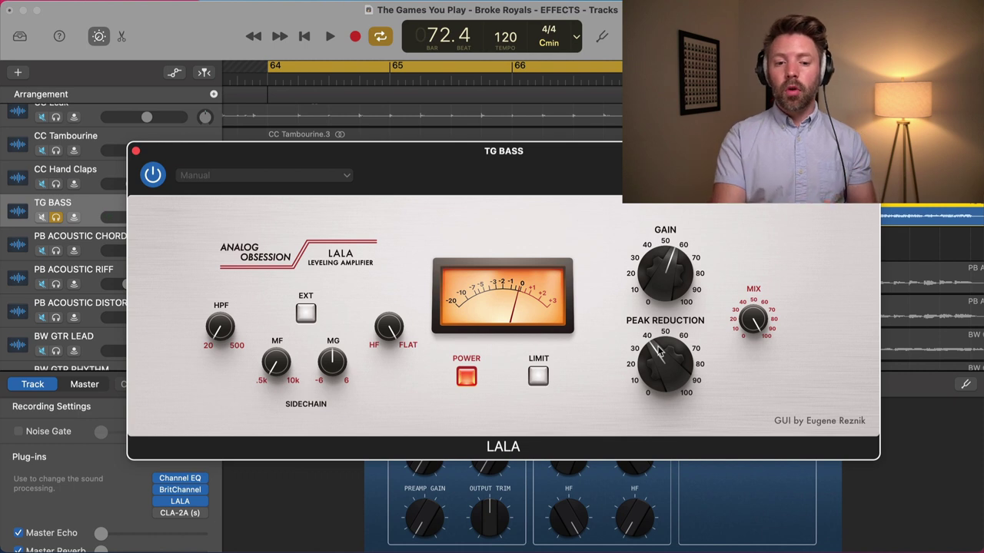
key("space")
left_click_drag(659, 350, 661, 355)
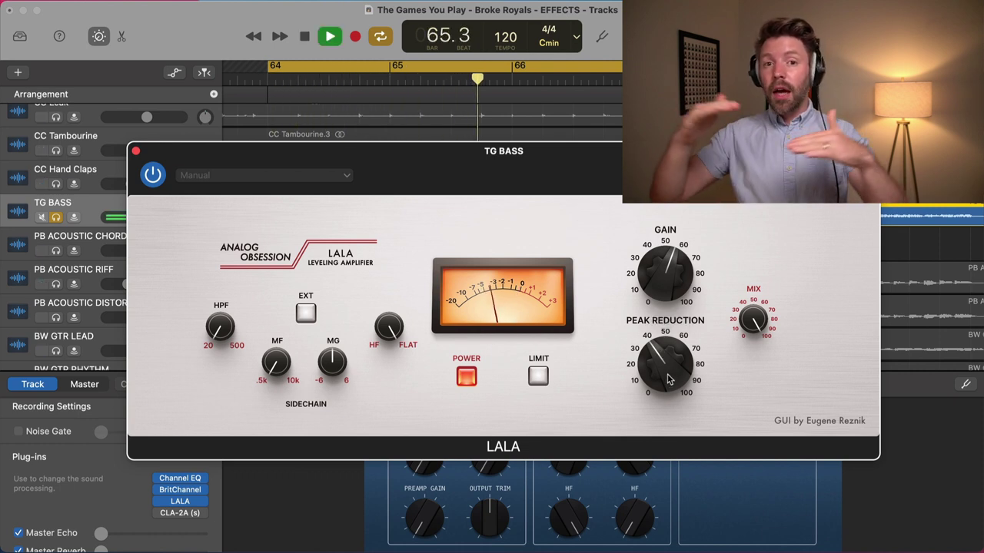
left_click_drag(669, 378, 666, 369)
mouse_move(649, 303)
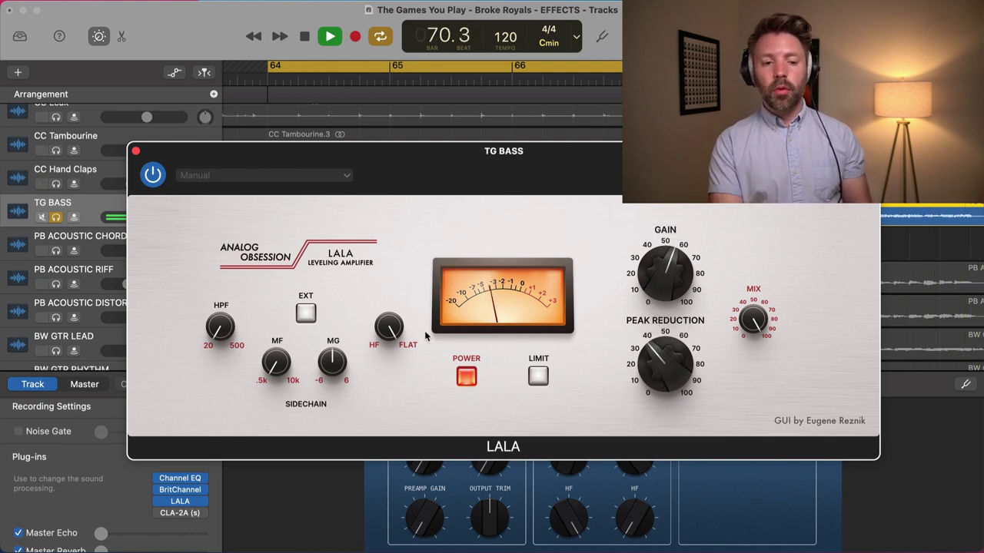
Step: Bypass the LALA plug-in during playback to hear the uncompressed bass, stop playback, and re-enable the plug-in
left_click(153, 175)
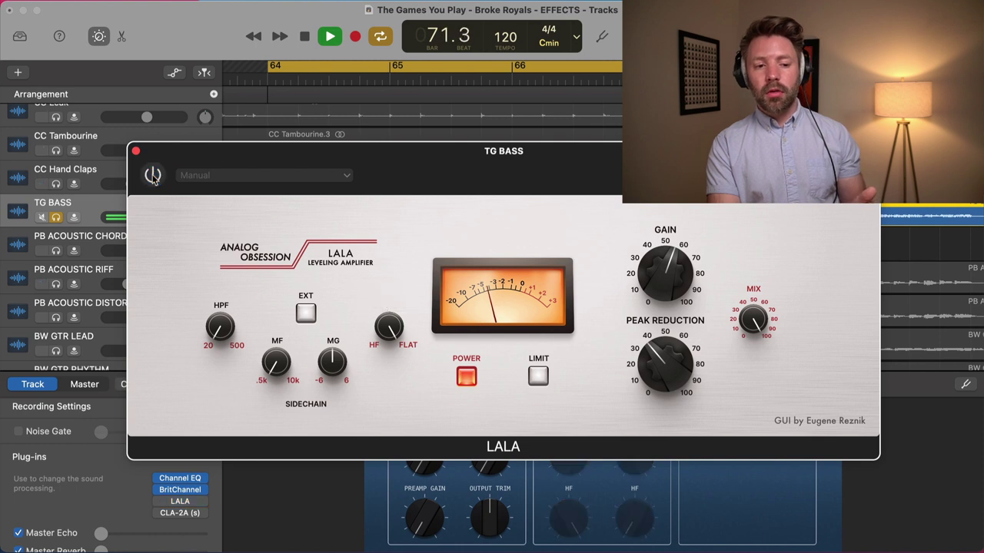
key("space")
left_click(153, 176)
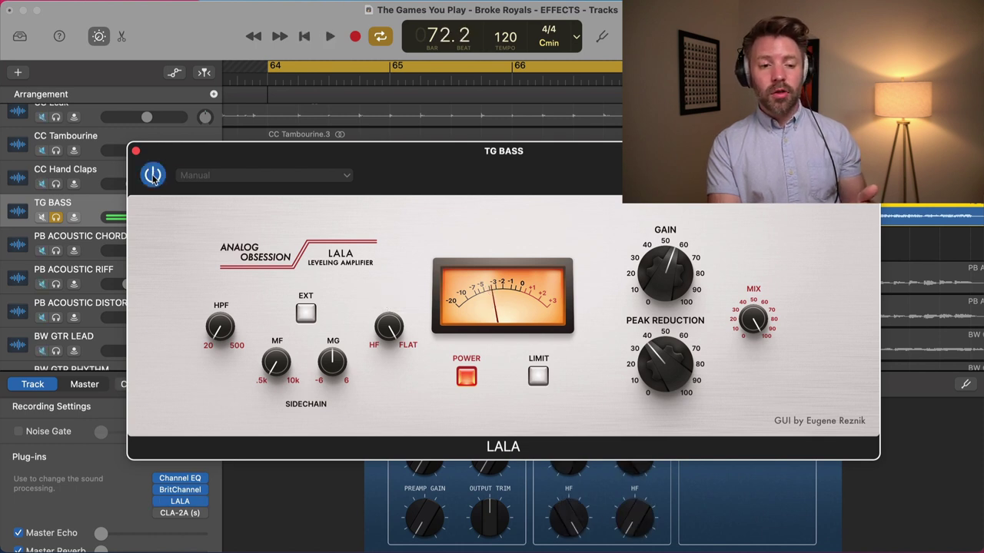
Step: Raise LALA's Gain to 7.6 dB while the bass plays
mouse_move(674, 273)
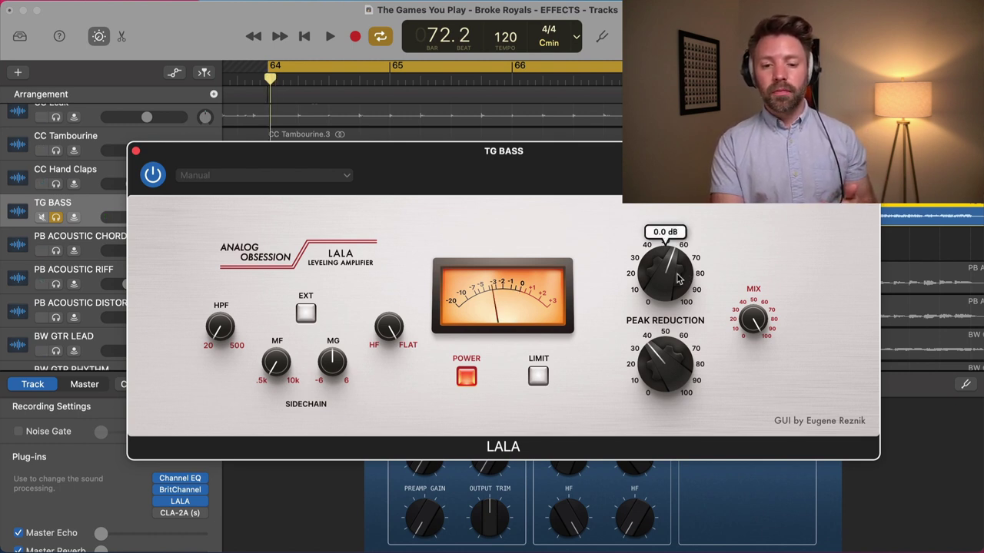
key("space")
left_click_drag(678, 279, 679, 265)
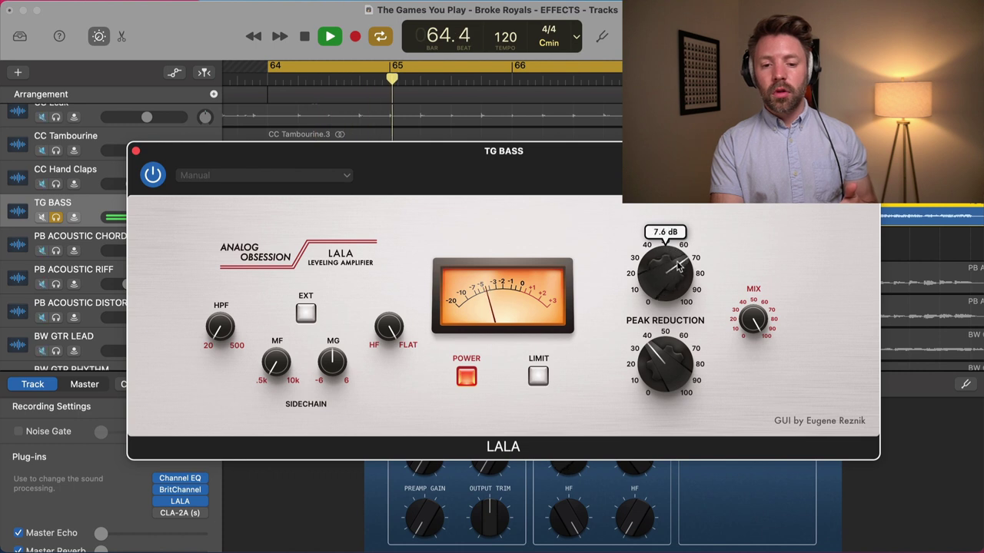
Step: Compare the bass with and without compression by toggling LALA's Power off and on during playback, leaving it on
left_click(467, 376)
left_click(466, 376)
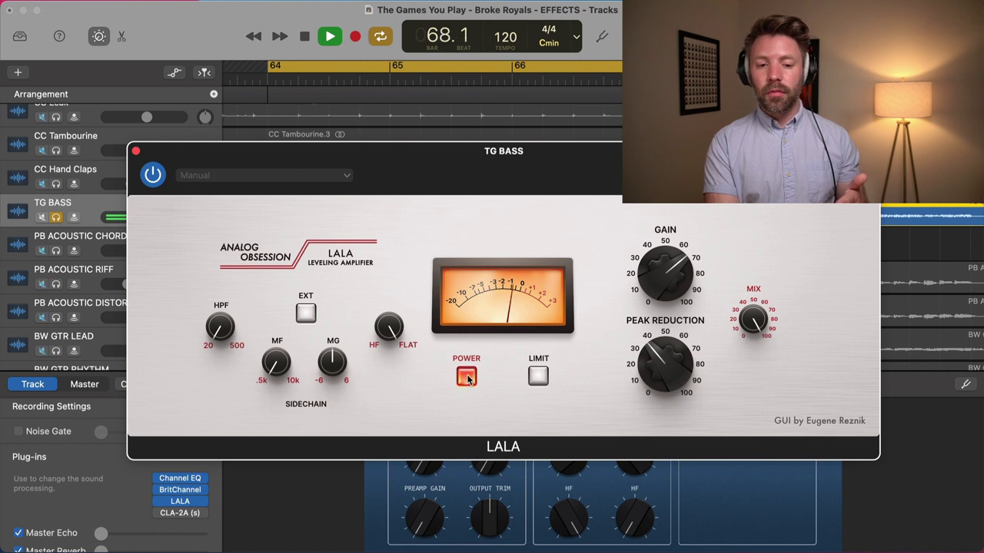
left_click(466, 377)
left_click(467, 377)
key("space")
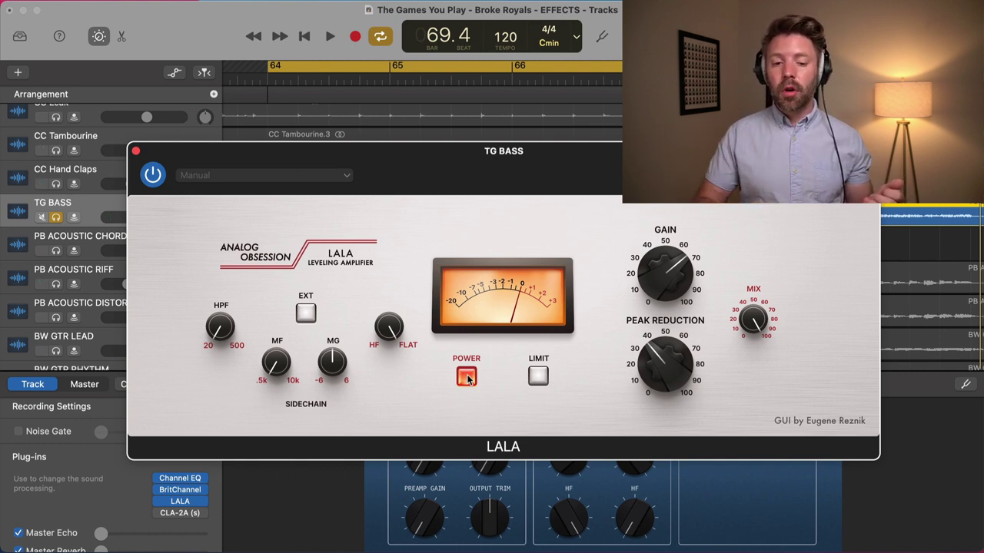
left_click(466, 377)
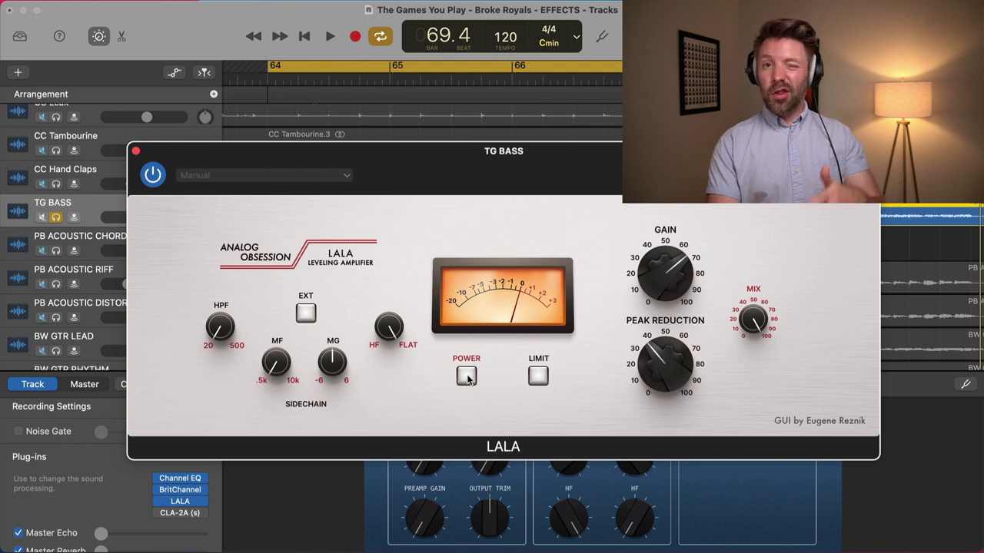
key("space")
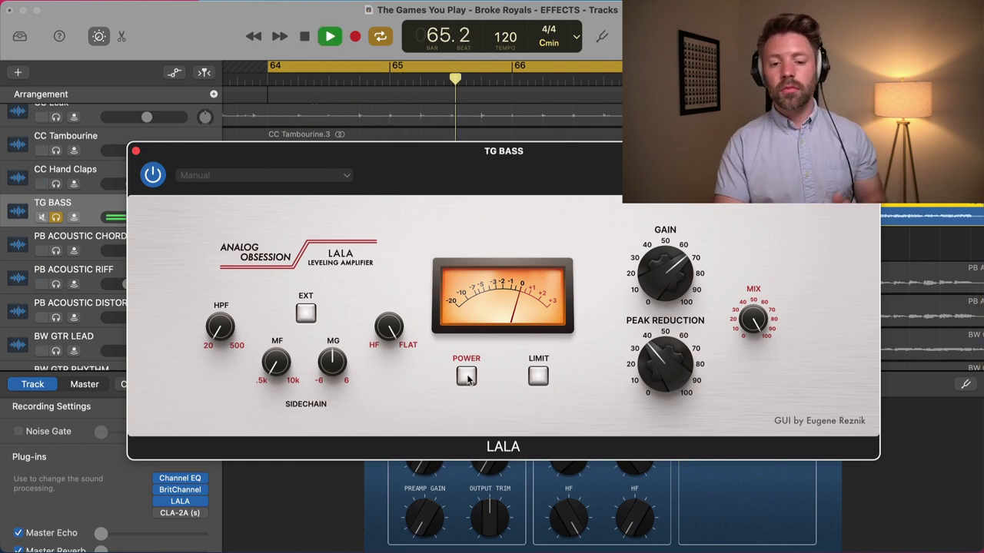
left_click(467, 376)
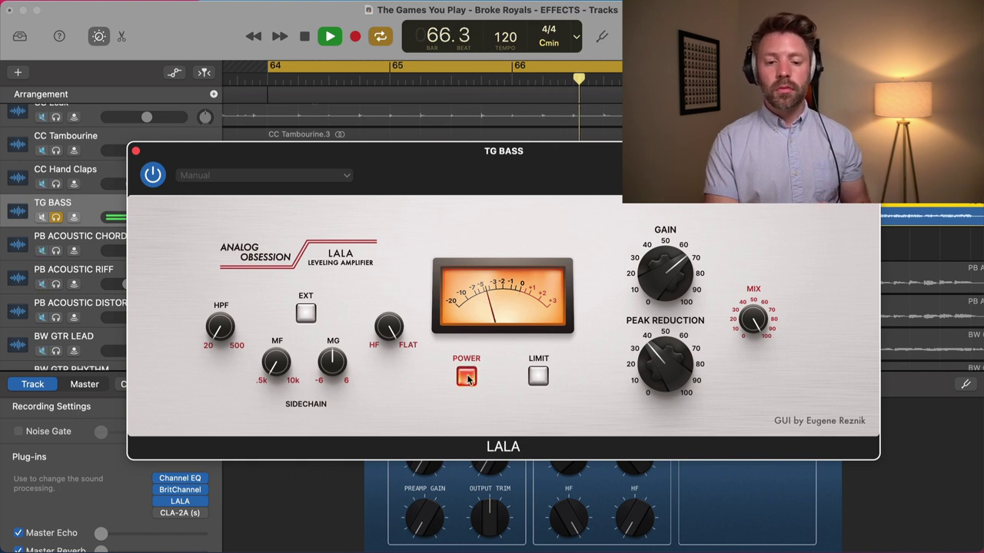
left_click(466, 377)
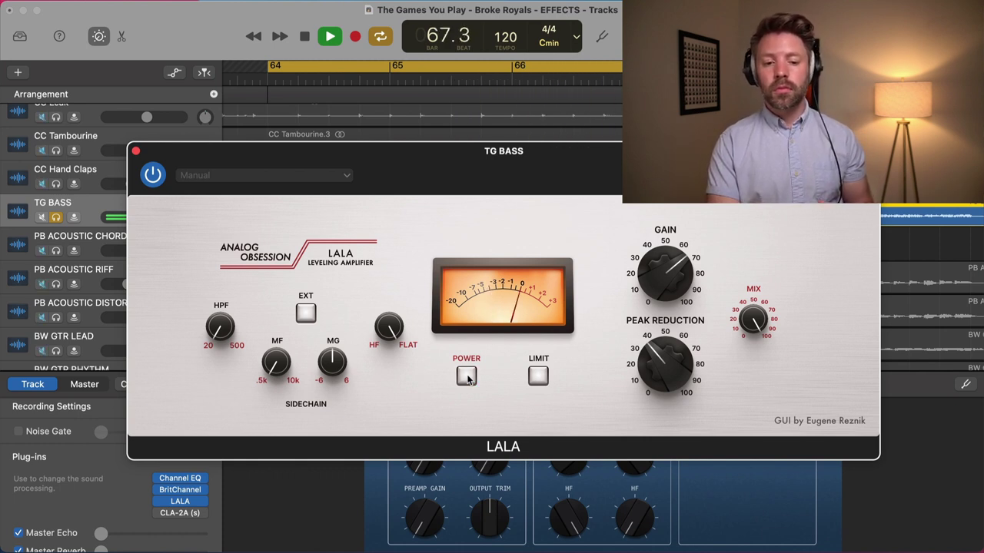
left_click(466, 377)
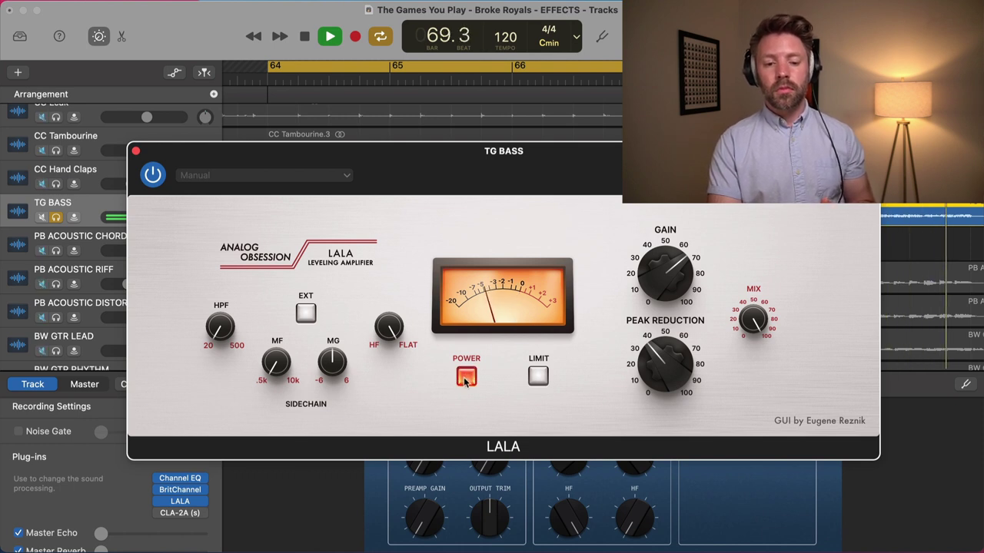
left_click(465, 378)
left_click(465, 377)
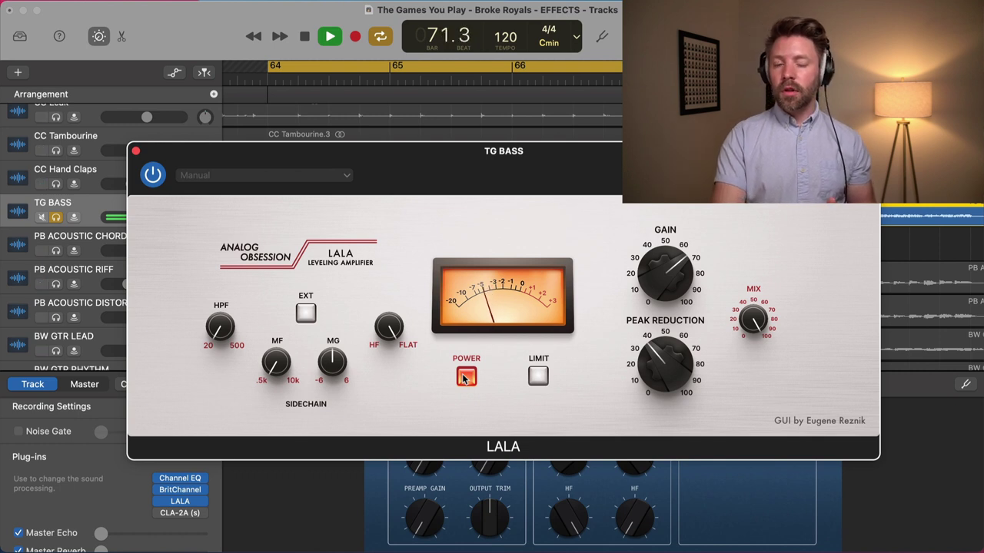
key("space")
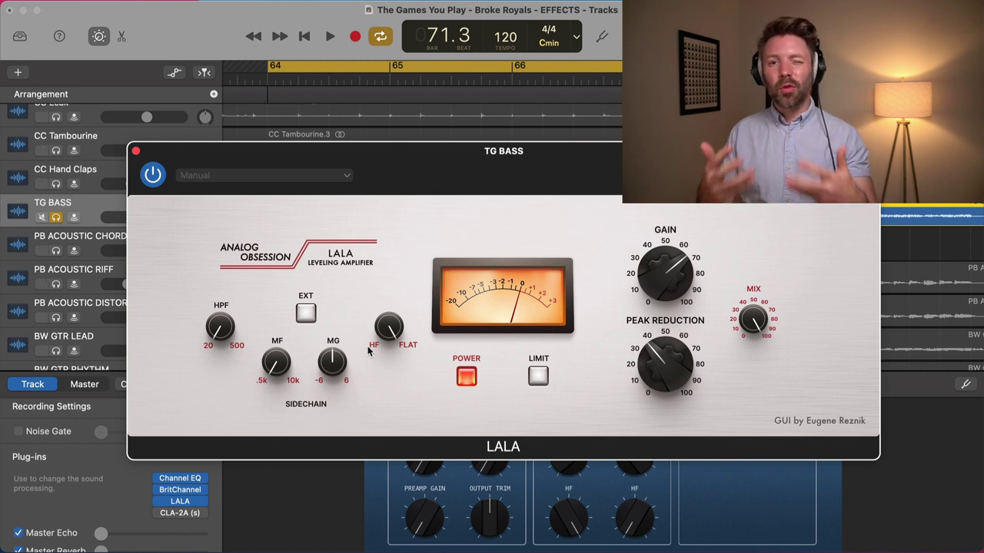
Step: Close the LALA window and turn off the solo on TG BASS
left_click(135, 151)
left_click(55, 219)
Step: Find the start of the lead vocal, turn off the cycle region, and place the playhead at bar 72
scroll(366, 215, "down", 15)
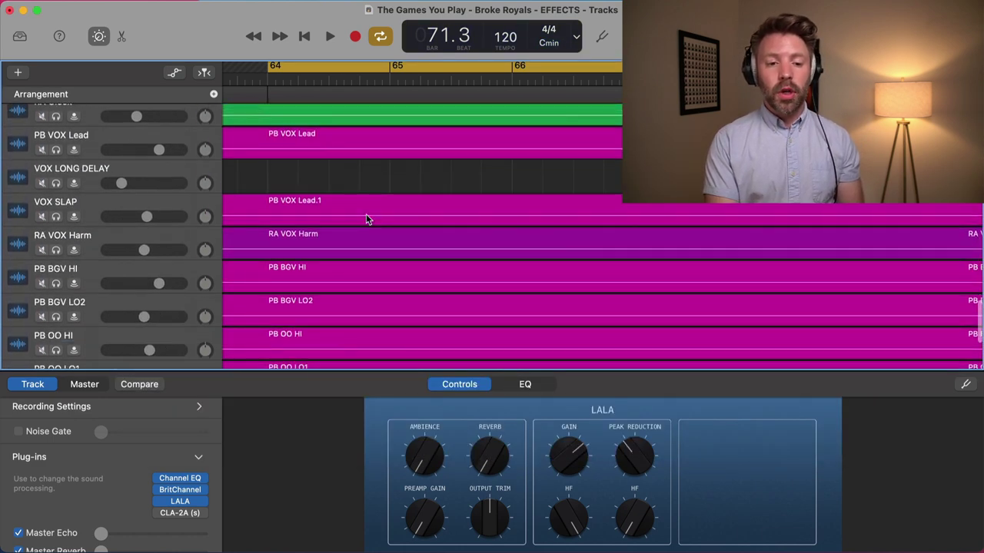
scroll(366, 219, "right", 10)
scroll(365, 219, "right", 5)
scroll(367, 218, "up", 2)
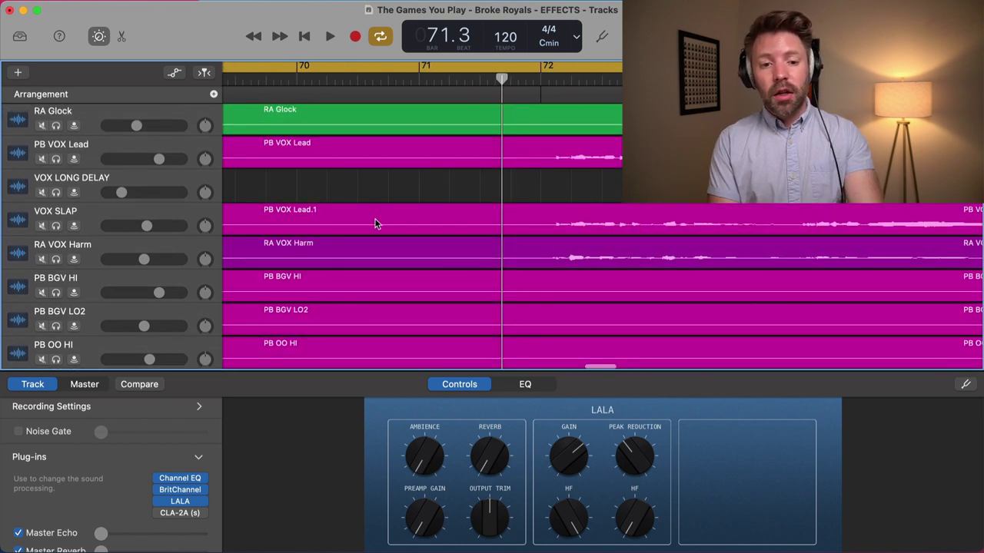
key("c")
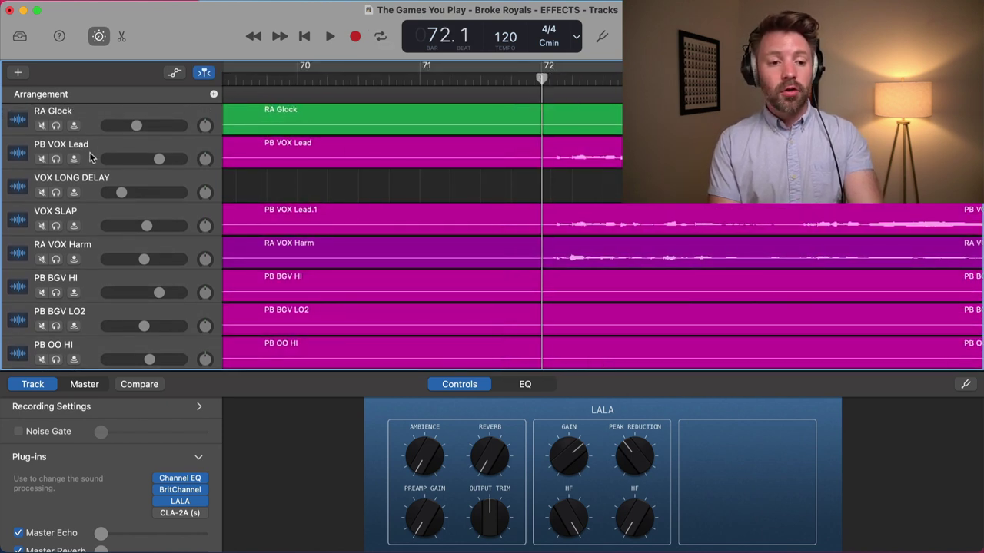
Step: Open the LALA compressor on the PB VOX Lead track and solo the track
left_click(94, 152)
left_click(181, 513)
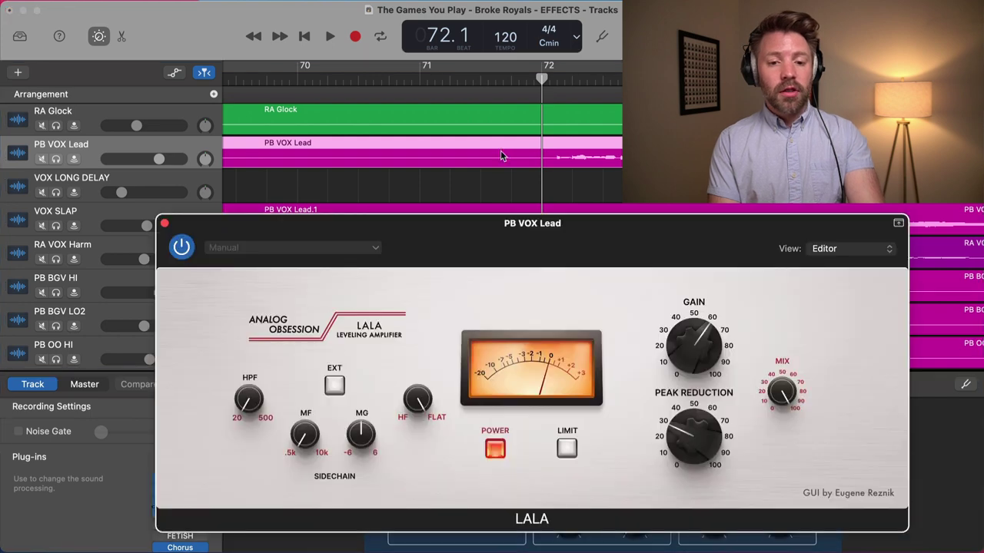
key("s")
left_click_drag(481, 229, 438, 209)
Step: Play the soloed lead vocal from bar 72, switching LALA's Power off and back on to compare the sound
scroll(461, 181, "right", 2)
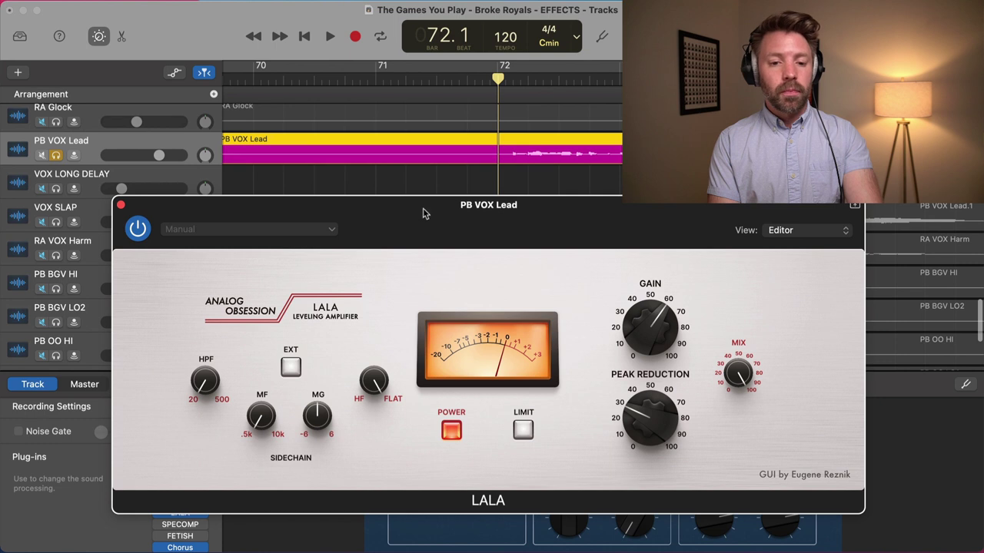
mouse_move(375, 379)
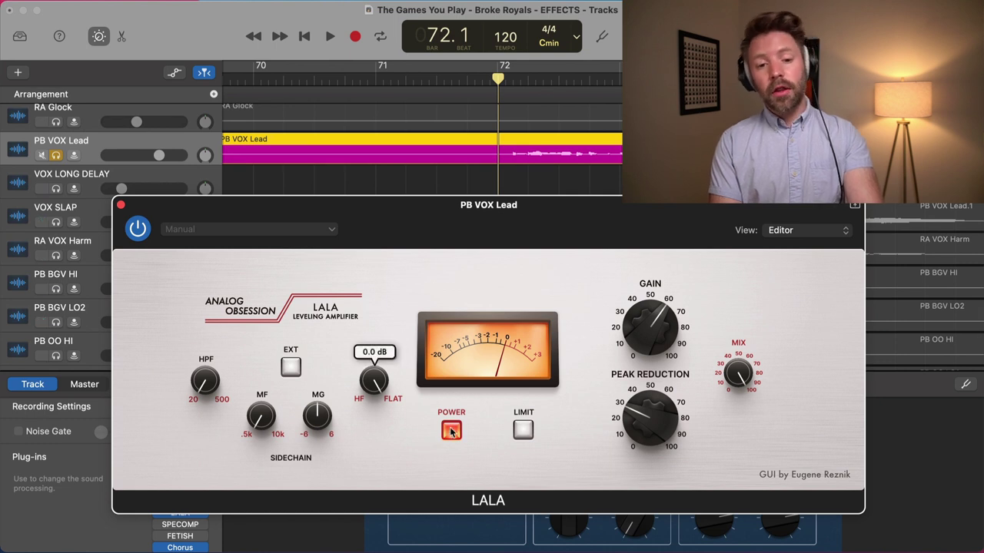
scroll(451, 432, "right", 3)
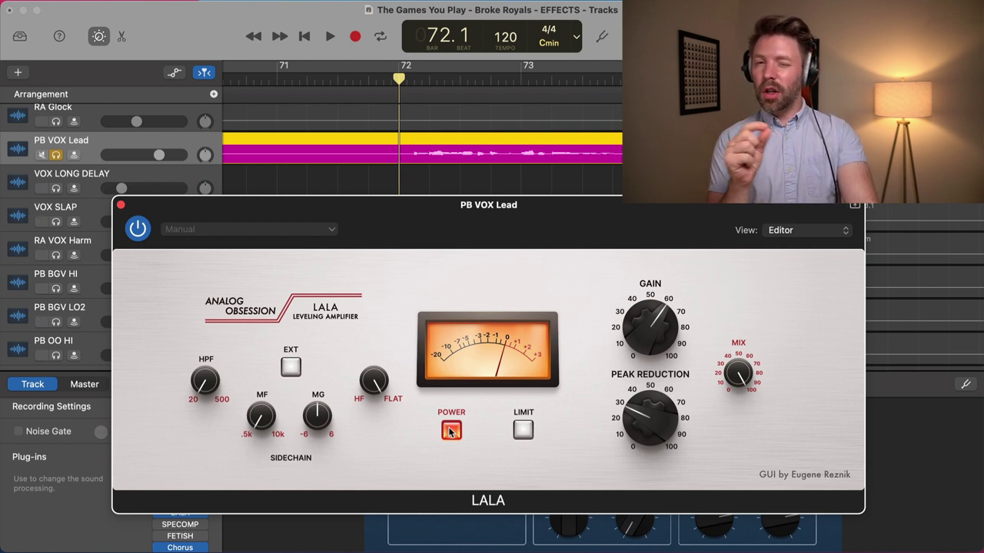
key("space")
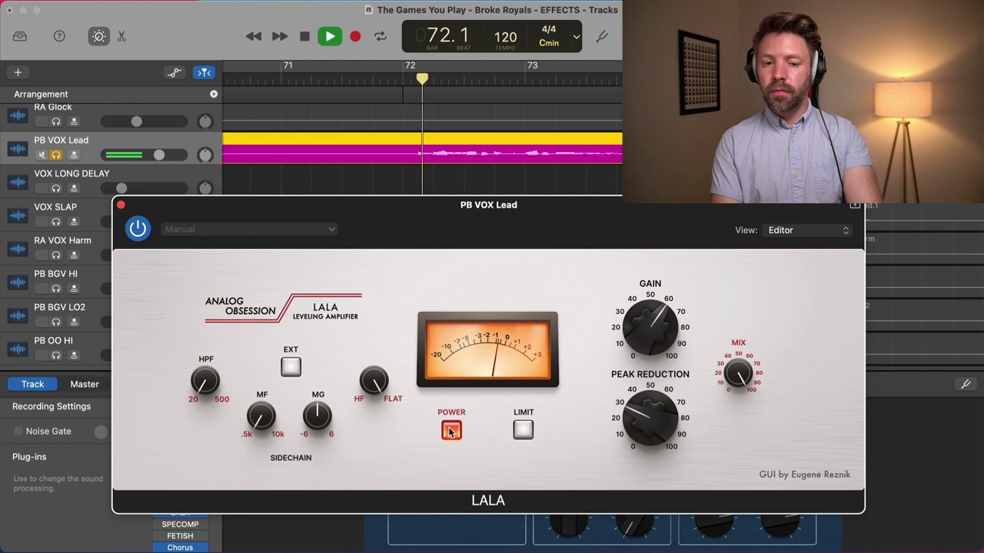
left_click(451, 432)
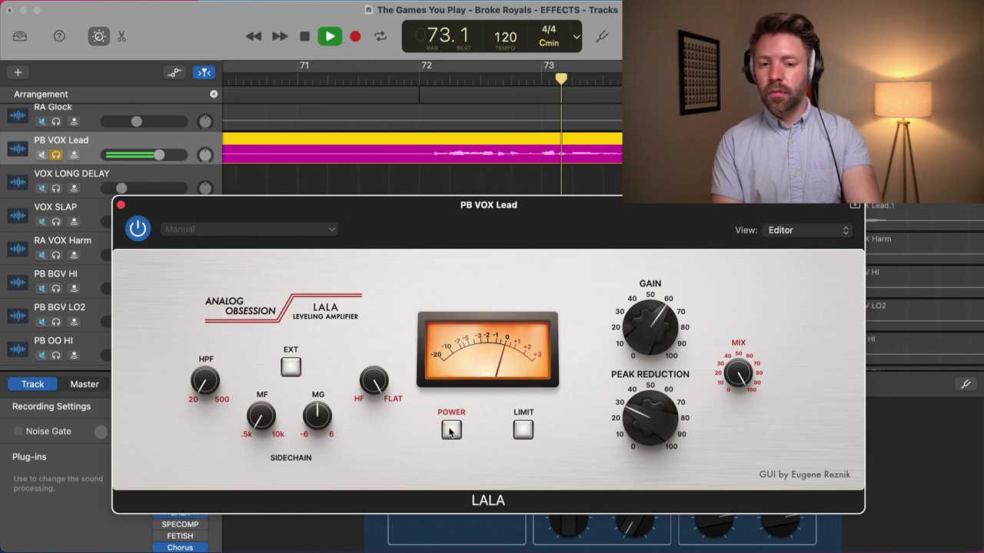
left_click(450, 432)
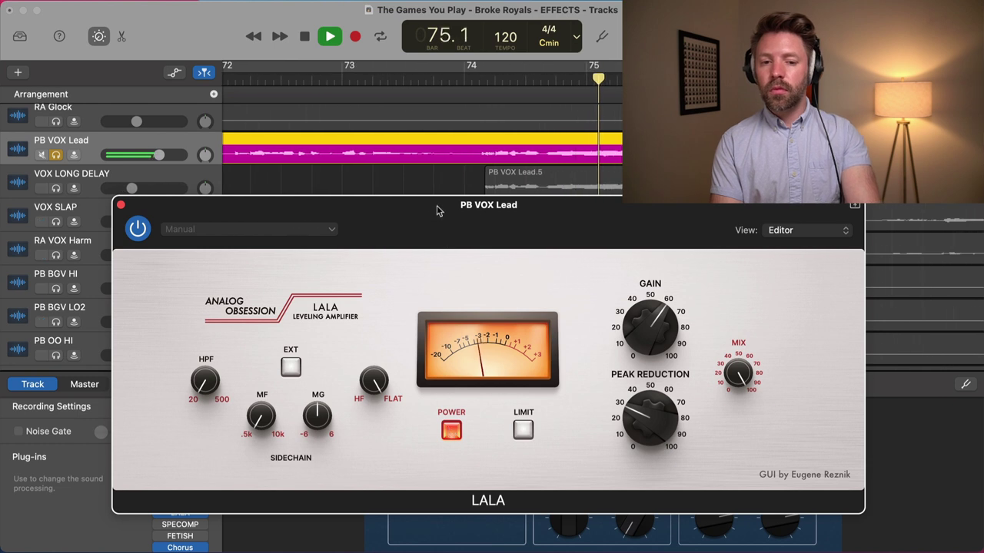
key("space")
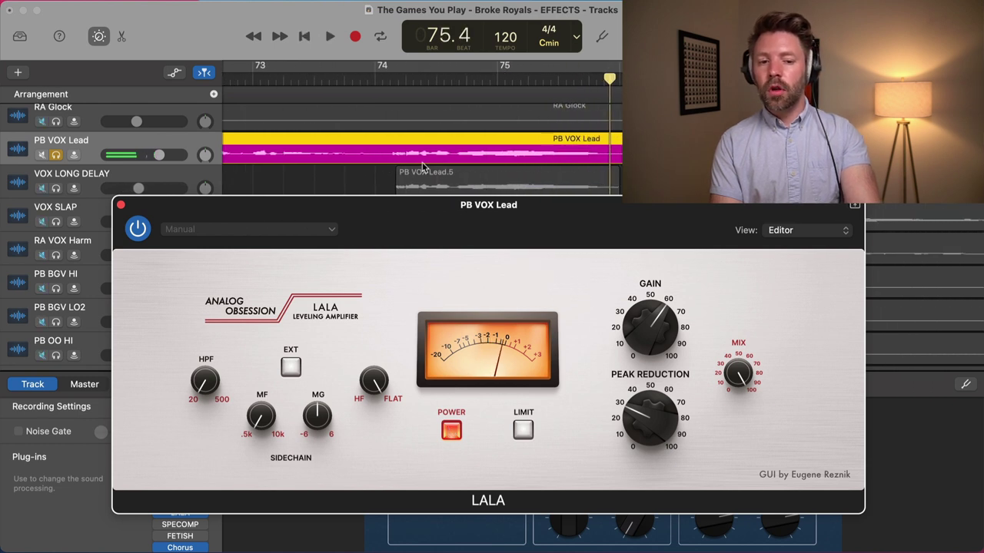
Step: Replay the lead vocal phrase between bars 72 and 74 with LALA's Power on, and repeat it with Power off
left_click(362, 80)
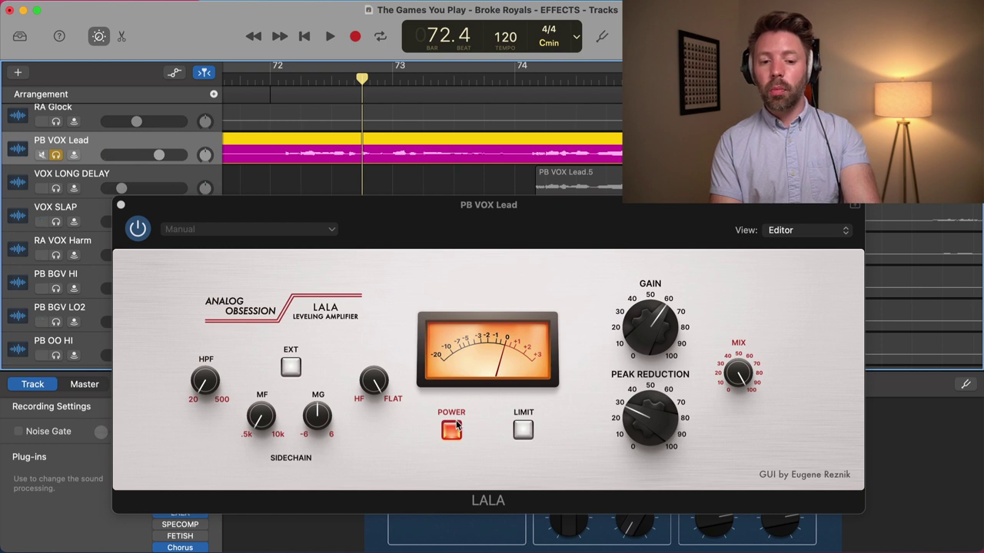
key("space")
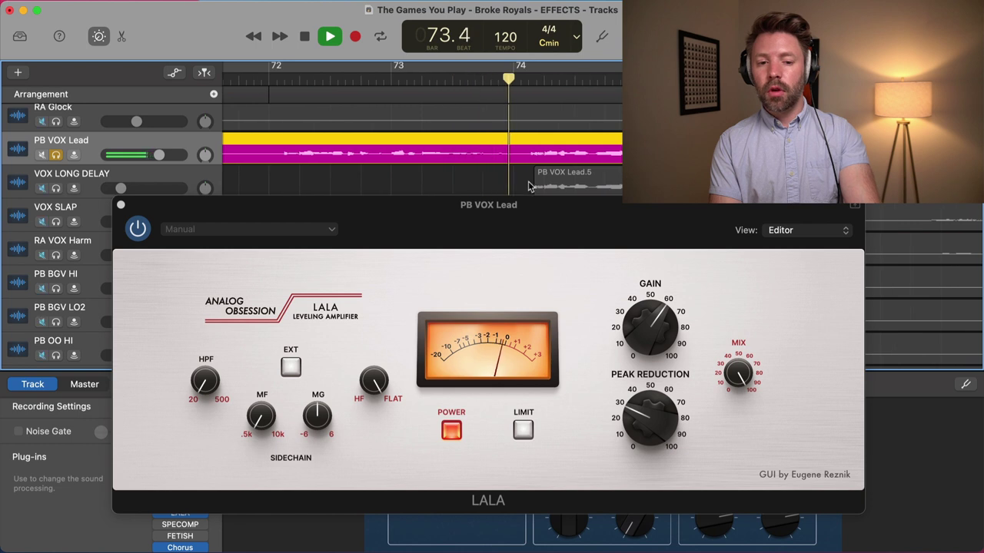
key("space")
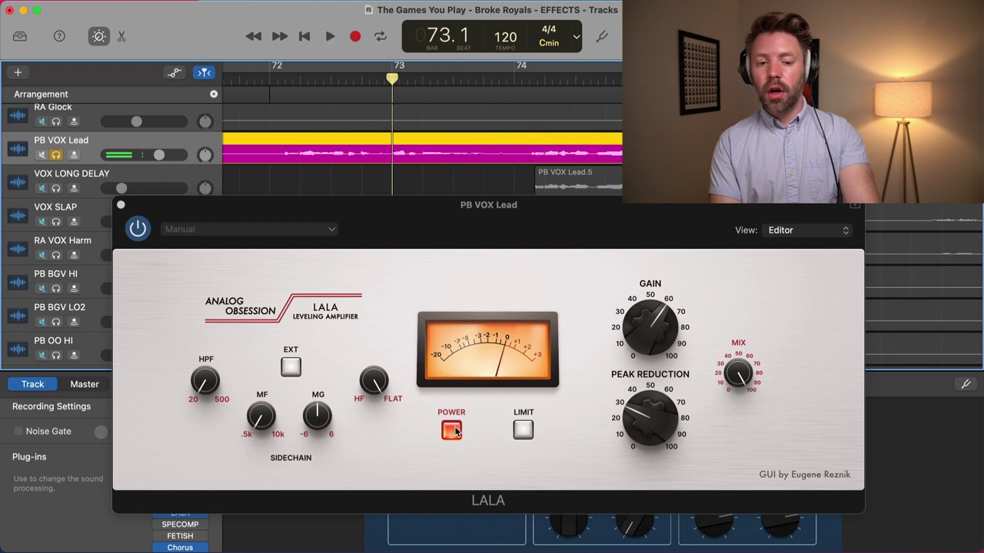
left_click(453, 430)
key("space")
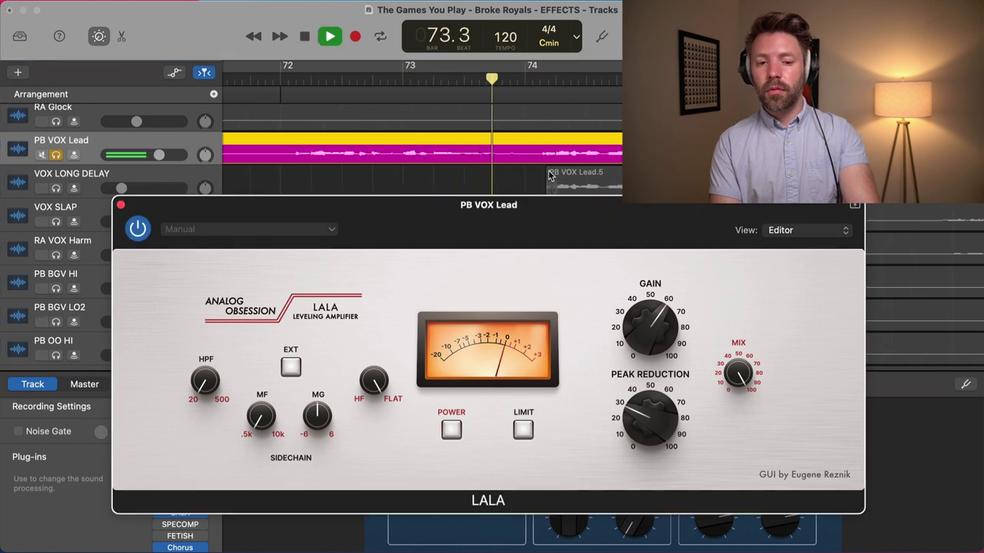
key("space")
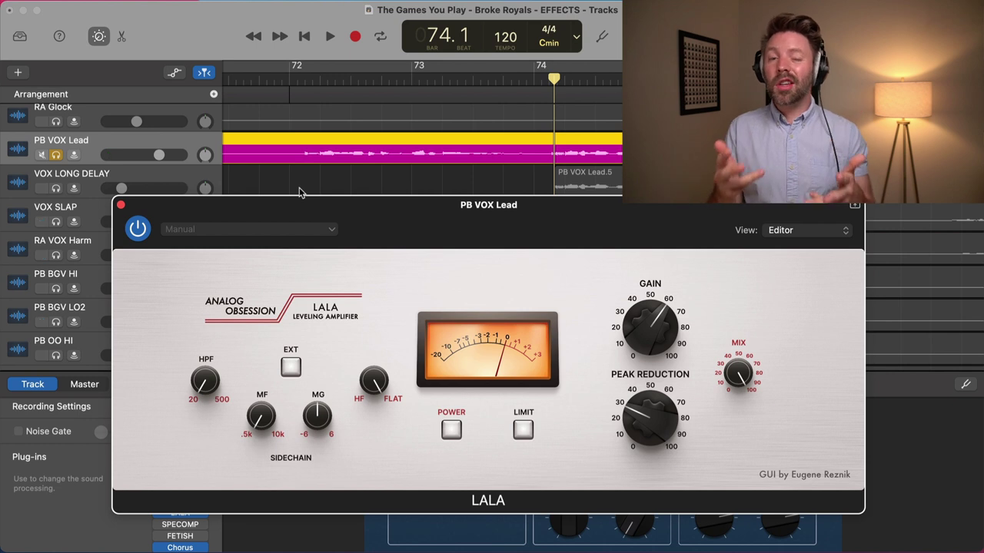
Step: Play the lead vocal again from bar 72 with LALA's Power switched back on, and stop playback after bar 75
left_click(299, 82)
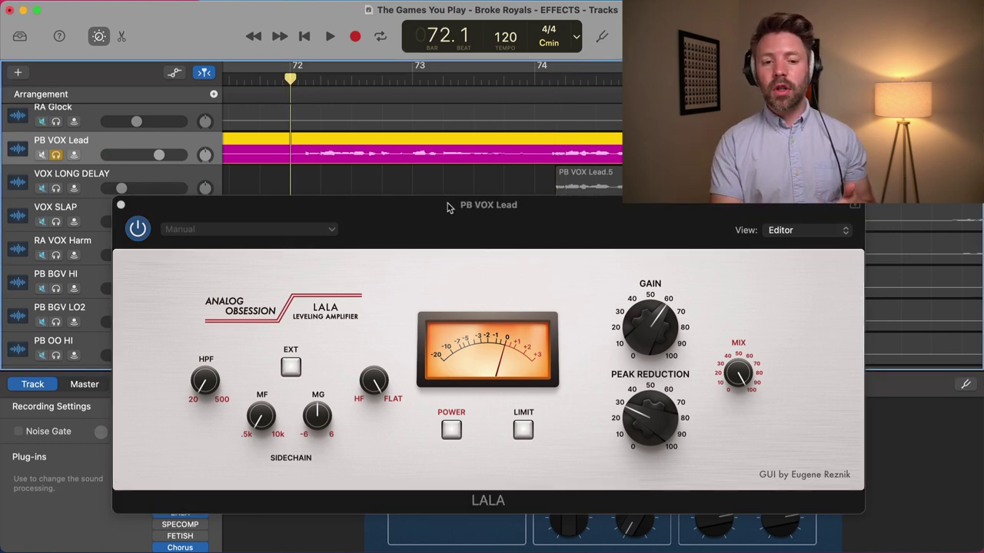
left_click(503, 368)
key("space")
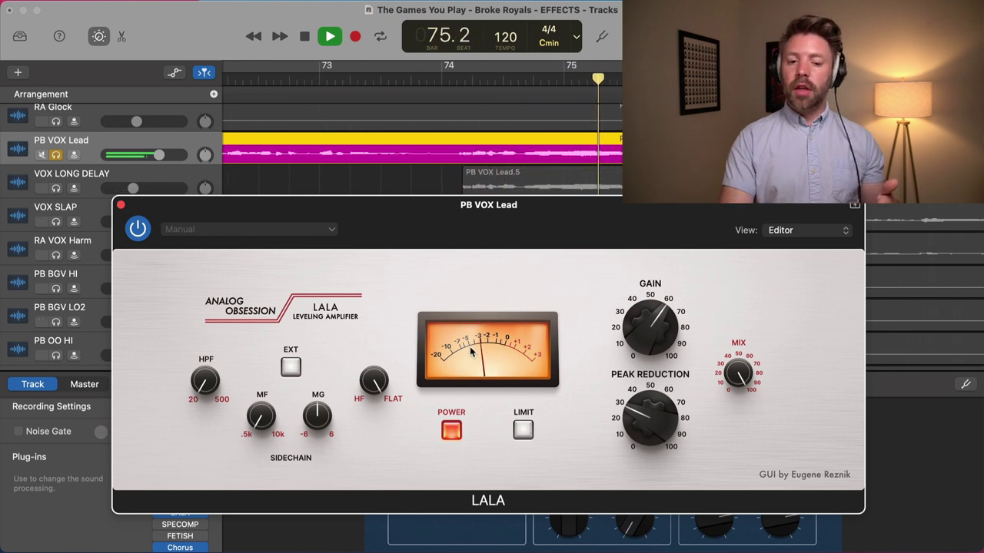
key("space")
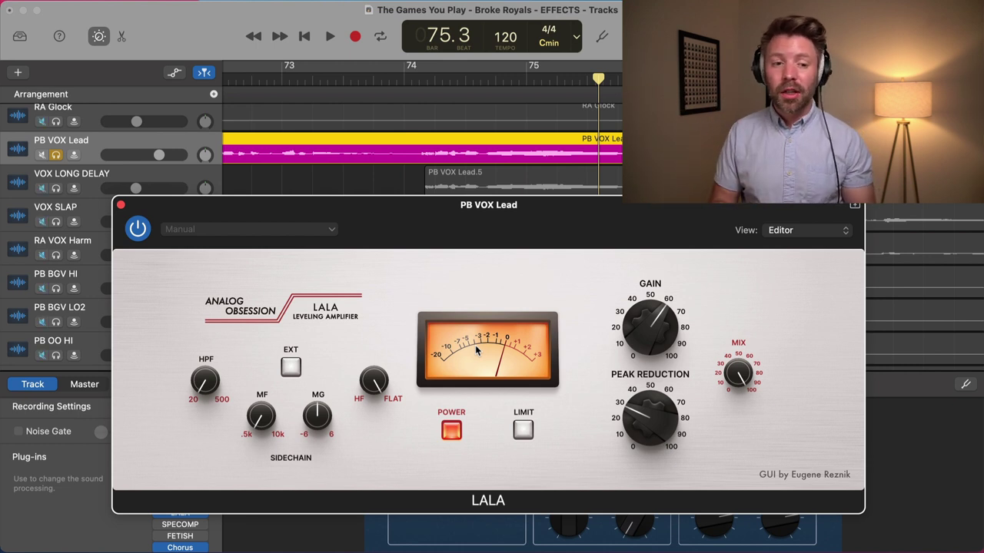
Step: Close the LALA window and turn off the solo on PB VOX Lead
left_click(120, 206)
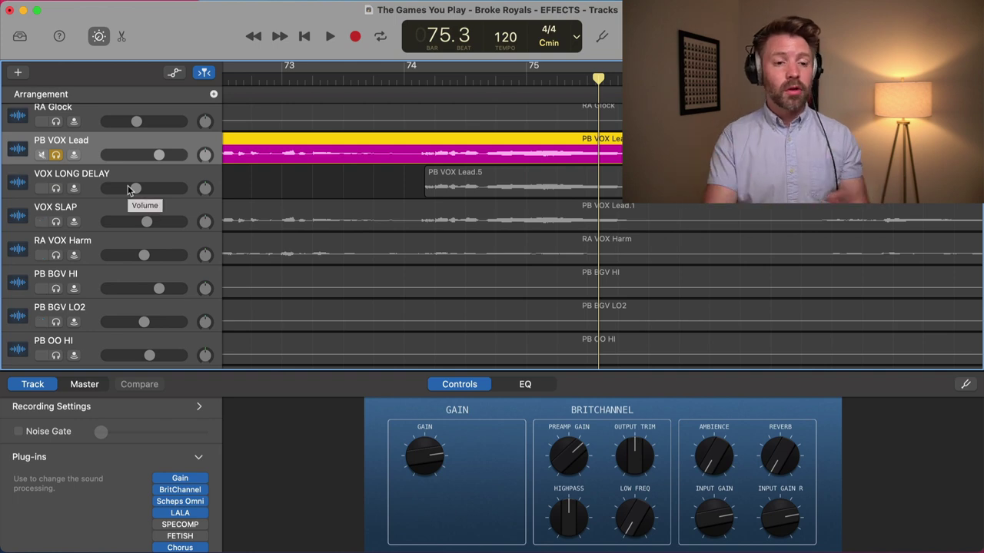
left_click(56, 155)
Step: Go to the drum tracks at the start of the project and place the playhead at bar 64
scroll(346, 182, "up", 15)
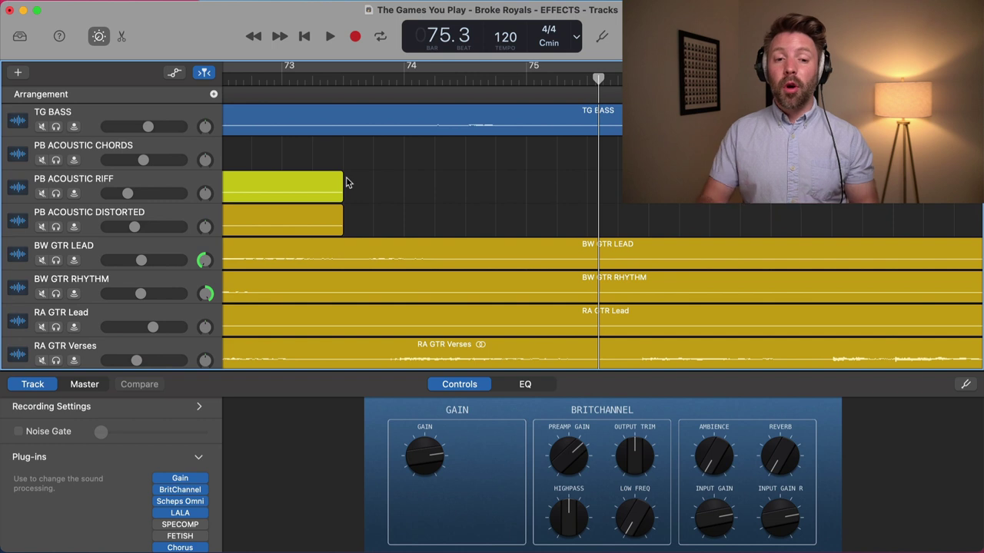
scroll(346, 182, "up", 10)
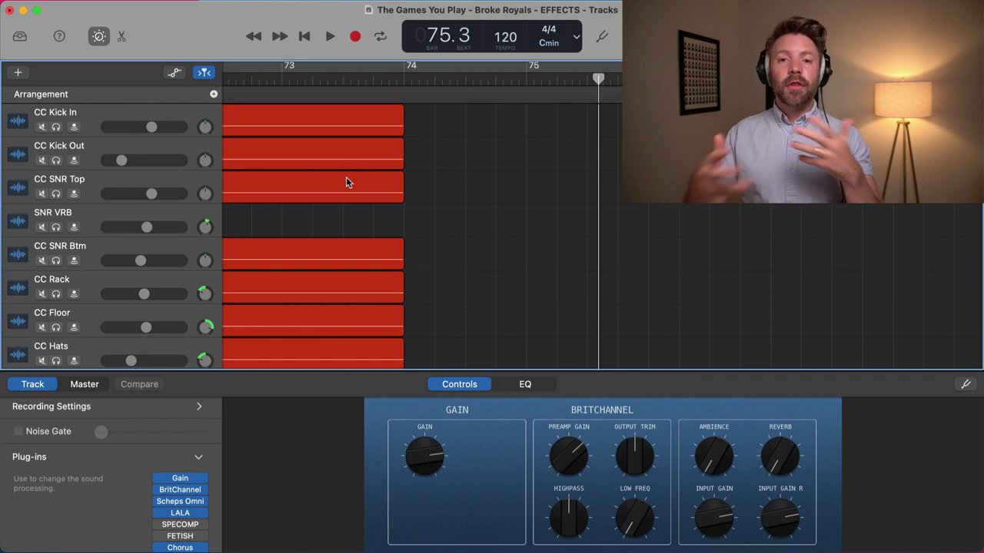
scroll(338, 227, "left", 5)
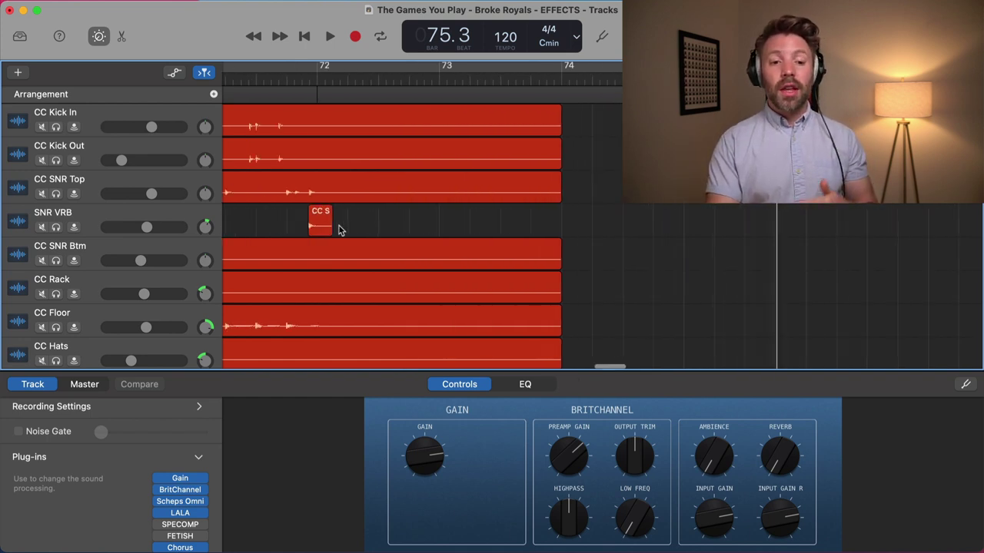
scroll(339, 229, "left", 15)
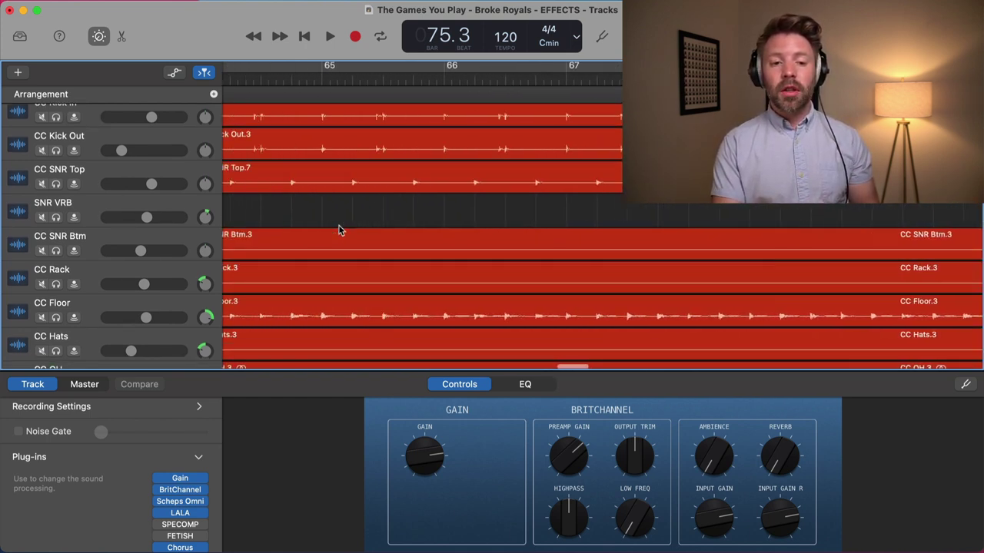
left_click(343, 80)
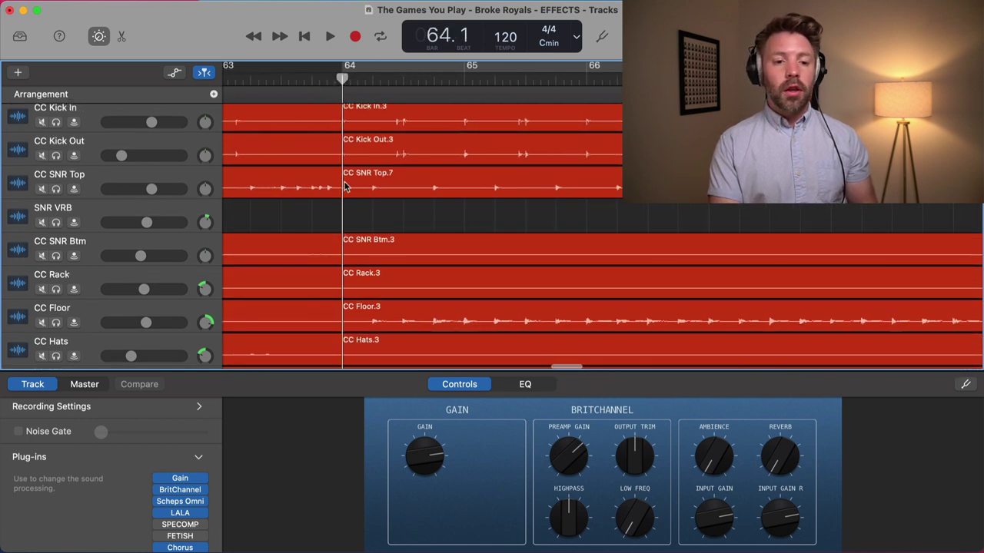
Step: Open the FETISH compressor on the CC Kick In track and place its window below the top drum tracks
scroll(271, 177, "up", 1)
left_click(91, 121)
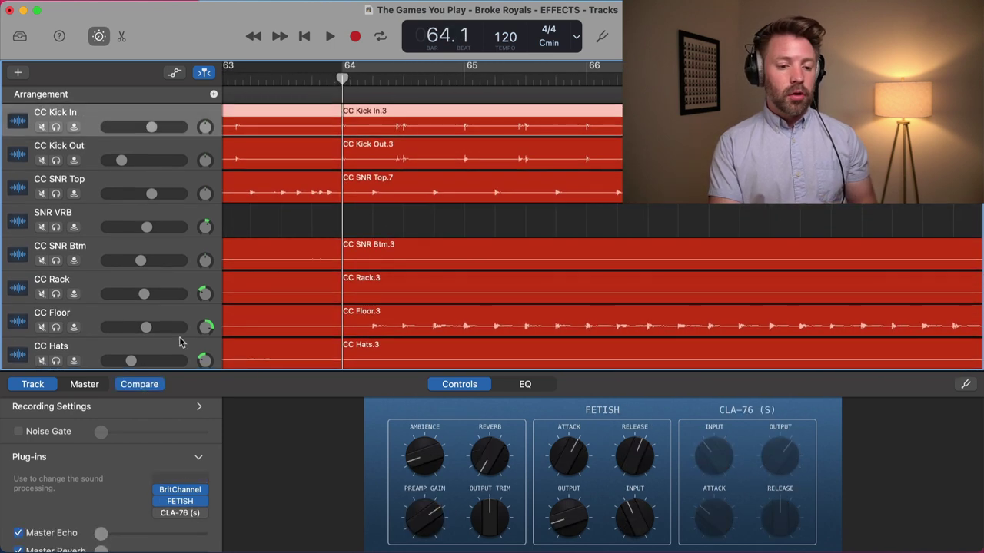
left_click(184, 506)
left_click_drag(464, 194, 433, 277)
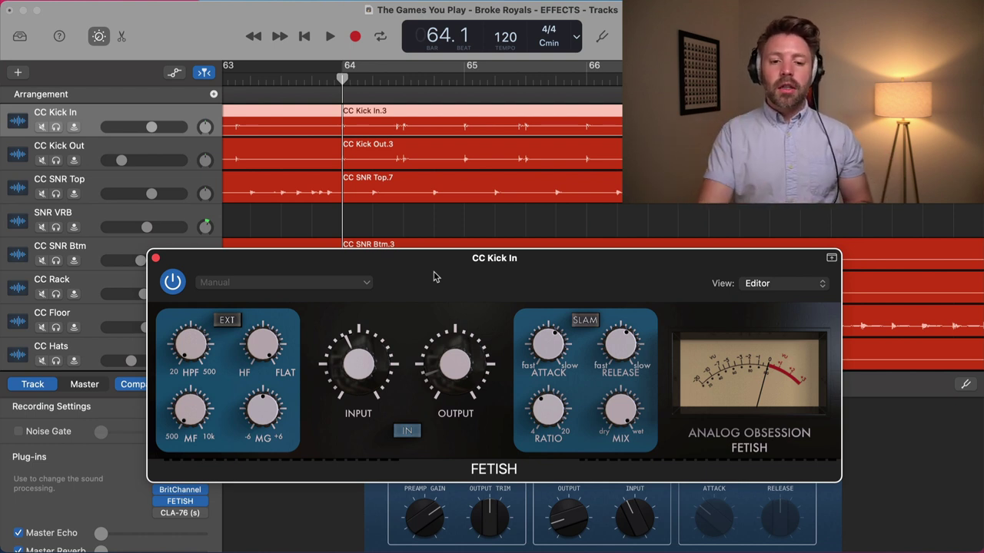
left_click_drag(434, 277, 434, 264)
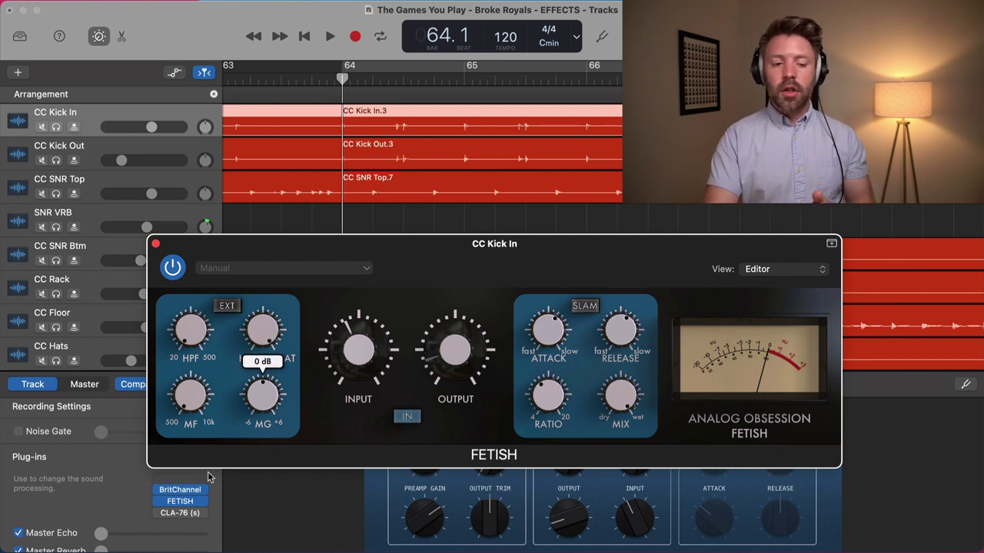
Step: Open the CLA-76 on CC Kick In and try its ALL ratio before setting the ratio back to 4
left_click(180, 512)
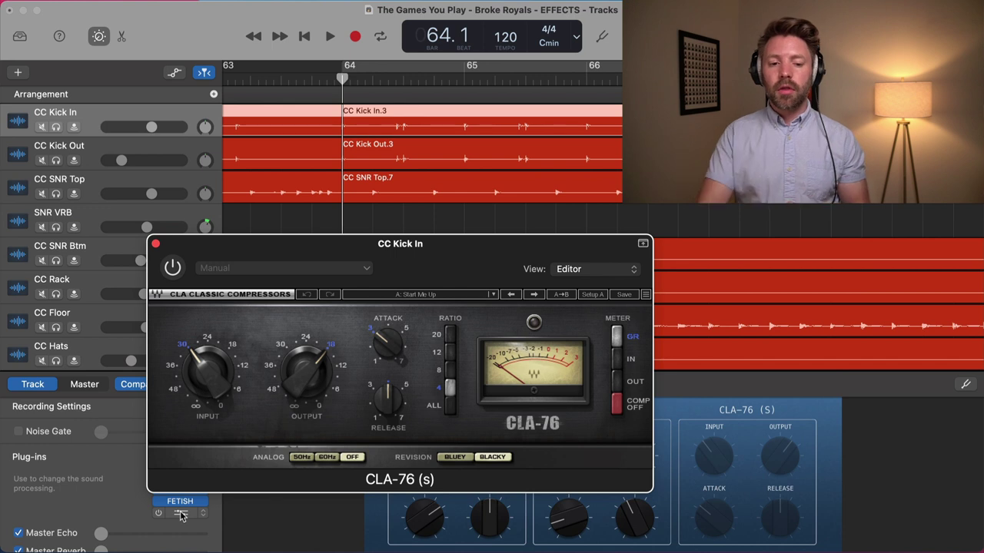
left_click_drag(318, 244, 367, 237)
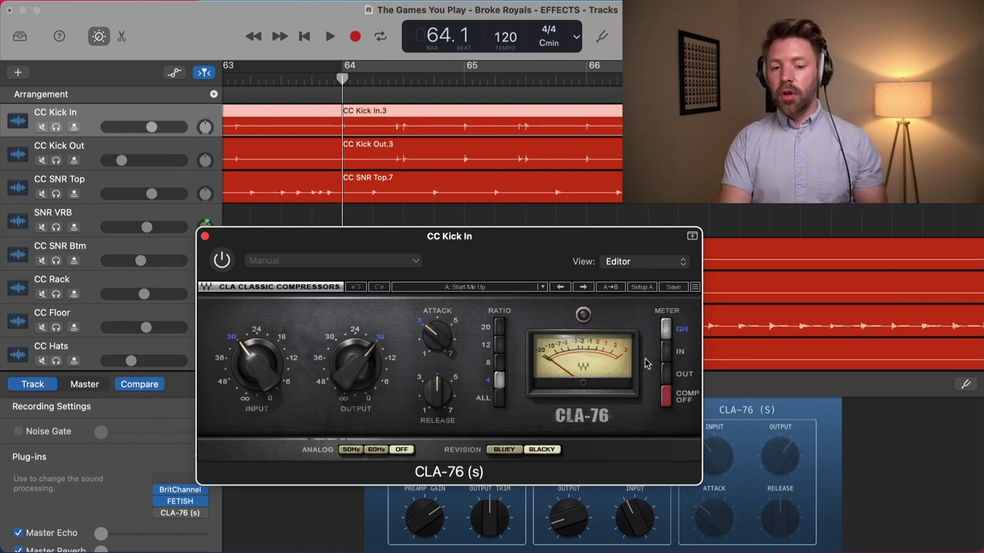
left_click(499, 399)
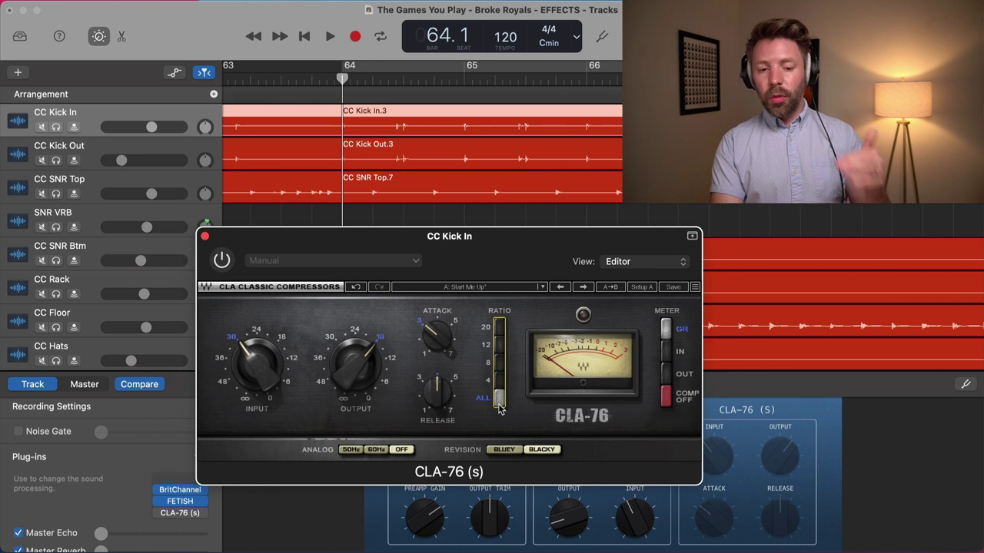
left_click(499, 384)
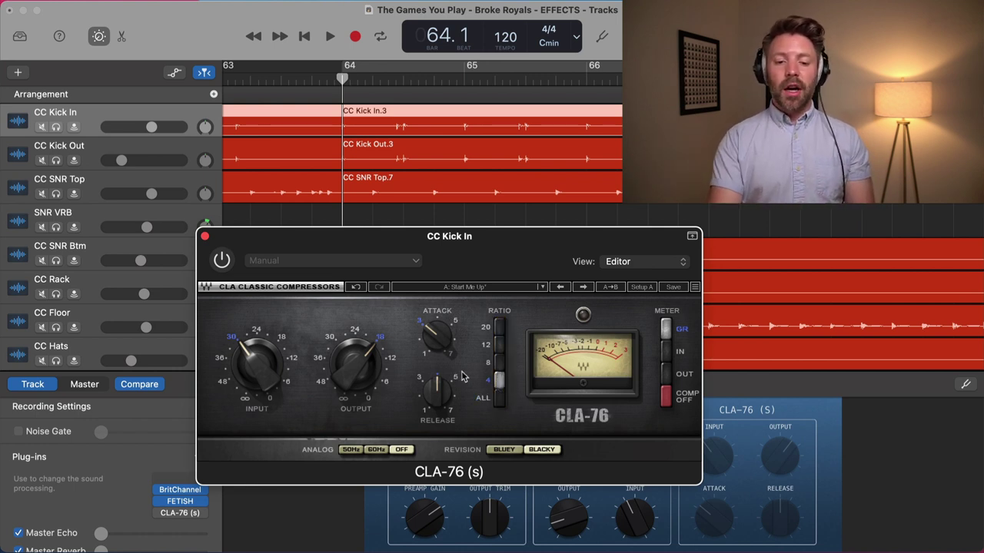
Step: Reopen FETISH on CC Kick In, reposition its window, and switch its IN bypass off and back on
left_click(179, 503)
left_click_drag(426, 246, 365, 238)
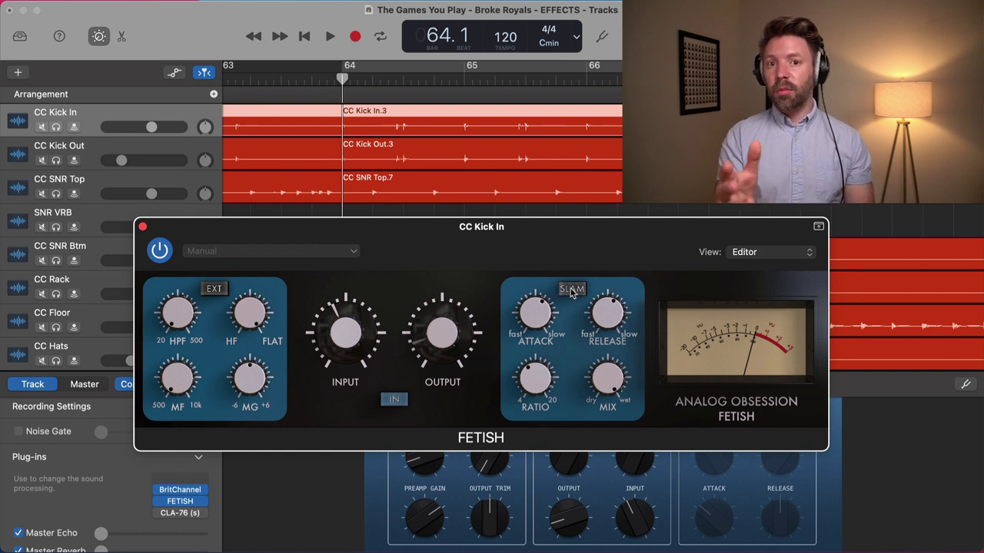
left_click_drag(587, 309, 599, 360)
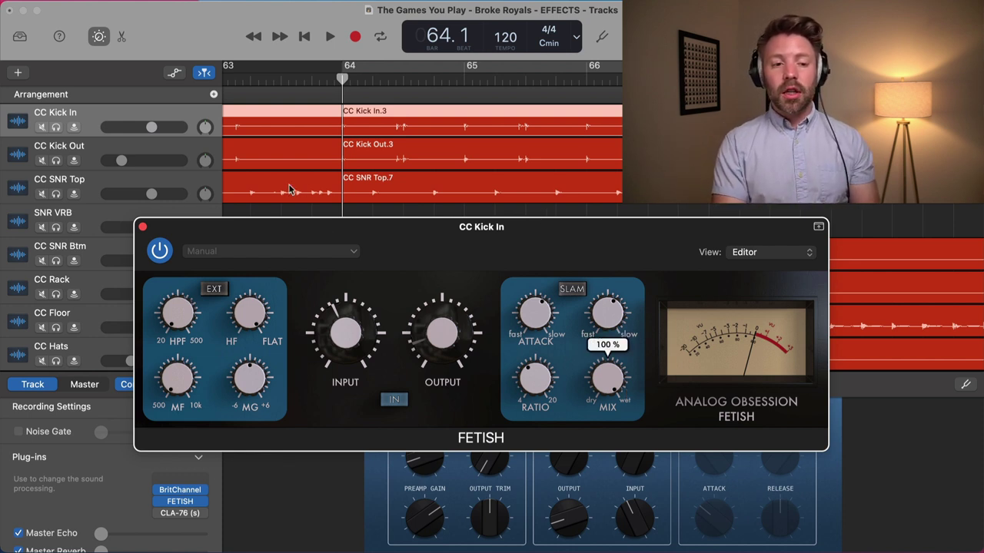
left_click(394, 401)
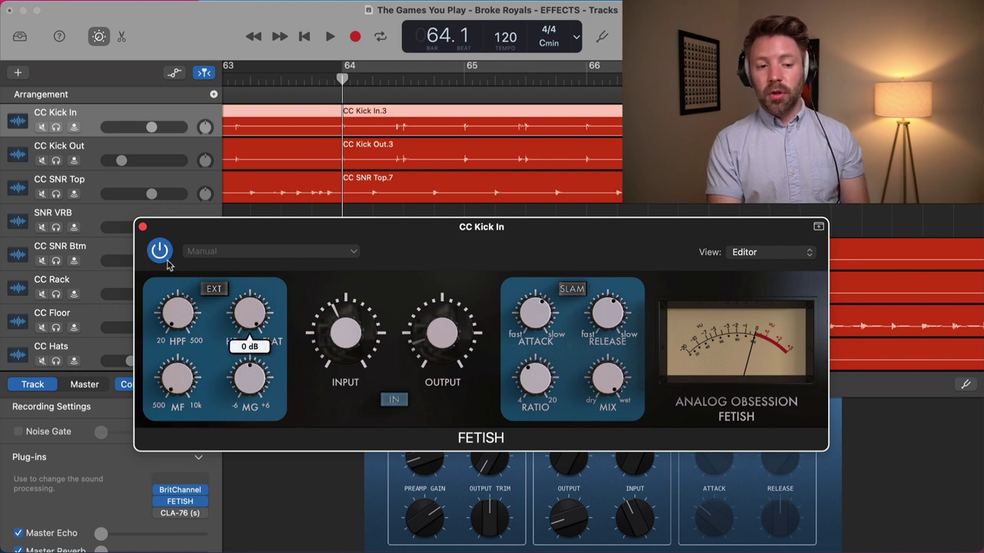
left_click(397, 403)
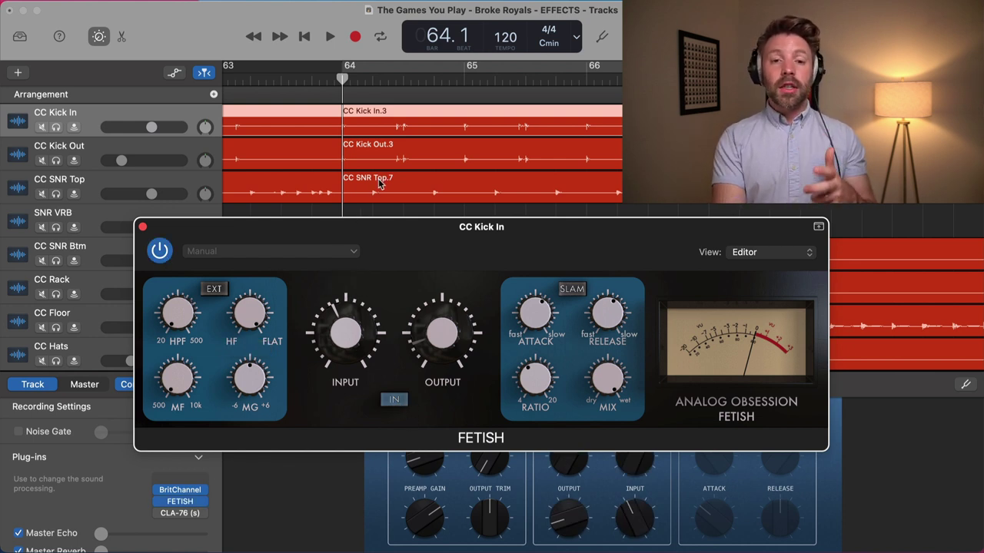
Step: Turn on cycling from bar 64 and play the mix, switching FETISH's IN bypass off and on twice to compare the kick
key("c")
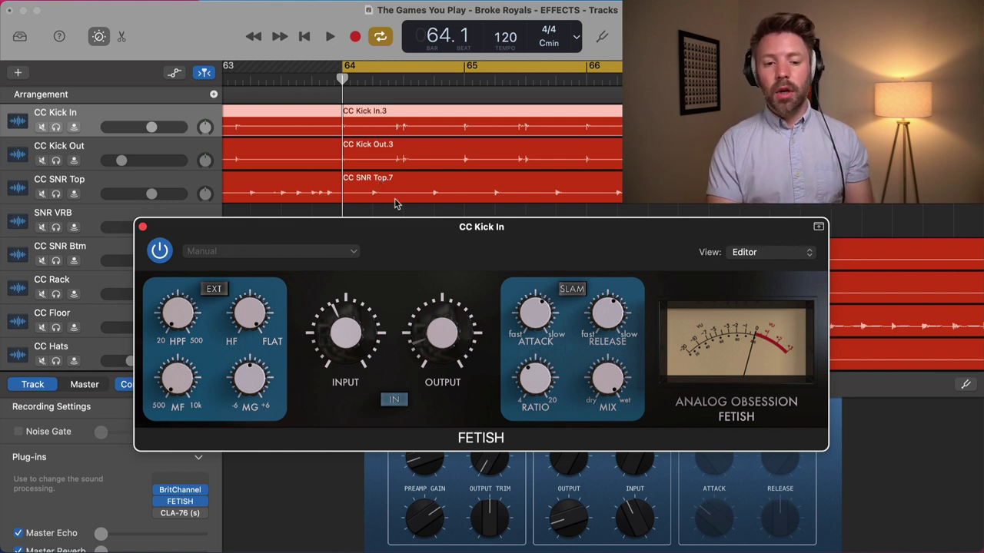
key("space")
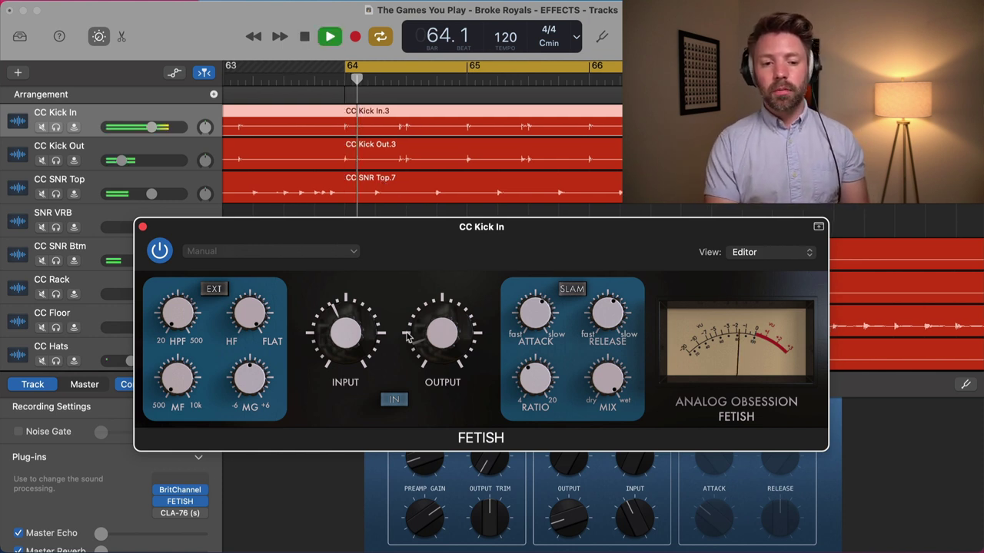
left_click(395, 400)
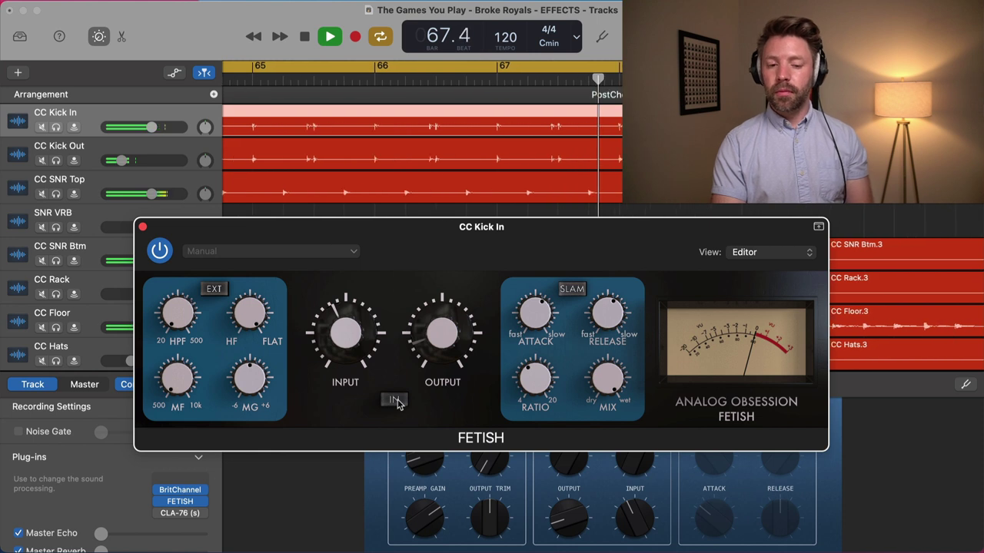
left_click(394, 401)
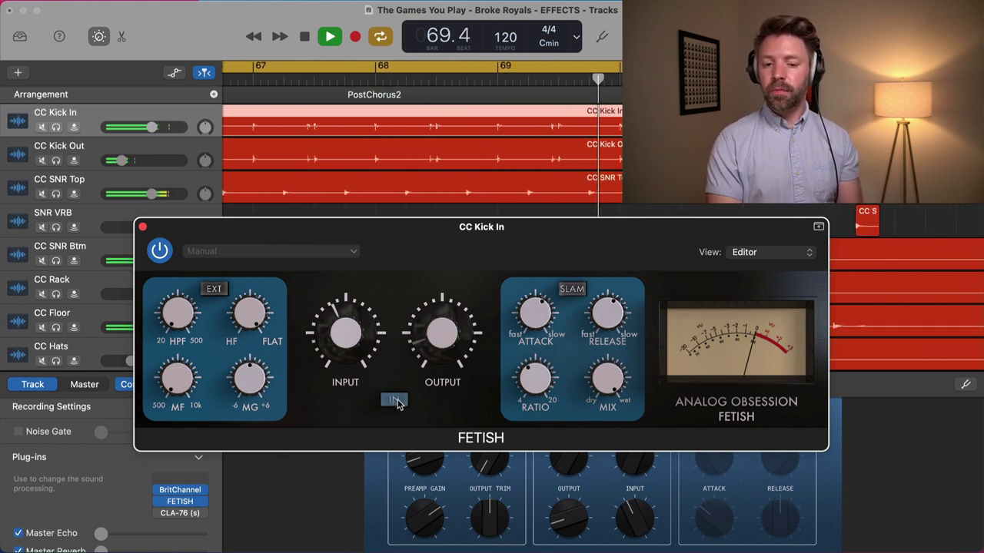
left_click(394, 401)
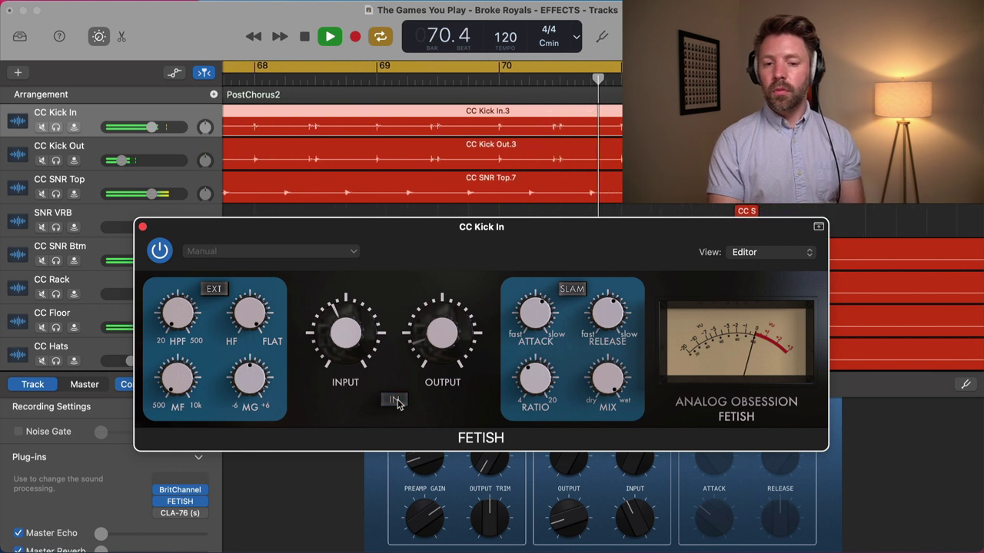
left_click(395, 400)
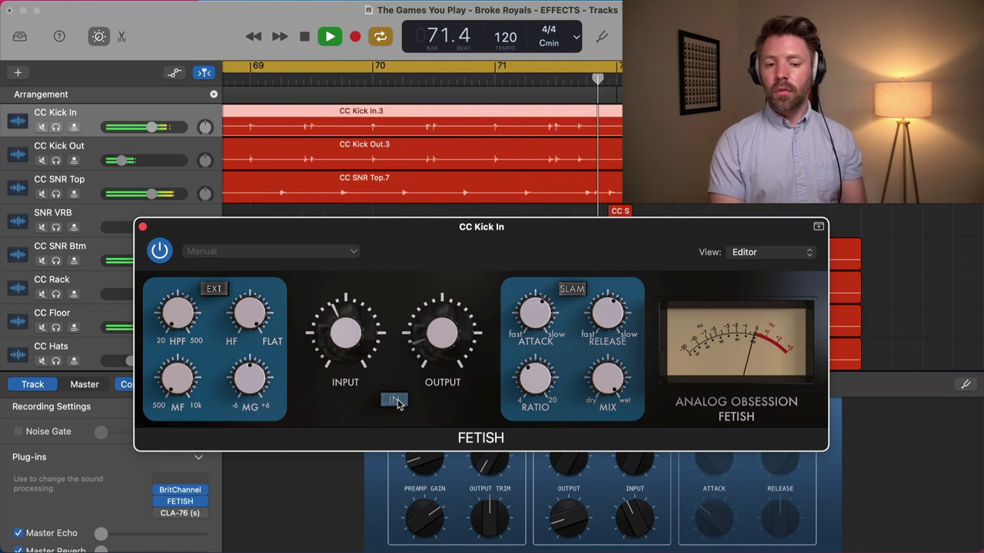
key("space")
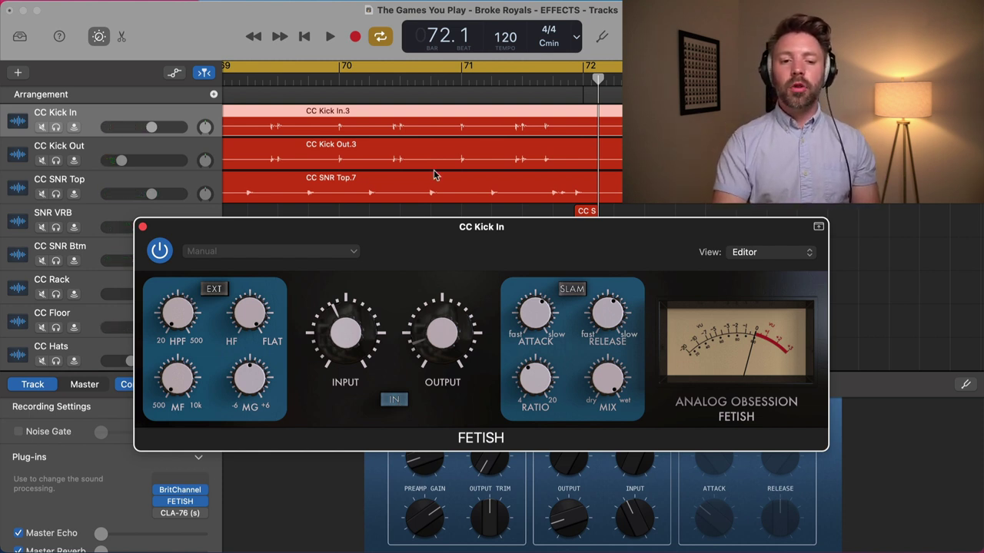
Step: Solo CC Kick In and play it, switching FETISH's IN off and back on to compare the isolated kick
scroll(435, 175, "left", 3)
key("s")
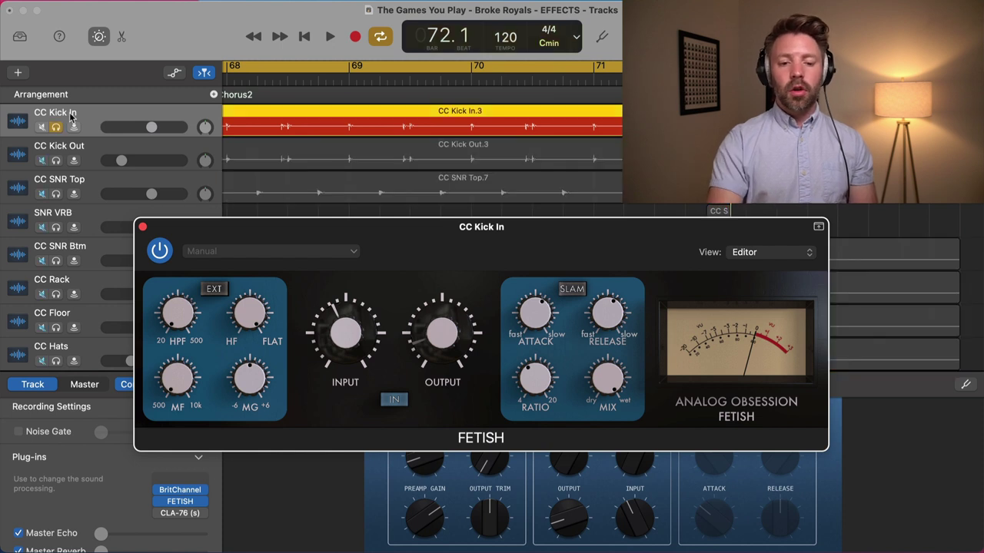
key("space")
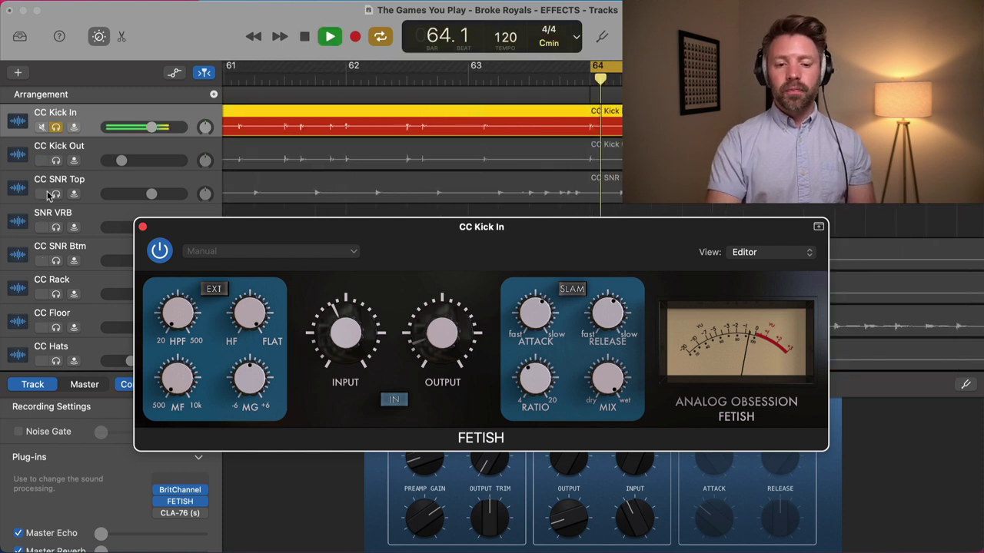
left_click(394, 401)
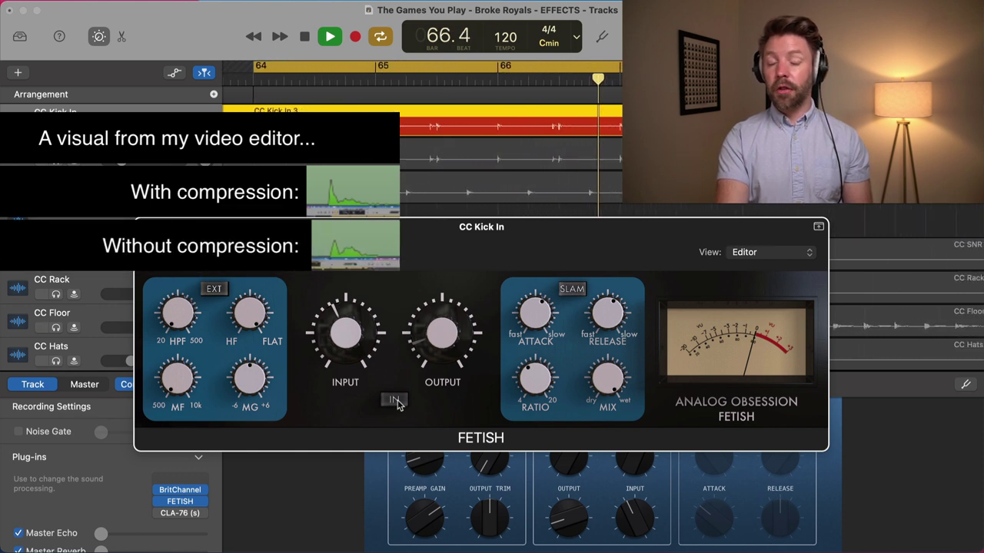
left_click(396, 401)
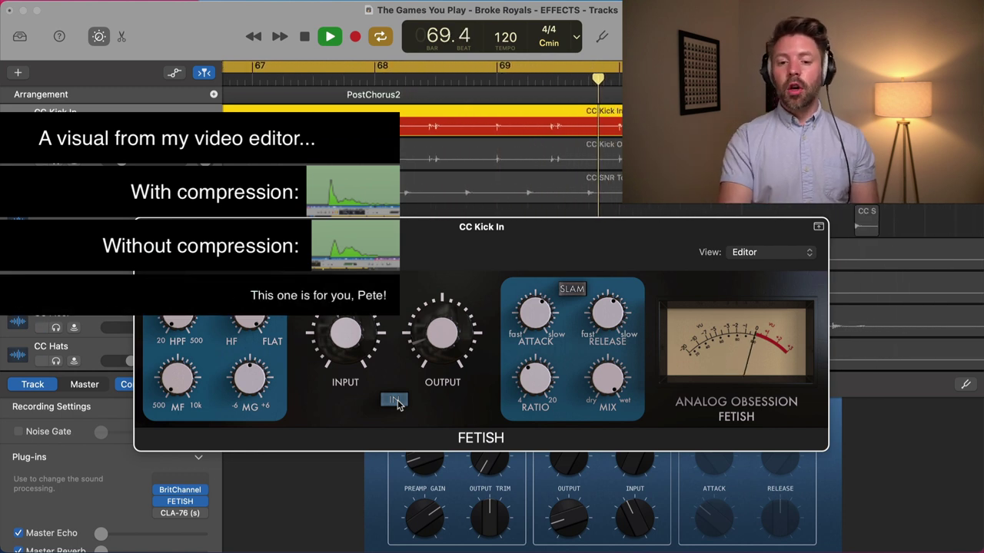
key("space")
Step: Play the soloed kick again, comparing FETISH with IN off and on, and unsolo CC Kick In after stopping playback
mouse_move(541, 317)
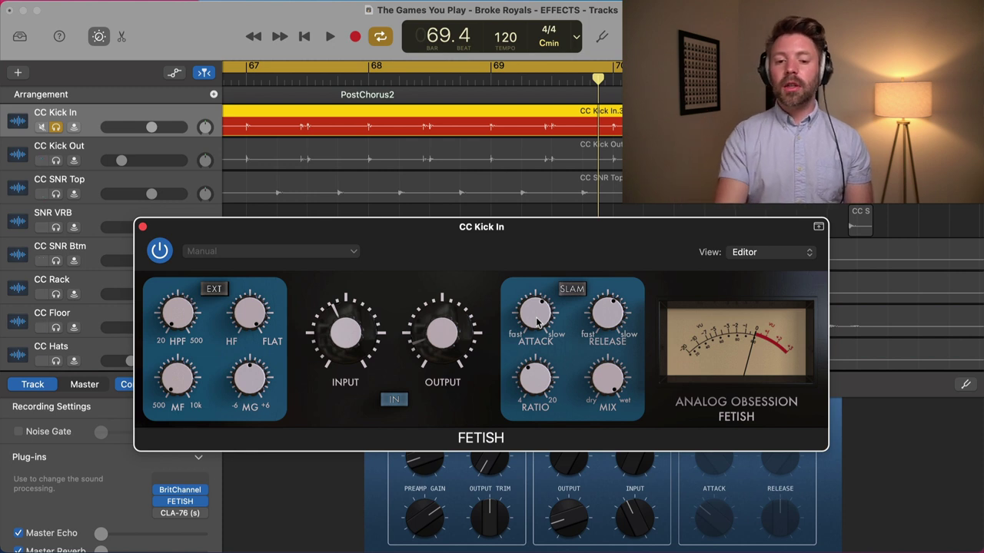
mouse_move(617, 323)
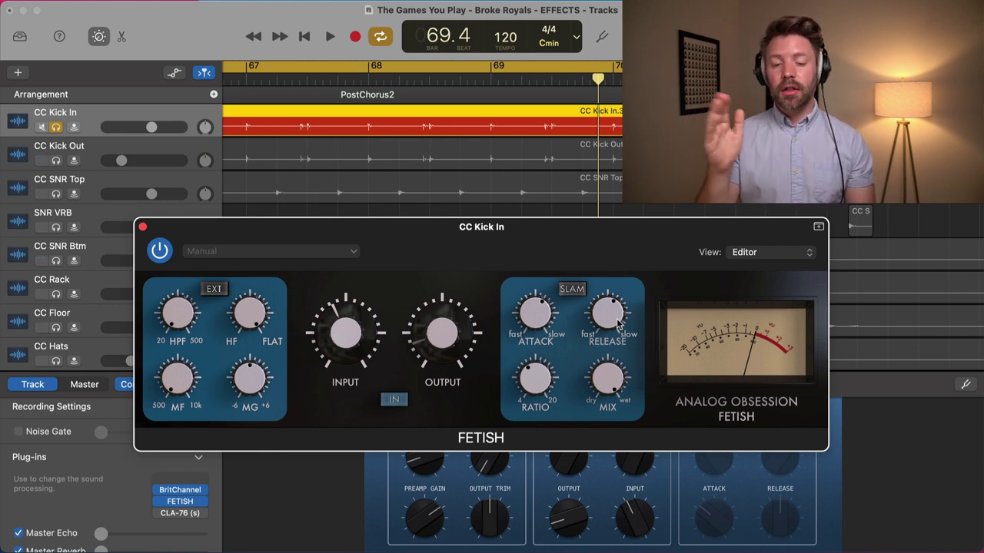
mouse_move(521, 378)
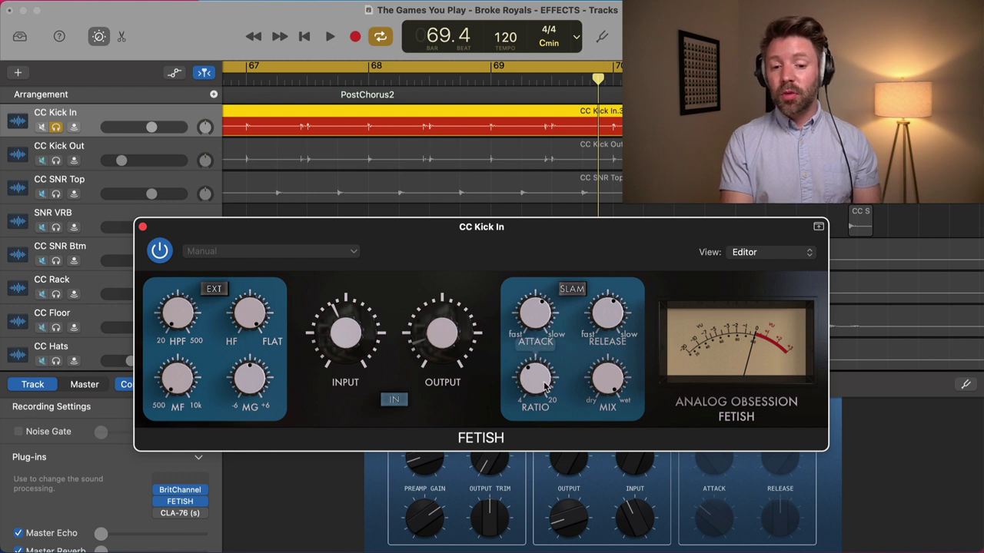
mouse_move(603, 378)
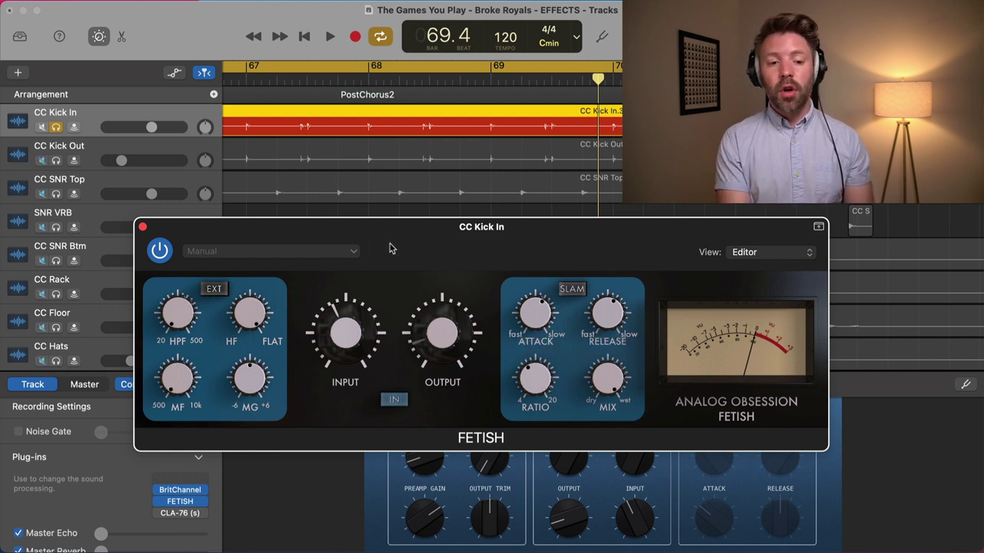
key("space")
left_click(398, 401)
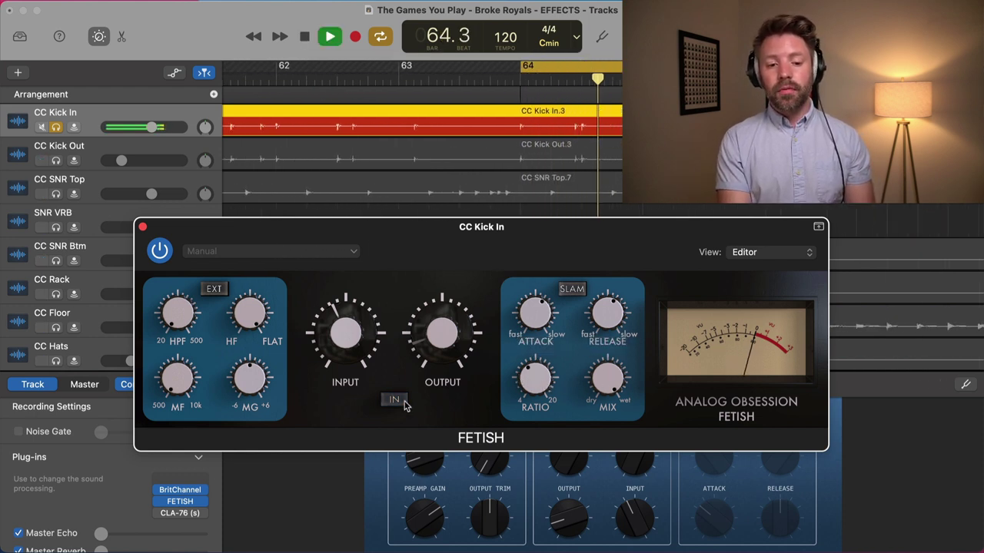
left_click(403, 403)
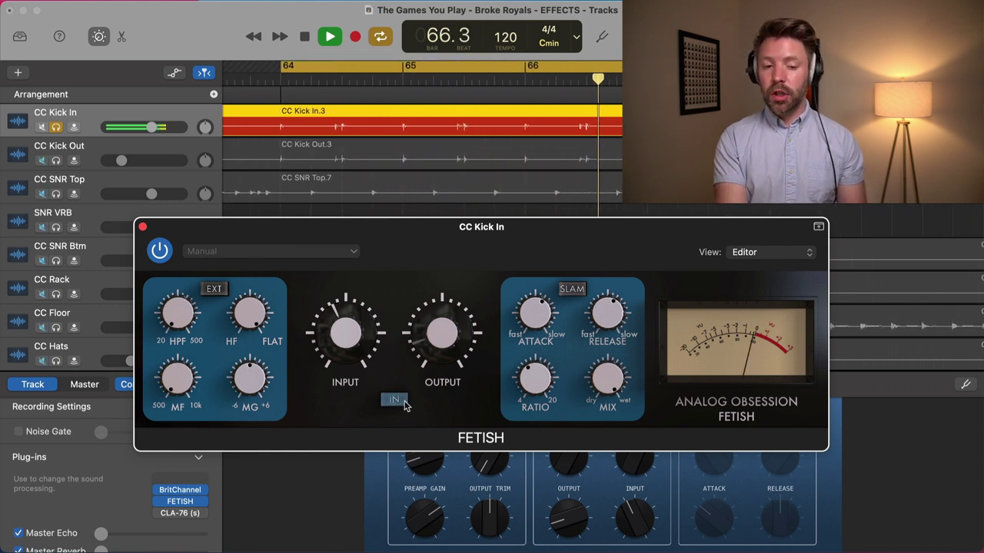
key("space")
left_click(56, 127)
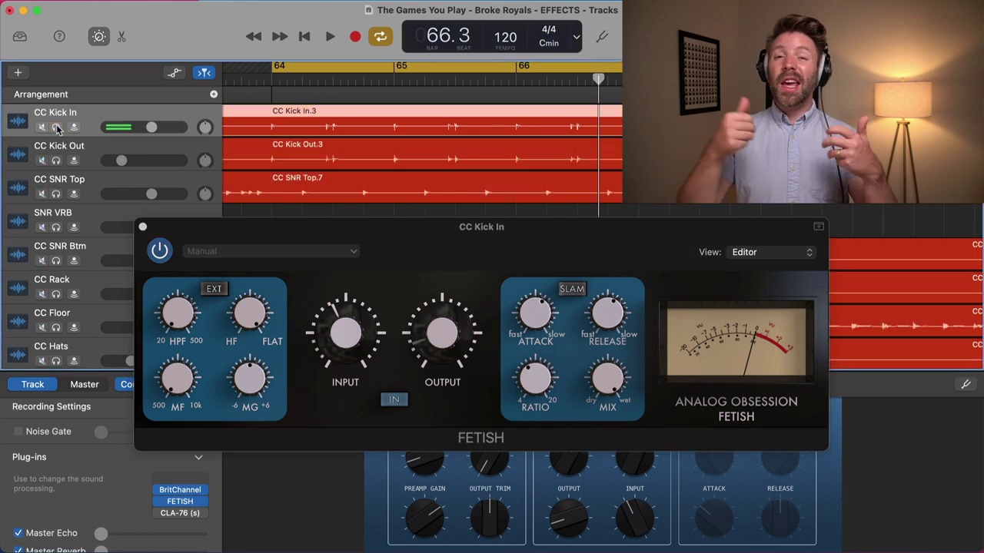
Step: Close the kick's FETISH window and open the FETISH compressor on the CC Room track
left_click(143, 228)
scroll(271, 315, "down", 5)
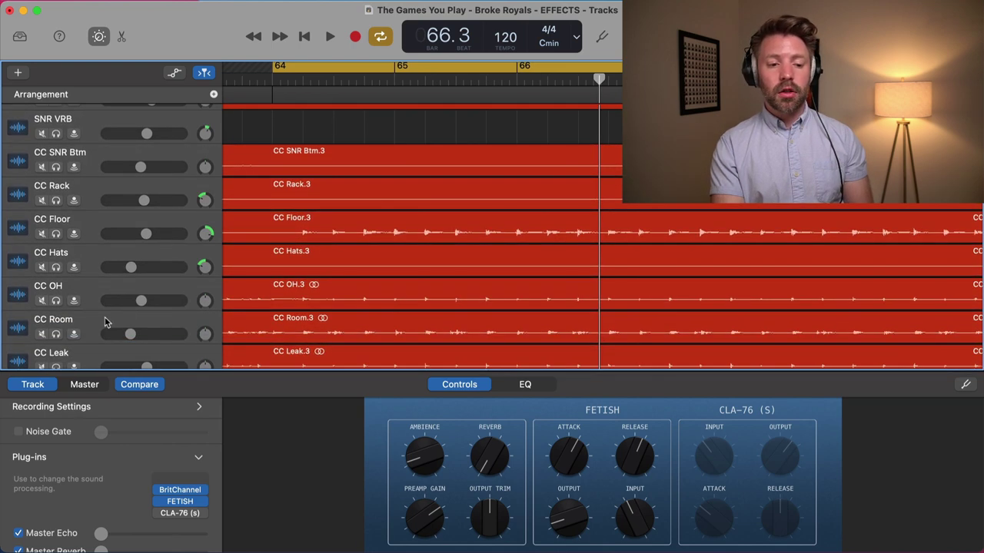
left_click(107, 316)
scroll(346, 284, "down", 2)
left_click(191, 514)
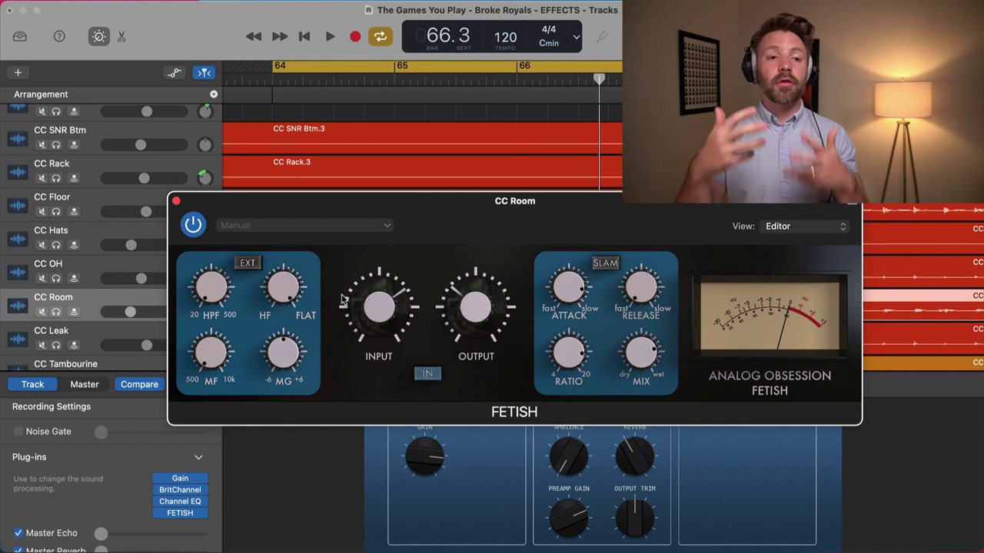
Step: Solo the CC Room track, bring it into view above the plug-in window, and start the looped playback
key("s")
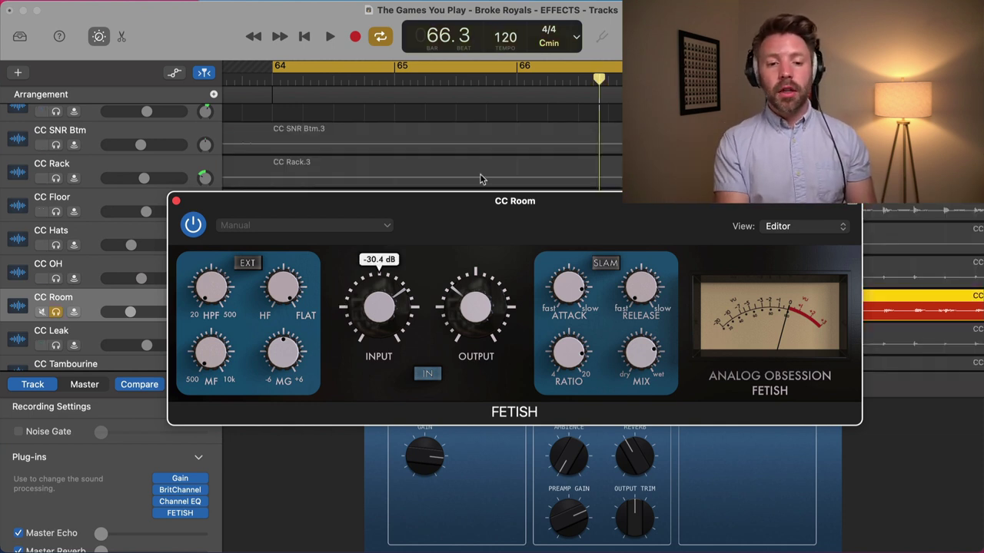
scroll(480, 179, "down", 5)
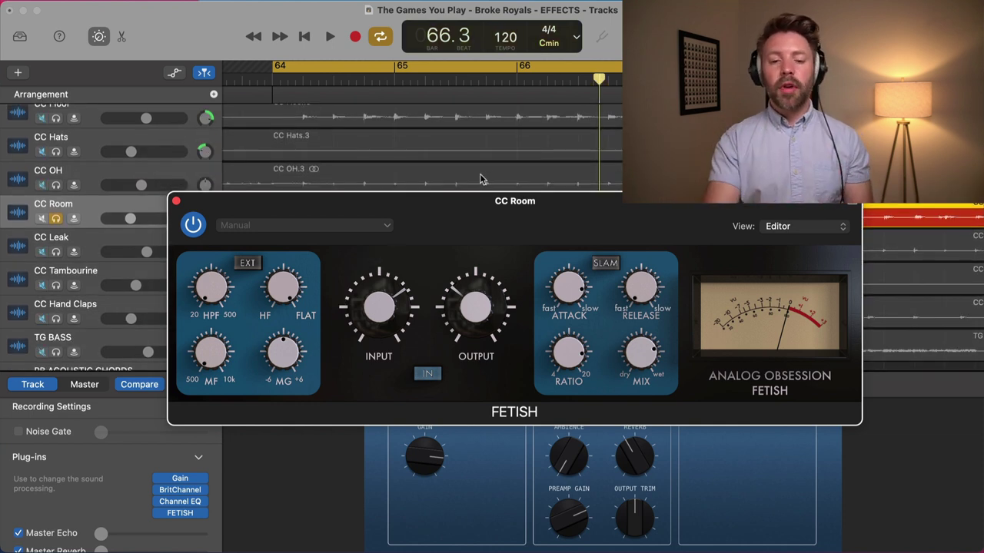
scroll(480, 179, "down", 2)
left_click(480, 174)
key("space")
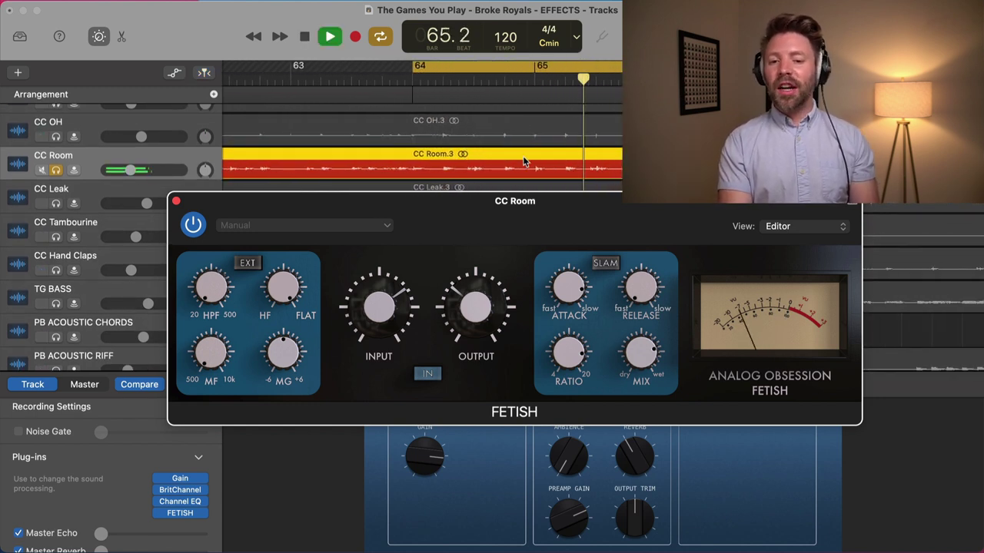
Step: Compare the soloed room sound by switching FETISH's IN bypass off and on twice
scroll(523, 162, "down", 1)
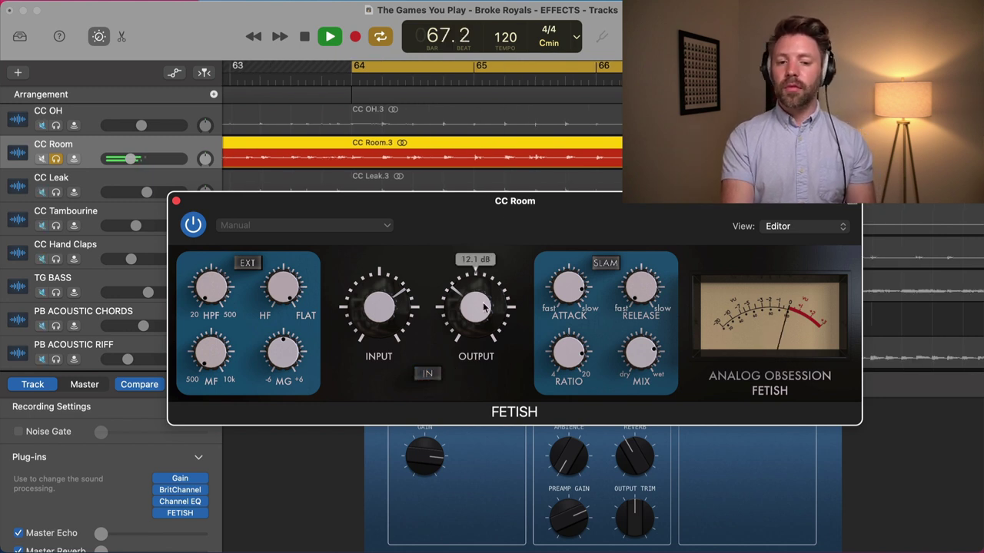
left_click(429, 375)
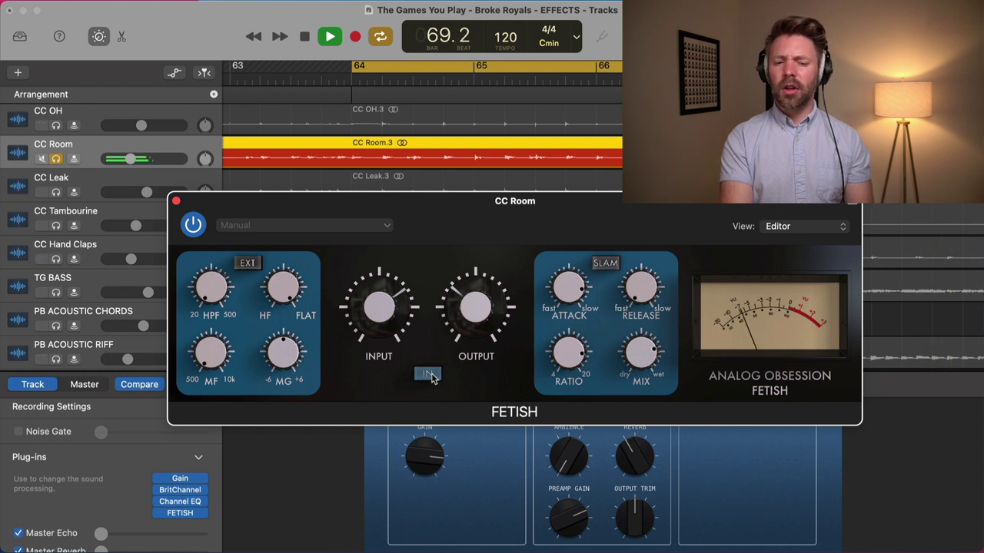
left_click(429, 375)
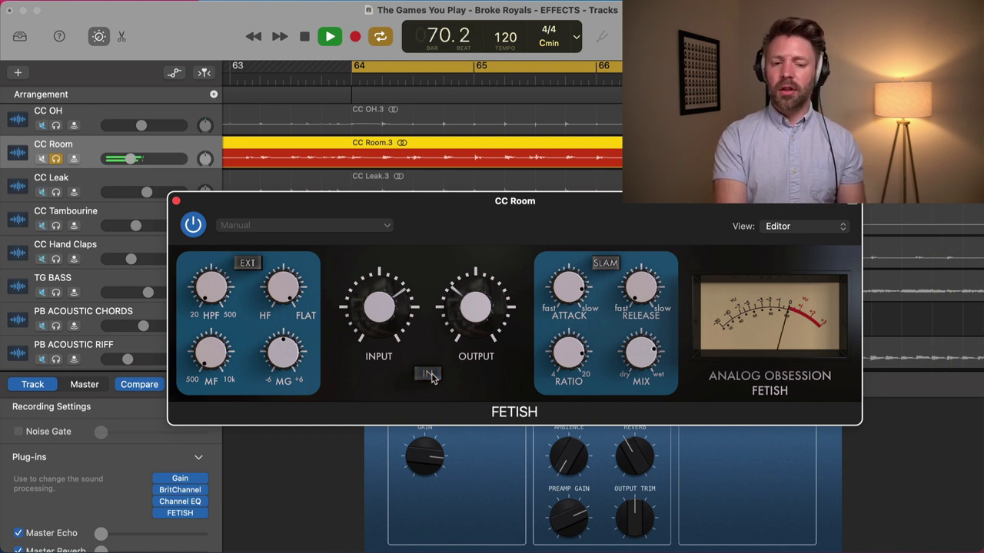
left_click(429, 375)
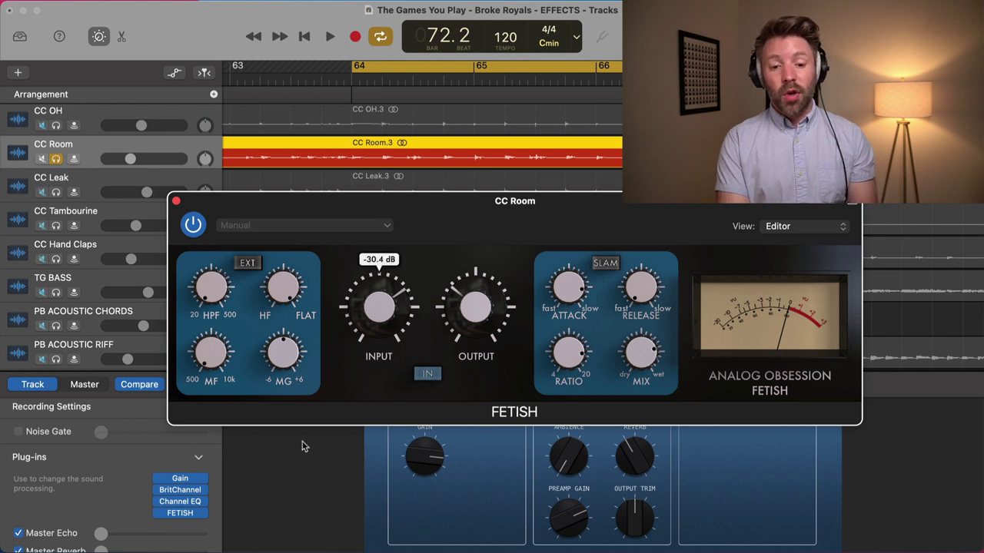
Step: Turn off the existing FETISH on CC Room and add a second FETISH instance with default settings
left_click(161, 512)
left_click(177, 515)
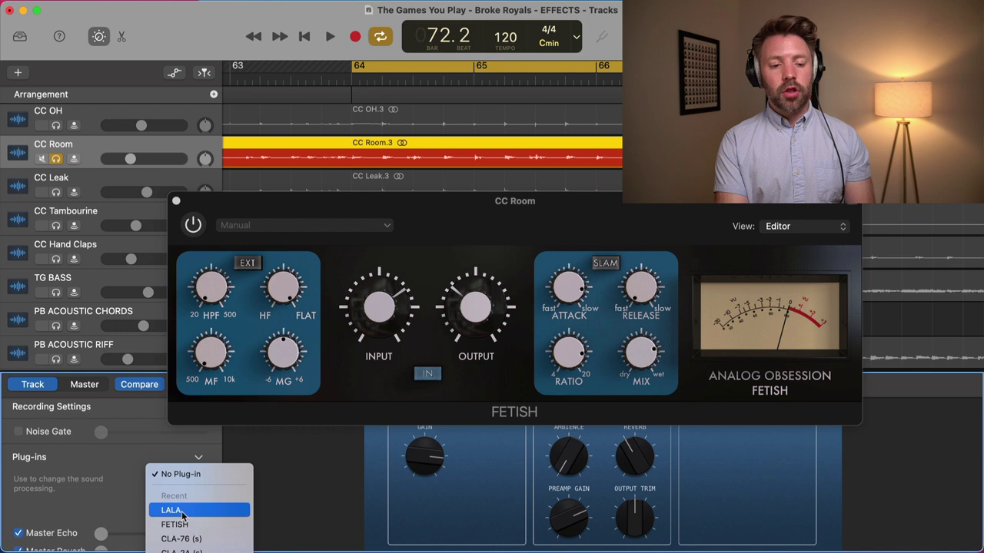
left_click(175, 463)
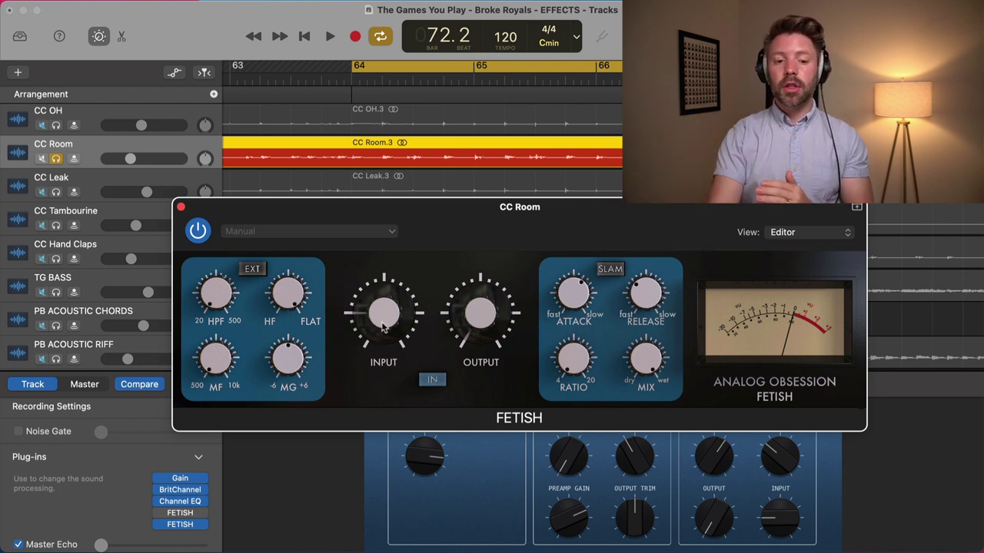
Step: Play CC Room while raising the new FETISH's input to -45.3 dB, and compare the sound with IN off and on
key("space")
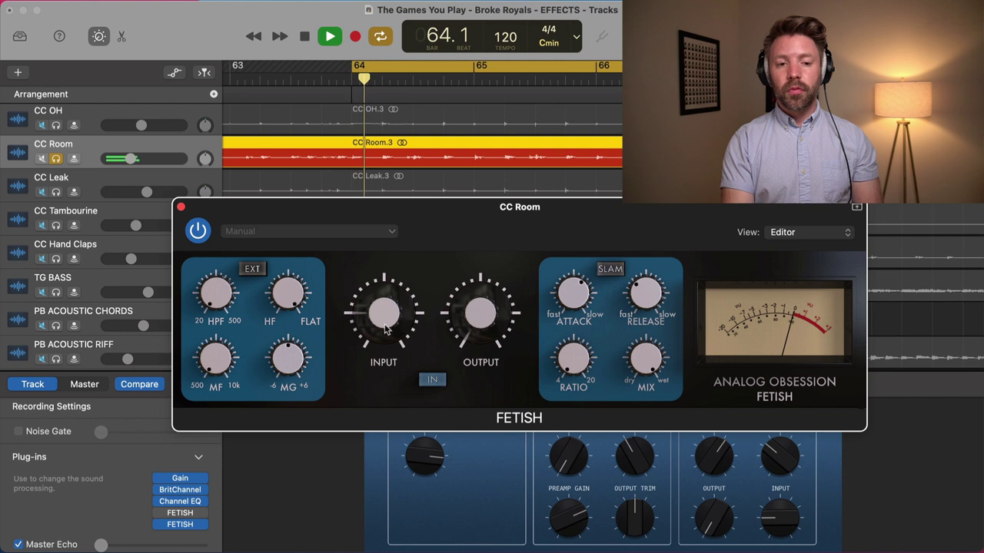
mouse_move(389, 296)
left_click_drag(388, 296, 394, 257)
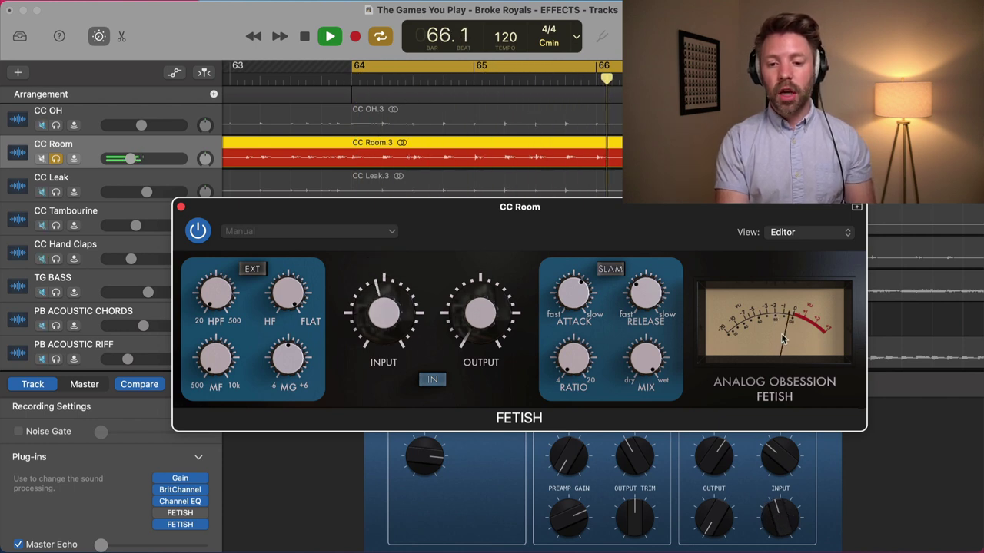
mouse_move(388, 310)
scroll(390, 305, "up", 3)
scroll(390, 306, "up", 2)
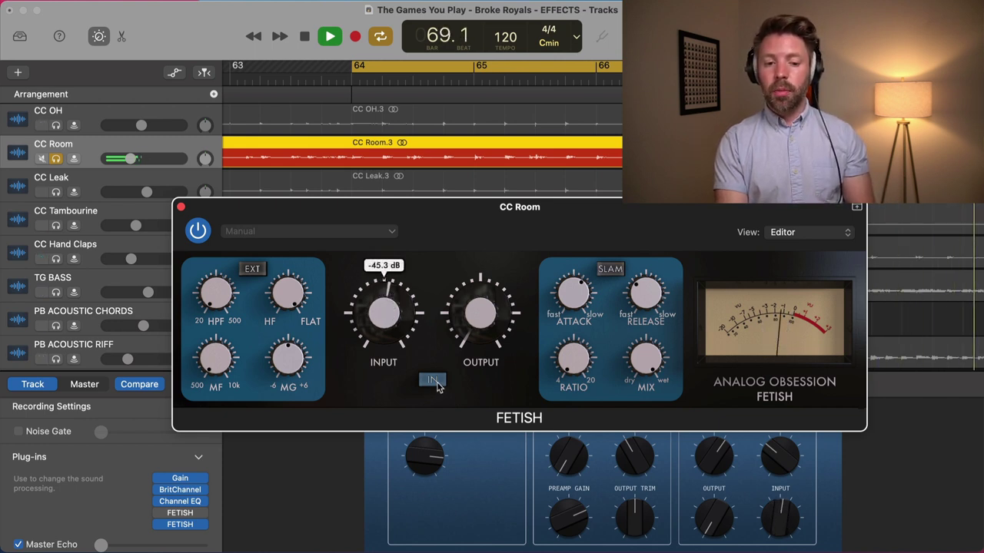
left_click(435, 381)
left_click(434, 381)
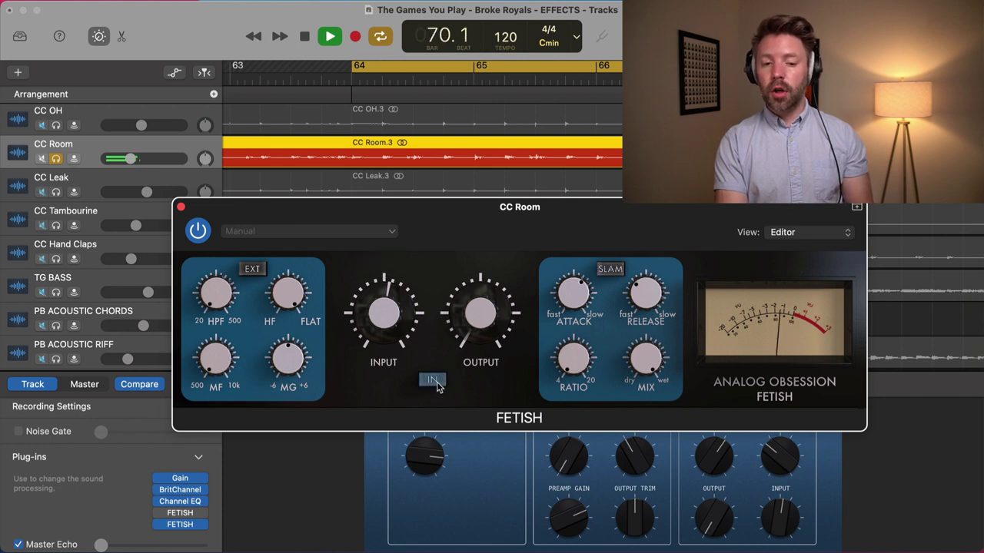
Step: Raise the new FETISH's output to 5.7 dB and try a higher ratio during playback
left_click_drag(458, 322, 461, 282)
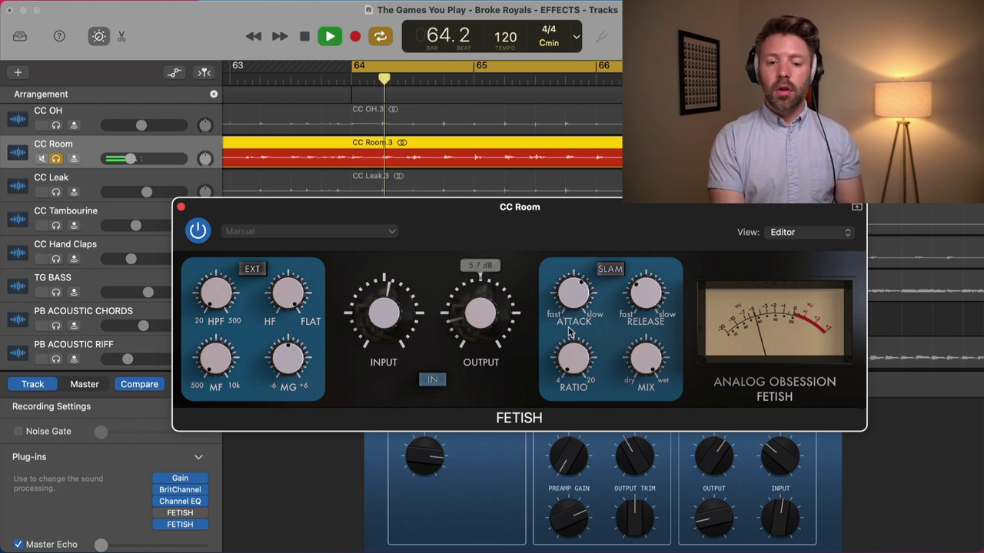
mouse_move(573, 355)
left_click_drag(572, 355, 598, 246)
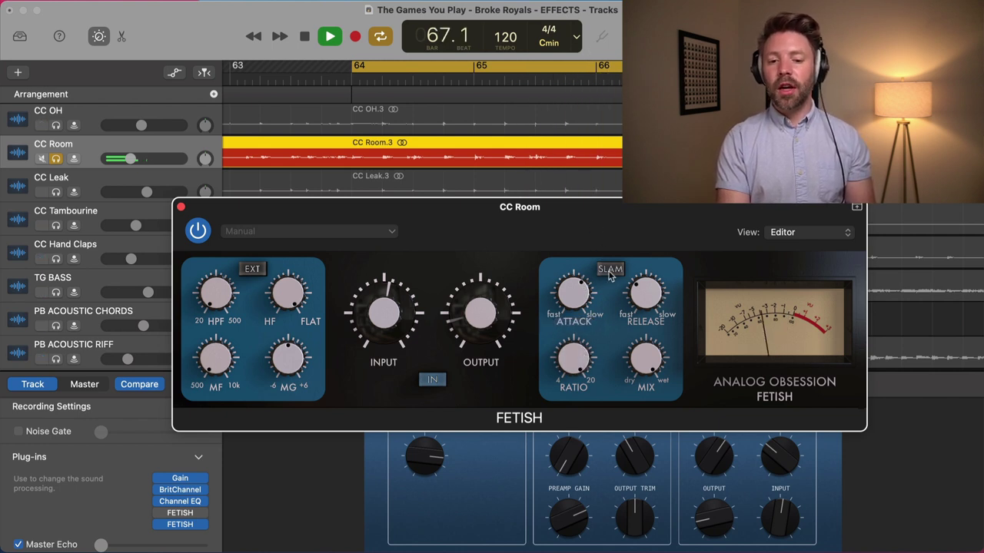
Step: Enable SLAM on CC Room's second FETISH, raise its ratio to 20:1, slow the attack and shorten the release to its fastest setting
mouse_move(586, 369)
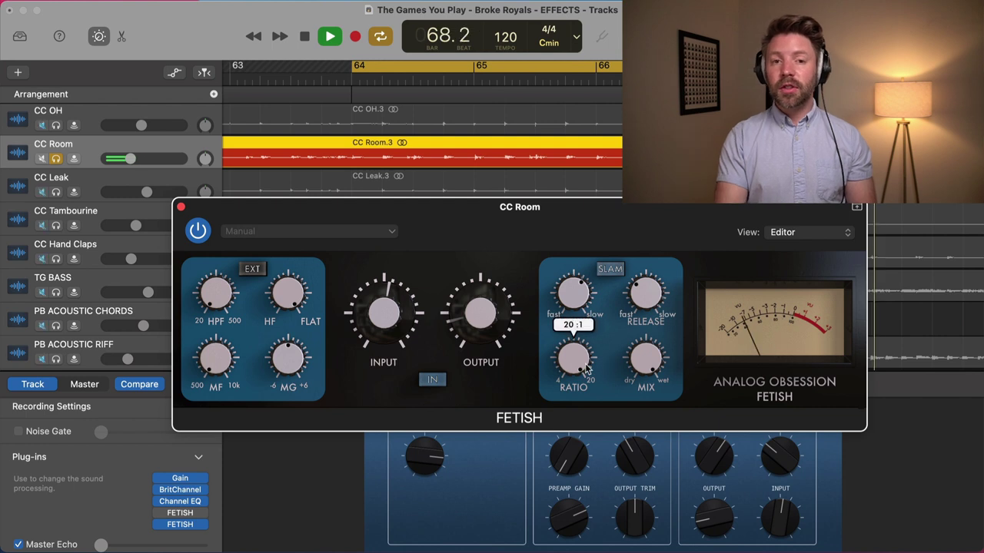
mouse_move(581, 307)
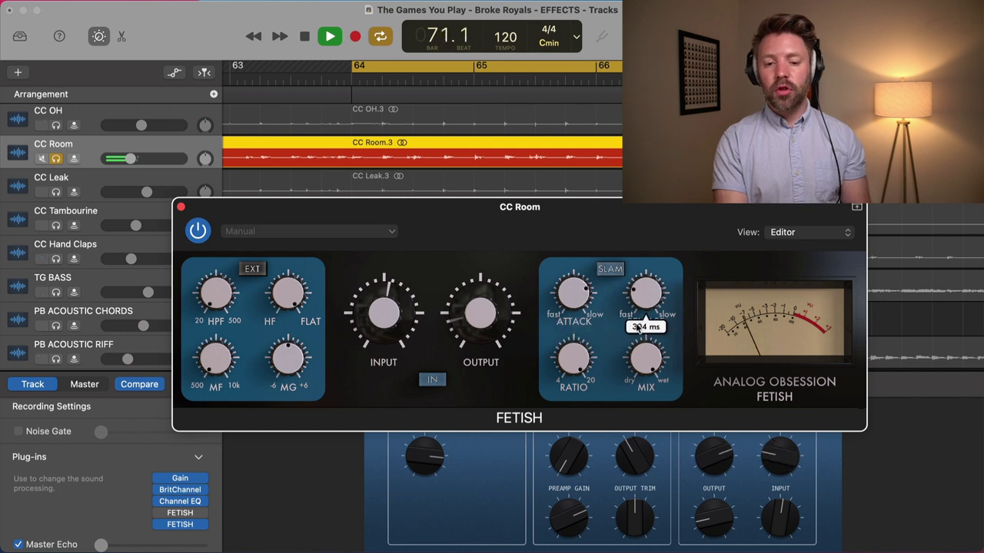
mouse_move(651, 349)
key("space")
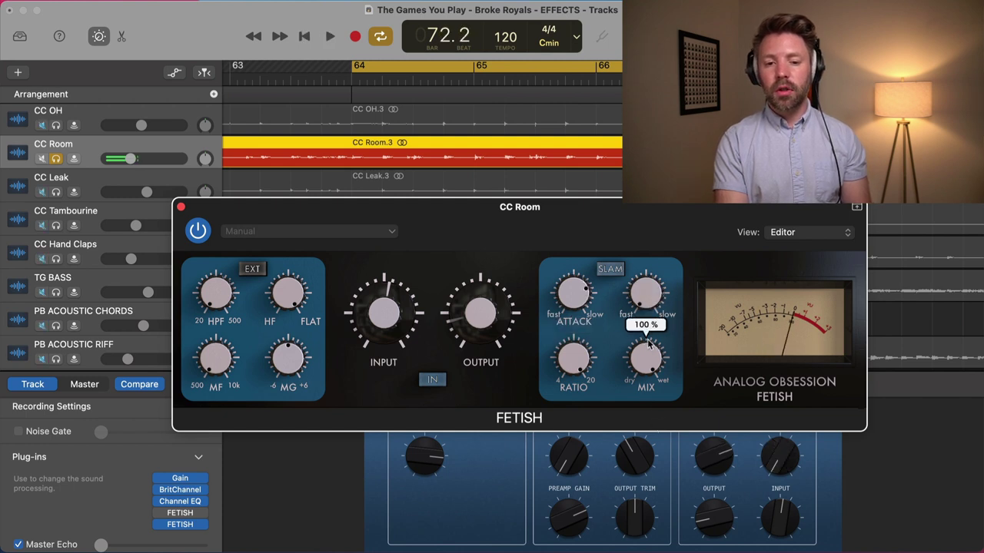
Step: Compare the dry and compressed room sound by sweeping FETISH's mix to dry and back to 100% during playback
key("space")
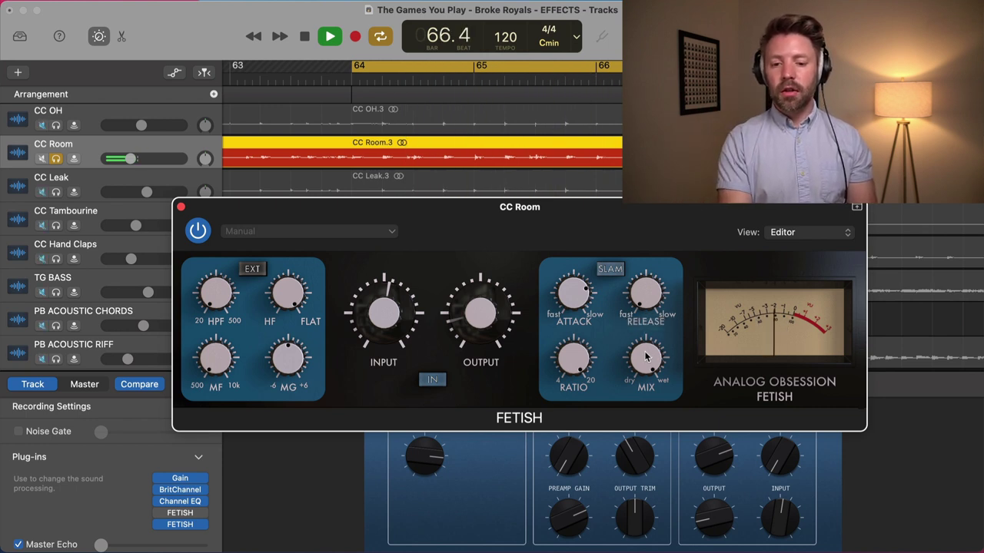
left_click_drag(645, 356, 646, 522)
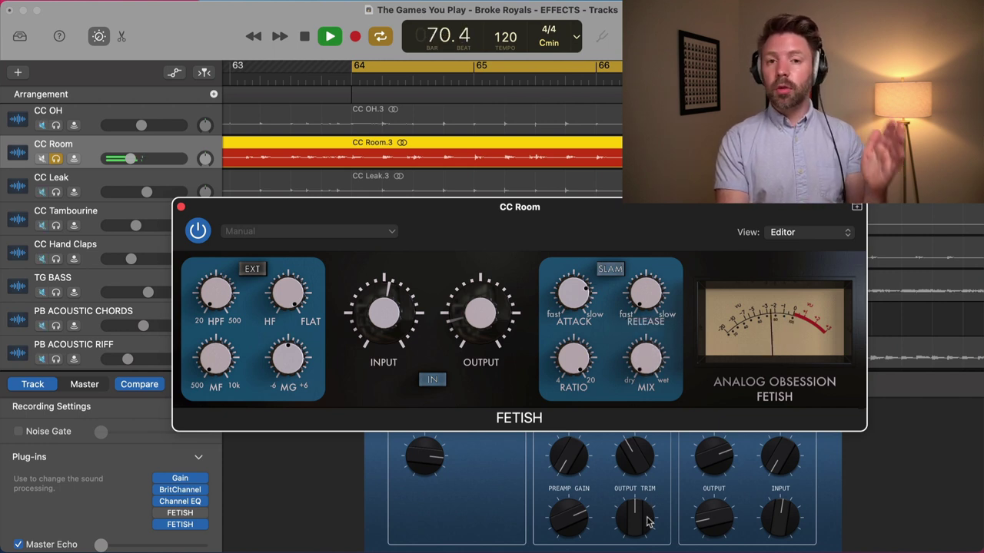
left_click_drag(632, 348, 654, 209)
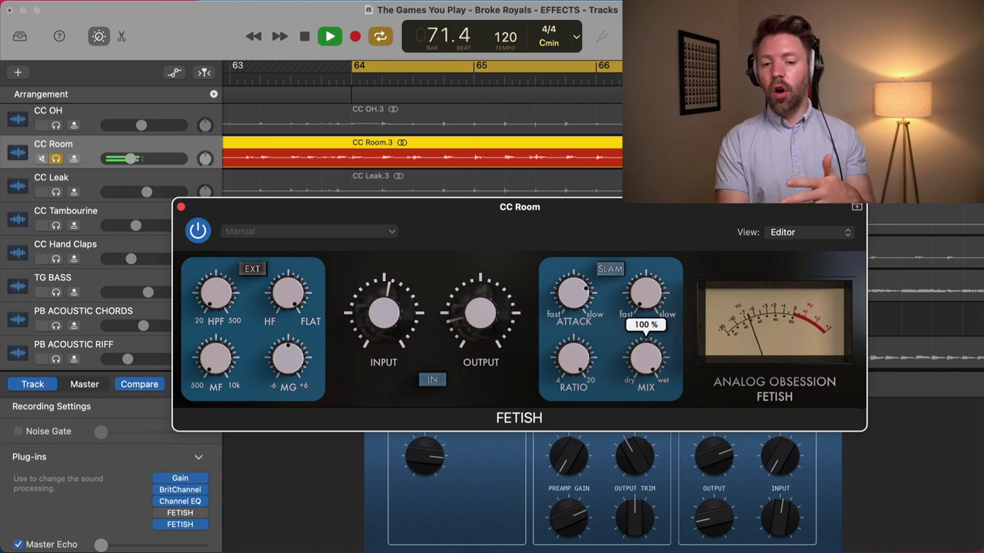
key("space")
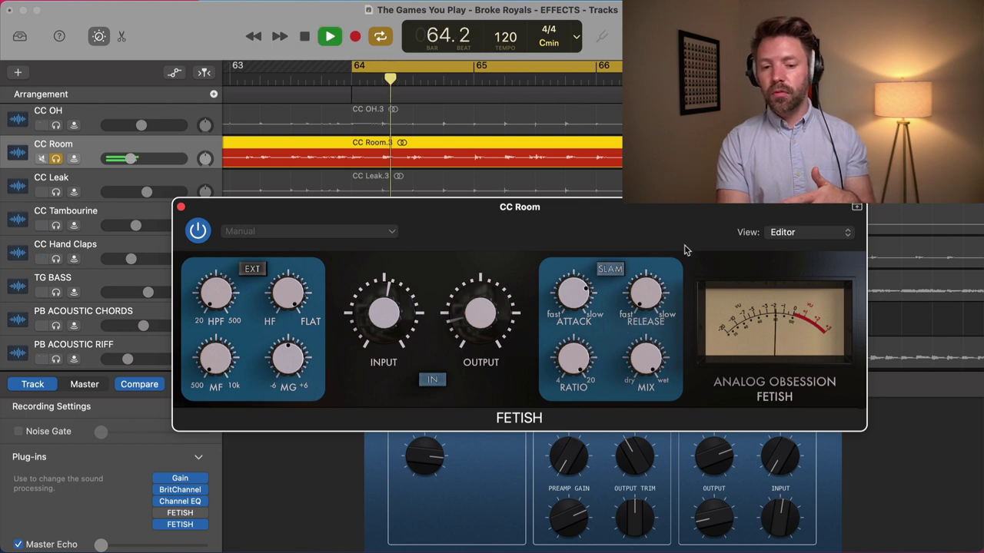
key("space")
Step: Blend FETISH's mix from dry up to mostly wet on CC Room and fine-tune the output during playback
left_click_drag(649, 495, 658, 519)
key("space")
left_click_drag(646, 362, 649, 243)
left_click_drag(514, 317, 492, 317)
left_click_drag(573, 356, 568, 355)
key("space")
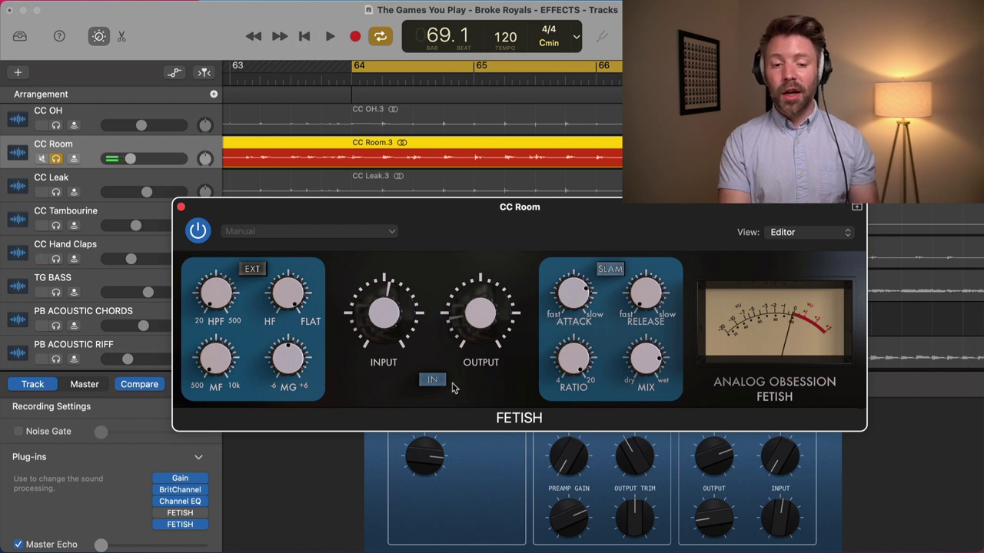
Step: Play the soloed CC Room and compare the blended compression with FETISH's IN switched off and on
key("space")
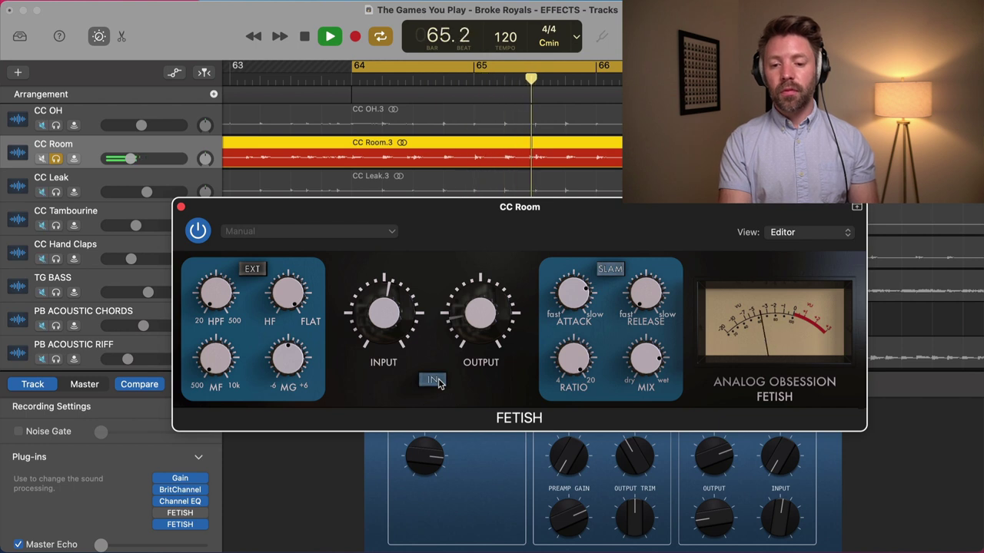
left_click(435, 381)
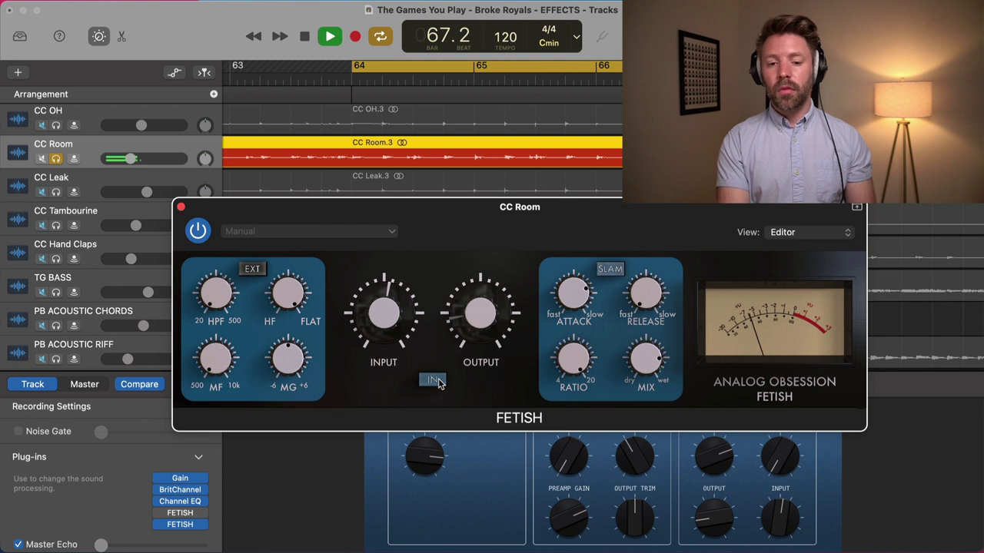
key("space")
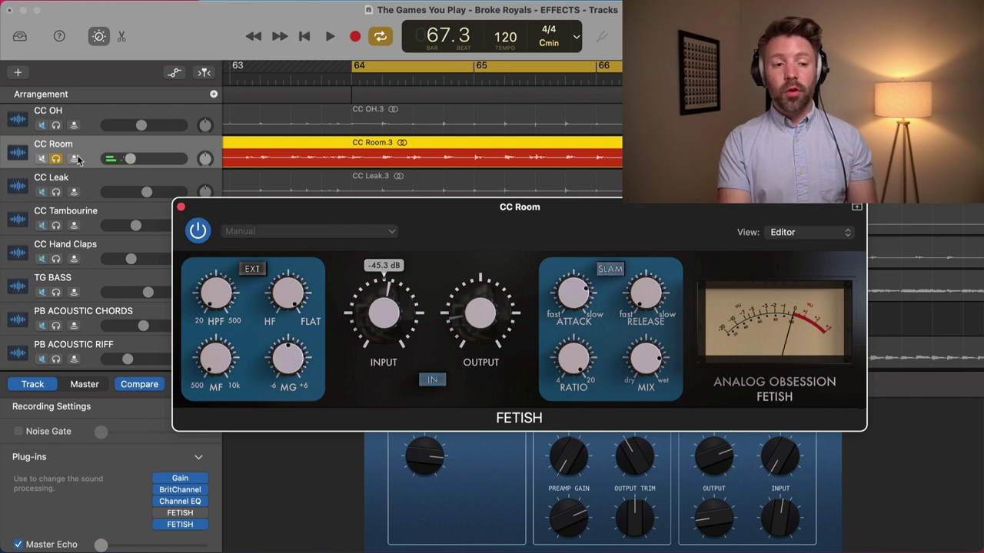
Step: Unsolo CC Room and compare the room compression in the full mix by repeatedly switching FETISH's IN off and on
key("s")
left_click(308, 166)
key("space")
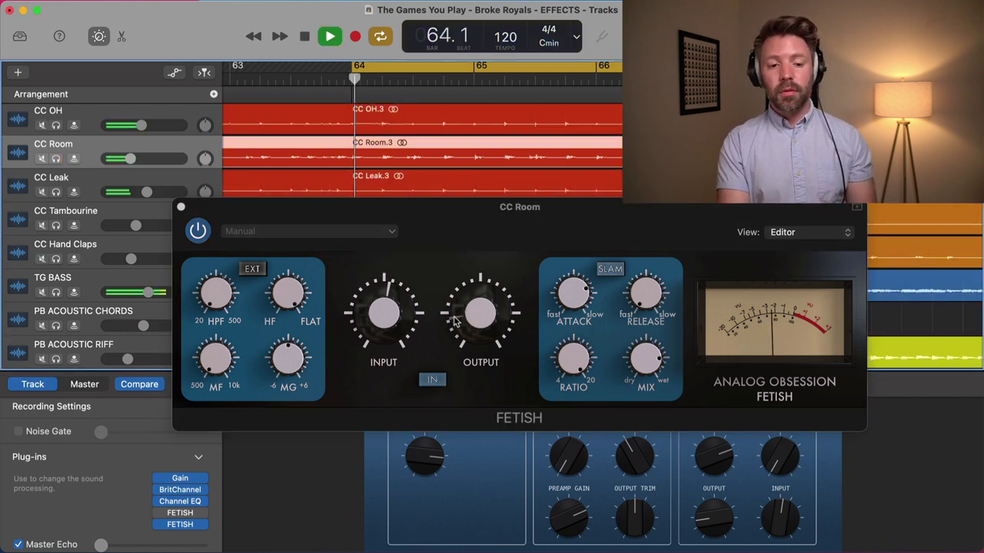
left_click(436, 381)
left_click(435, 381)
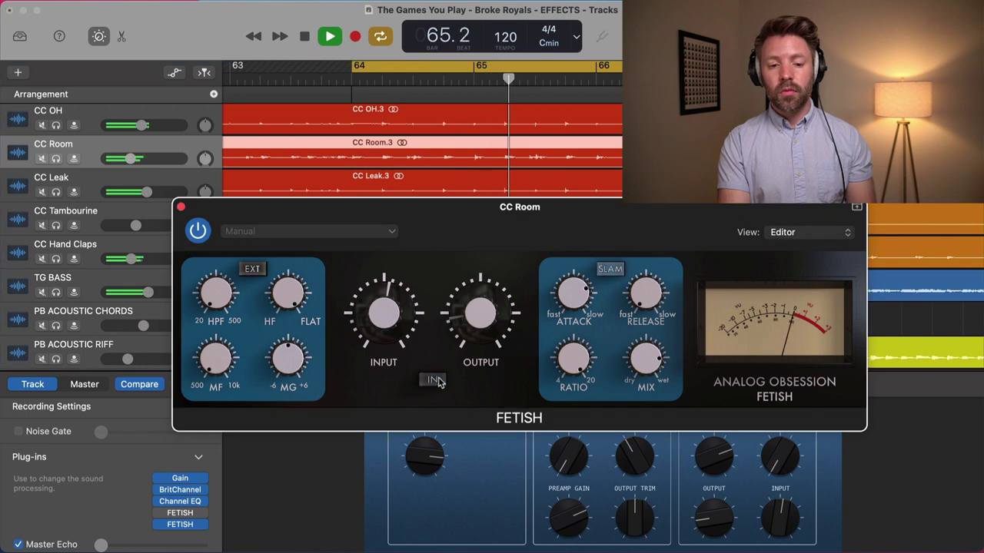
left_click(435, 380)
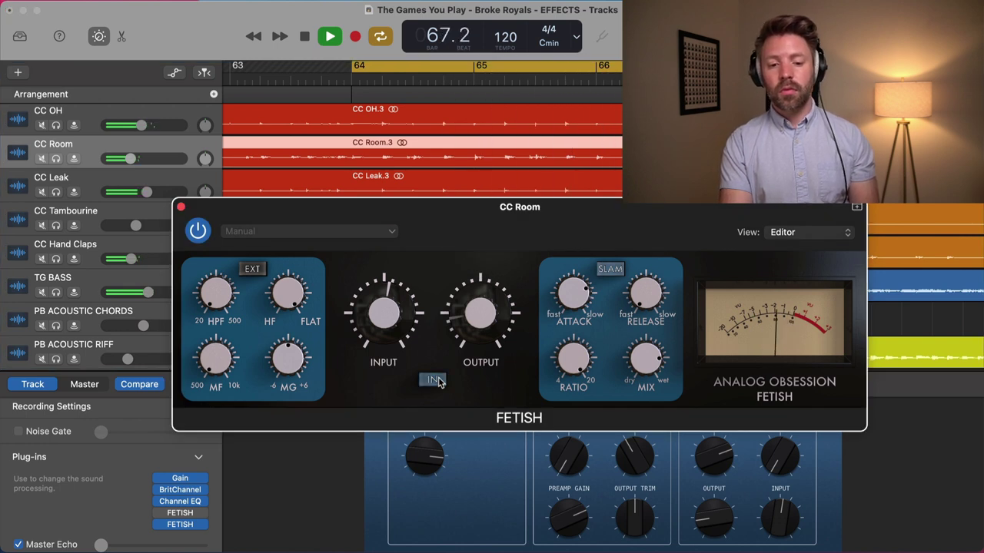
left_click(435, 381)
left_click(435, 380)
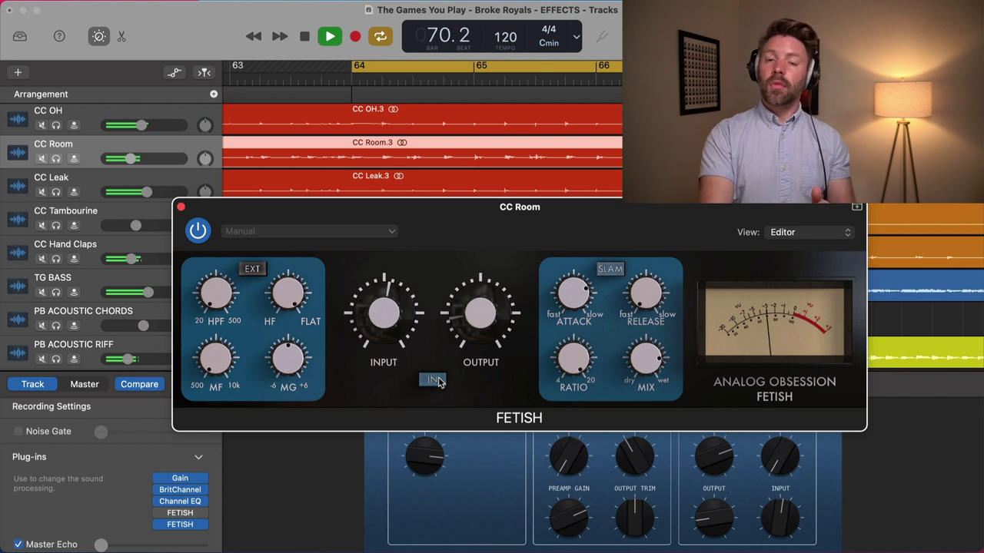
key("space")
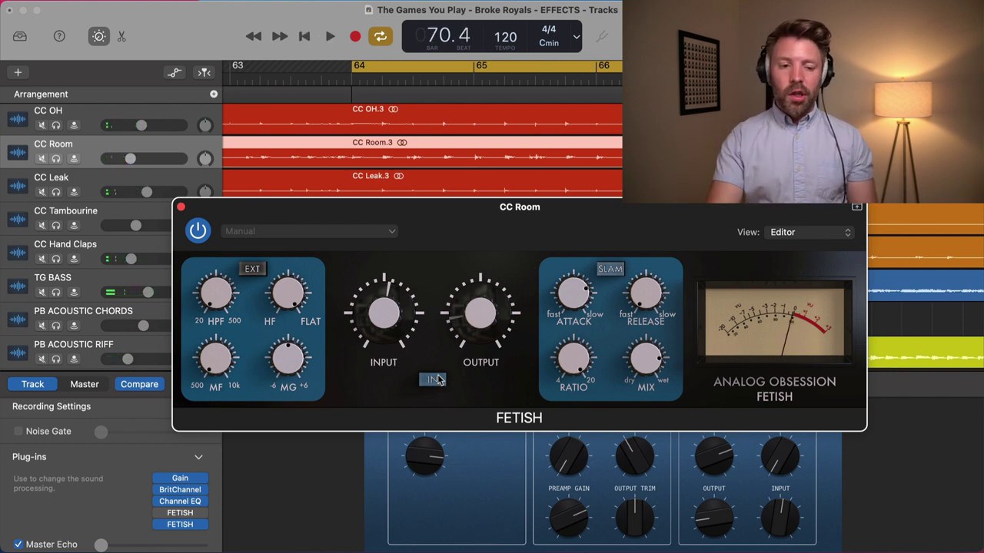
Step: Close FETISH and open the SPECOMP compressor on the BW GTR RHYTHM track
left_click(182, 208)
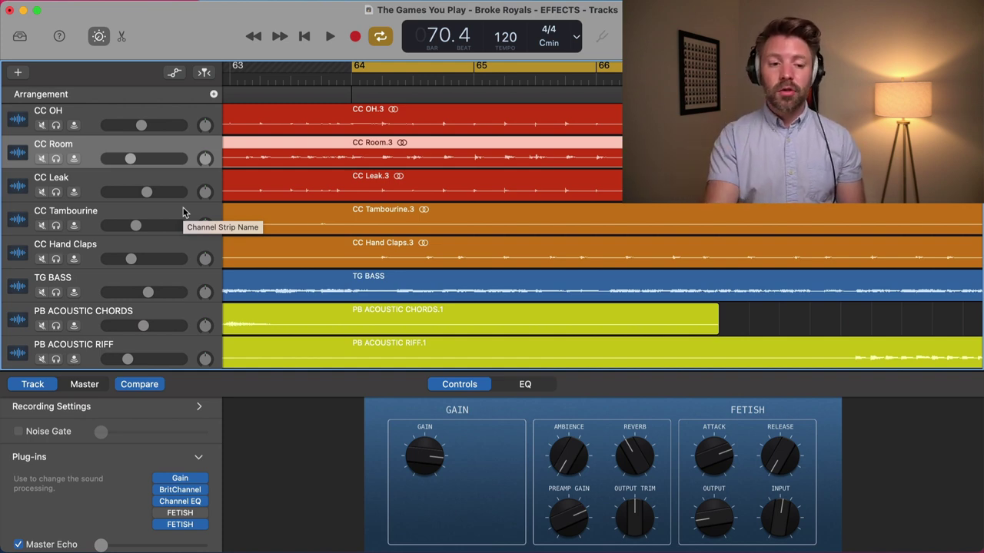
scroll(310, 240, "down", 5)
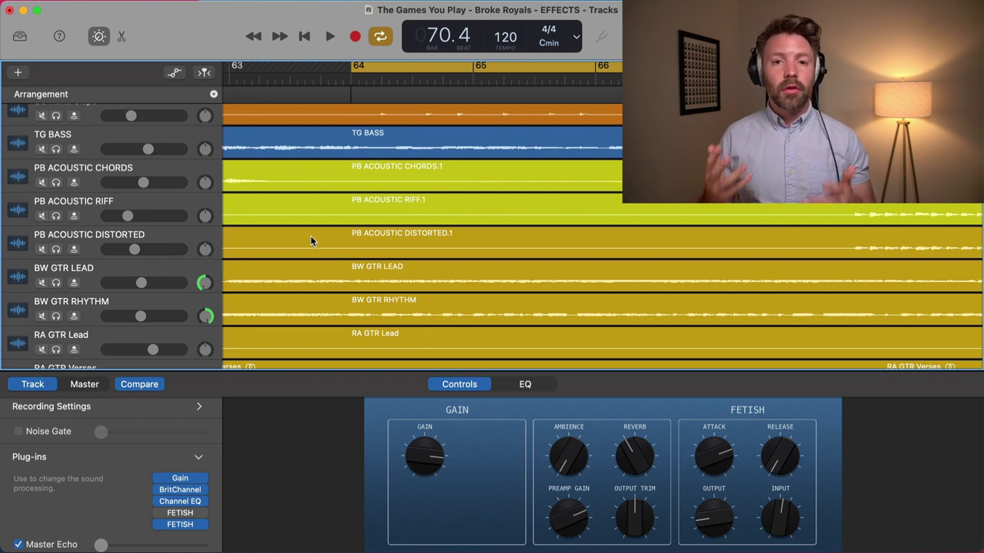
scroll(311, 239, "down", 3)
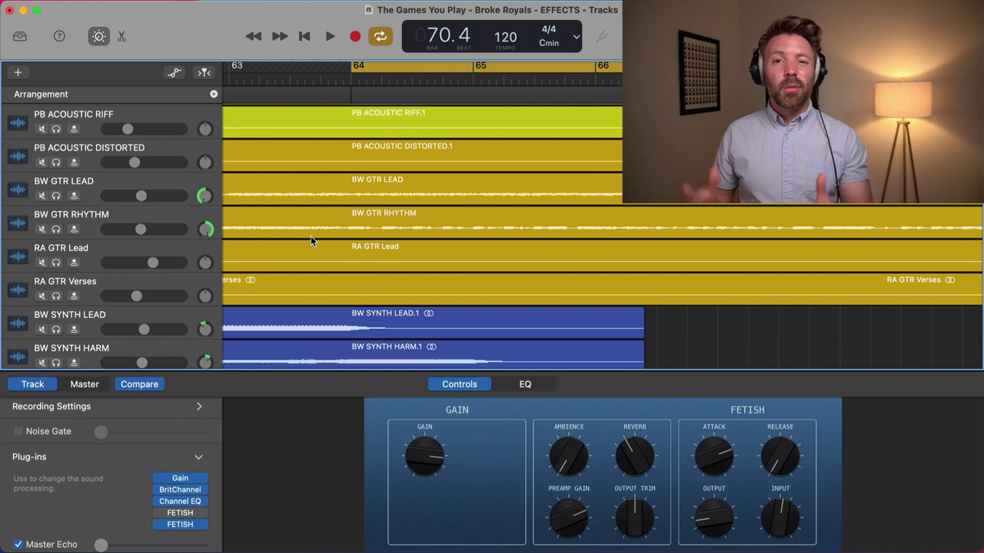
scroll(311, 242, "down", 9)
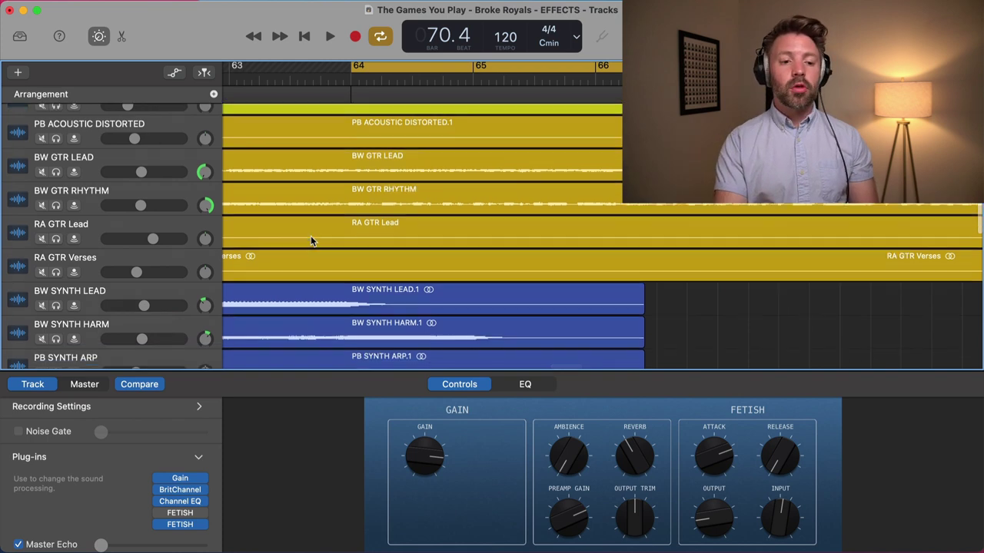
scroll(311, 241, "up", 7)
scroll(311, 241, "up", 1)
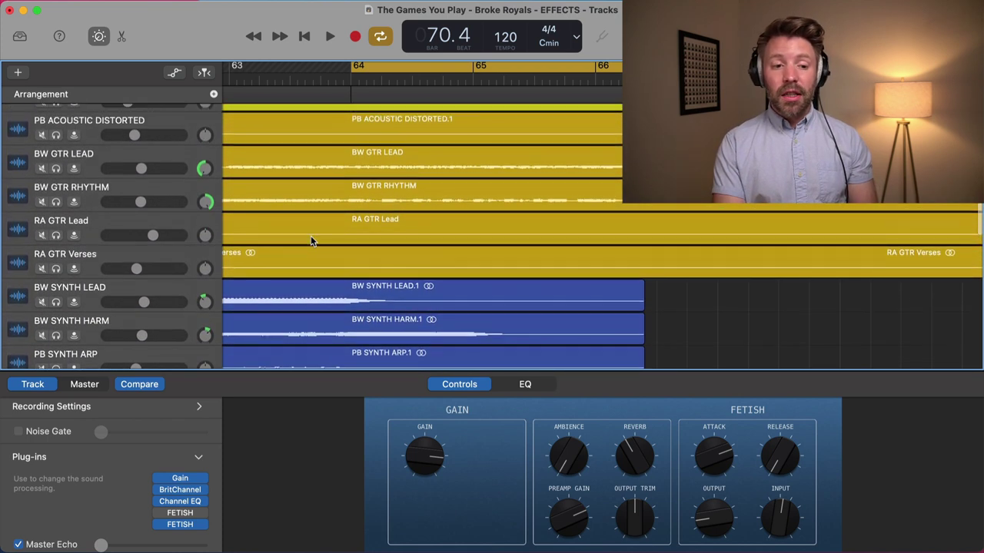
left_click(101, 195)
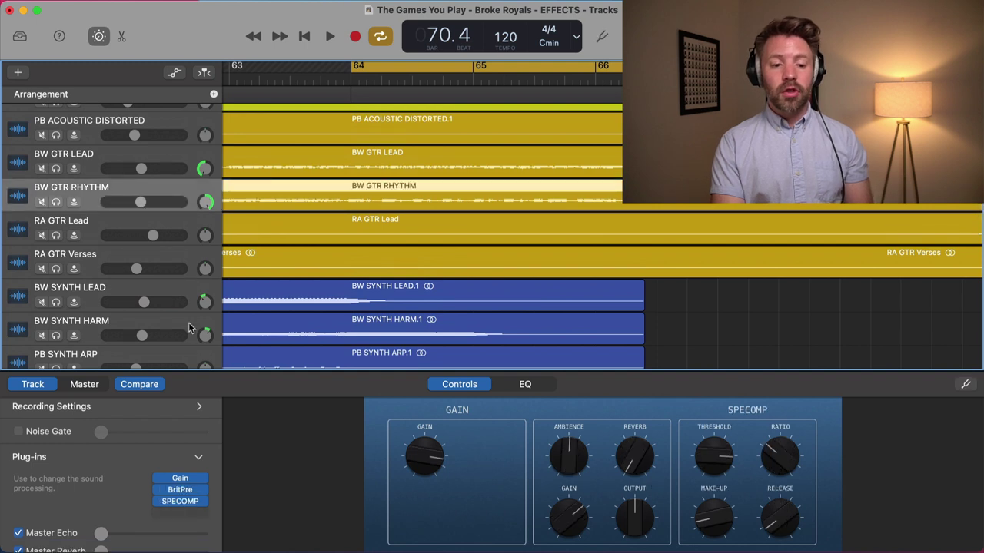
left_click(180, 500)
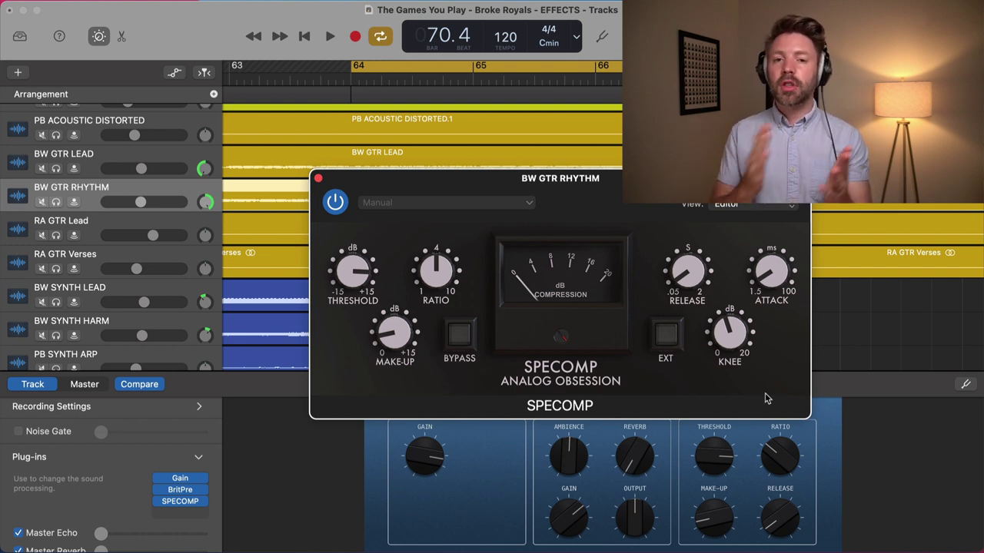
Step: Solo BW GTR RHYTHM and BW GTR LEAD and play the two guitars together through SPECOMP
left_click(55, 201)
left_click(56, 169)
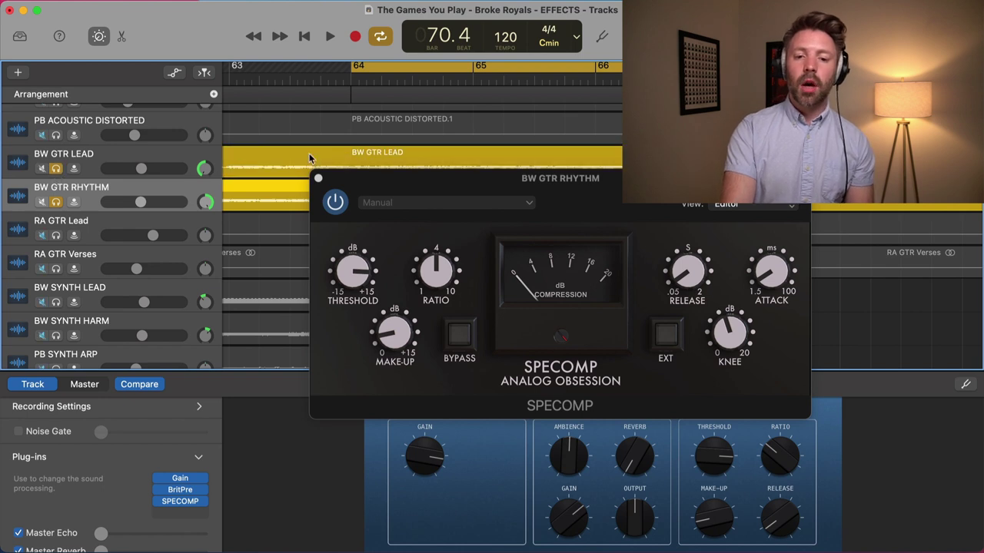
key("space")
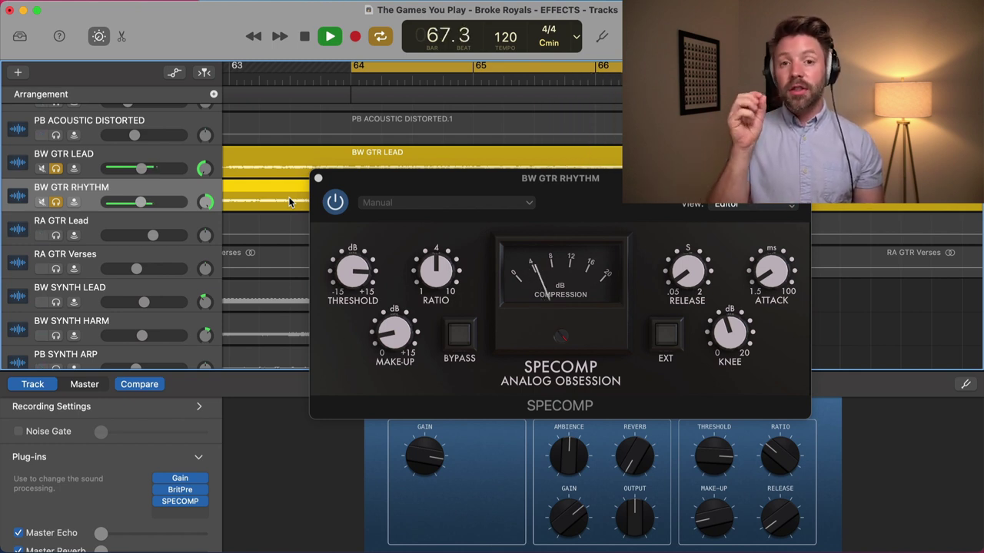
key("space")
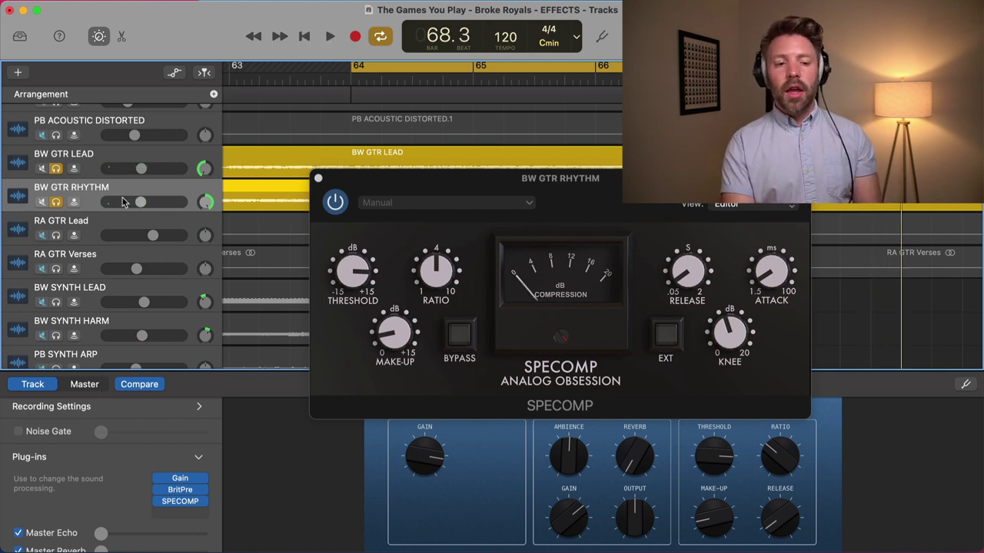
Step: Unsolo both BW guitars and compare SPECOMP off and on across the rhythm and lead tracks in the full mix
left_click(57, 202)
left_click(55, 168)
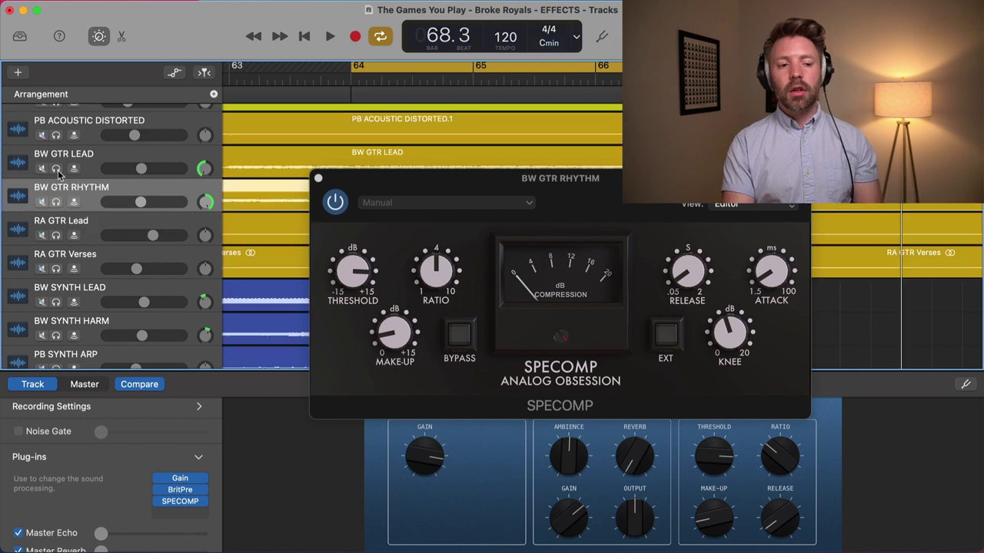
key("space")
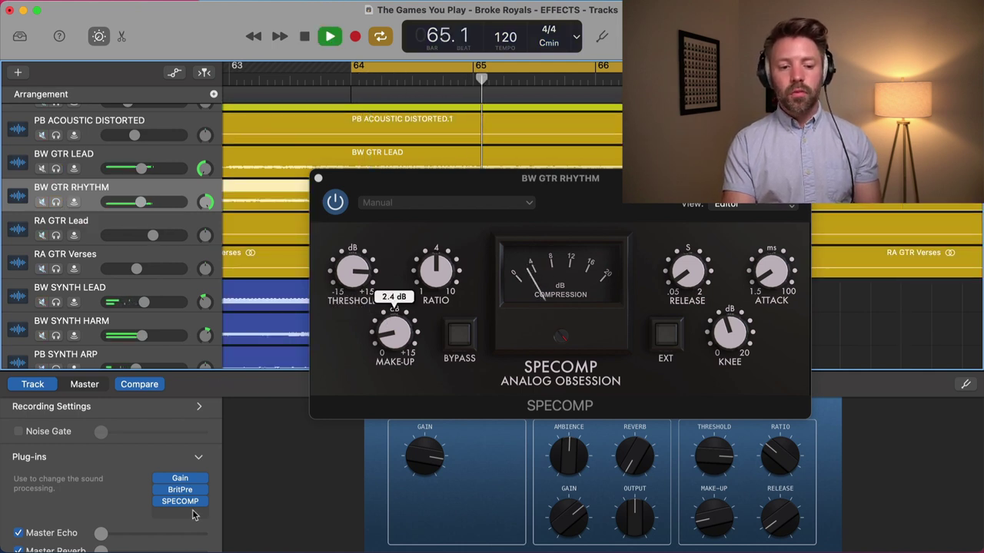
mouse_move(160, 503)
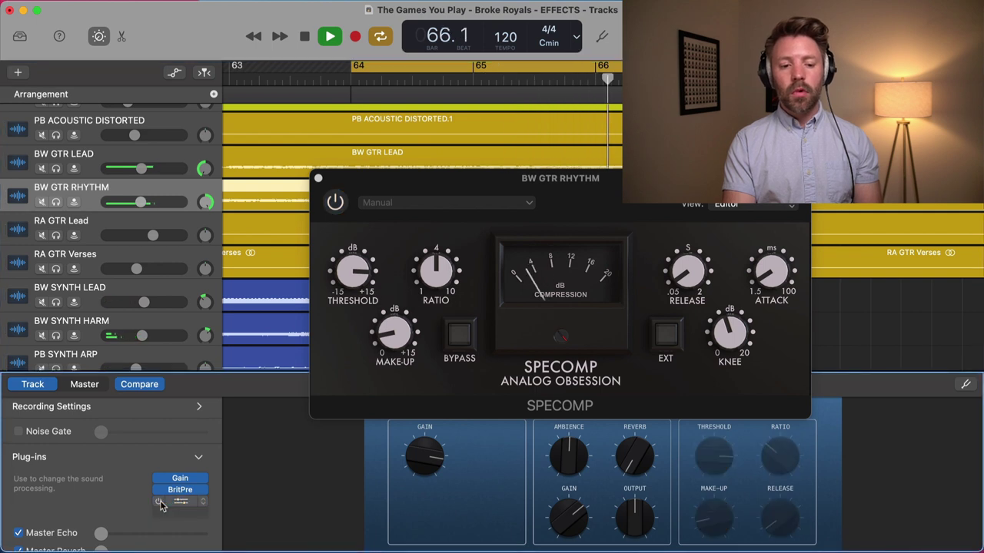
key("Up")
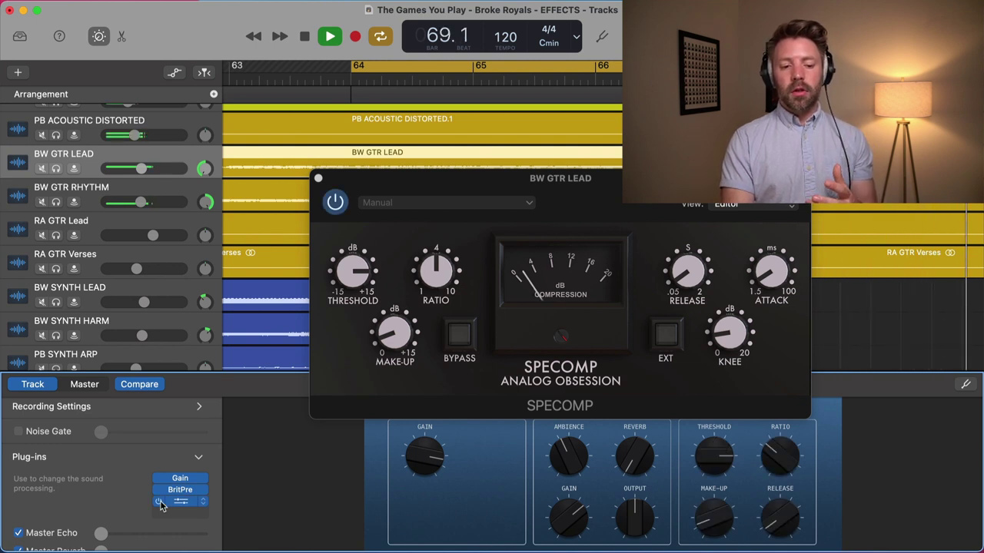
key("Down")
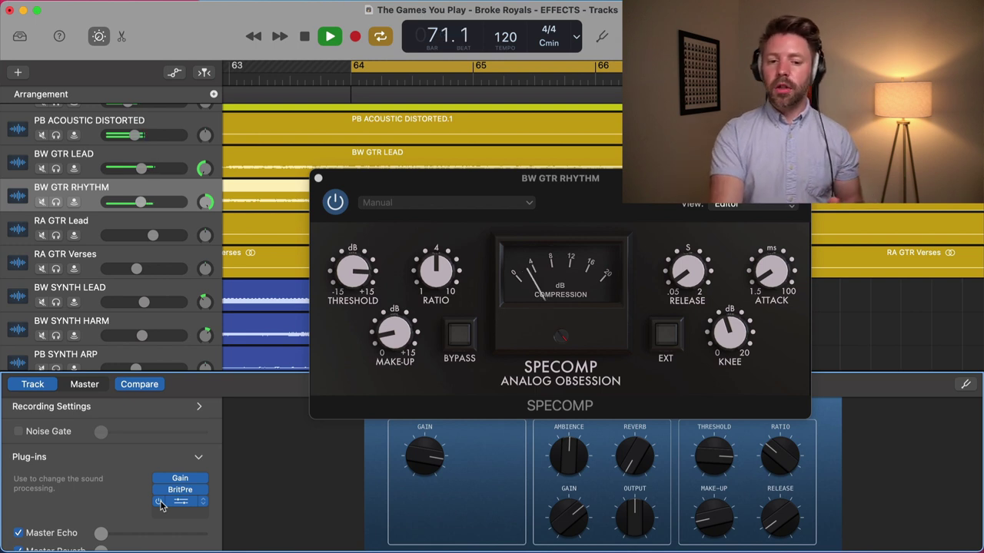
key("space")
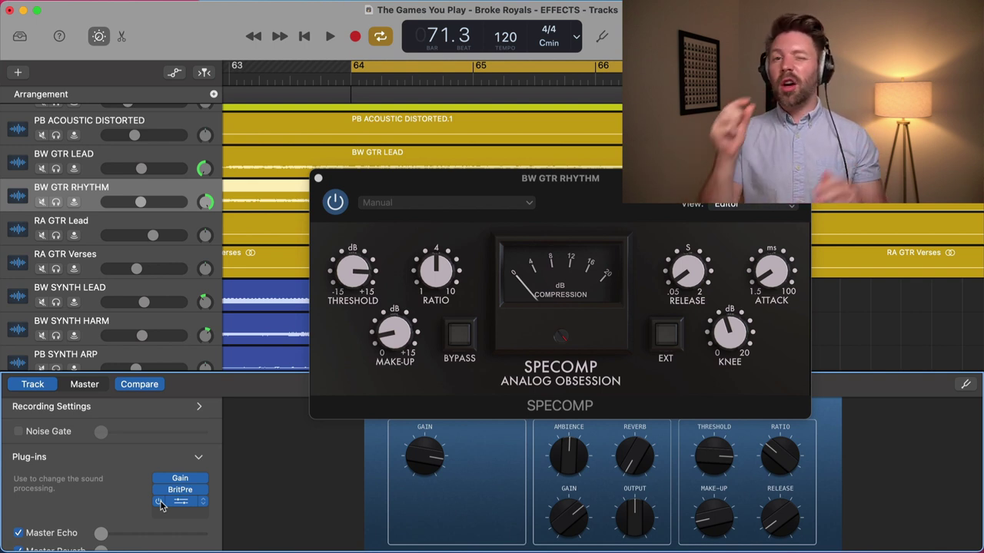
Step: Close the guitar's SPECOMP, turn off cycle playback, and open the inactive SPECOMP on the PB VOX Lead track
left_click(319, 177)
scroll(319, 236, "down", 10)
scroll(320, 238, "down", 7)
scroll(320, 237, "up", 15)
scroll(320, 237, "right", 8)
scroll(319, 237, "down", 3)
scroll(319, 240, "down", 3)
scroll(319, 241, "right", 5)
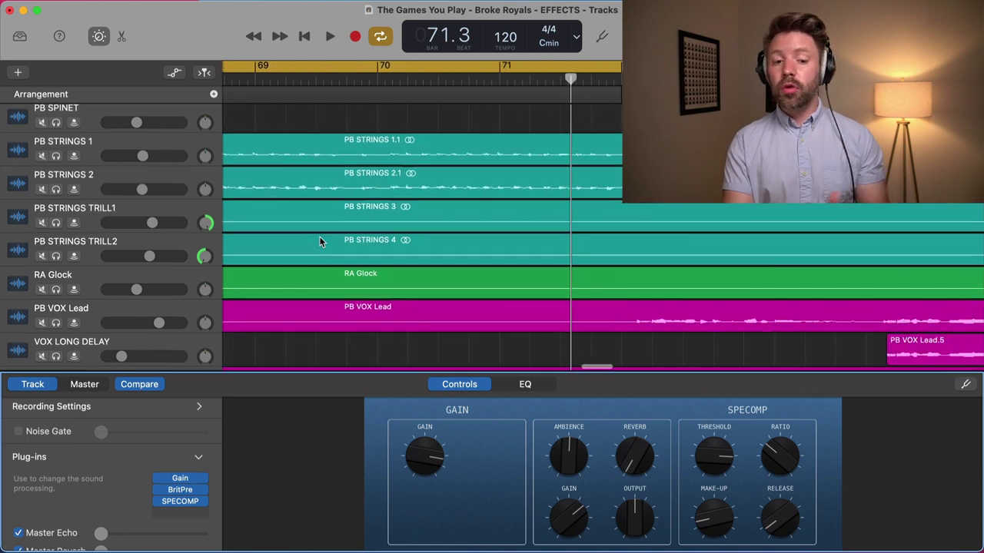
key("c")
left_click(100, 308)
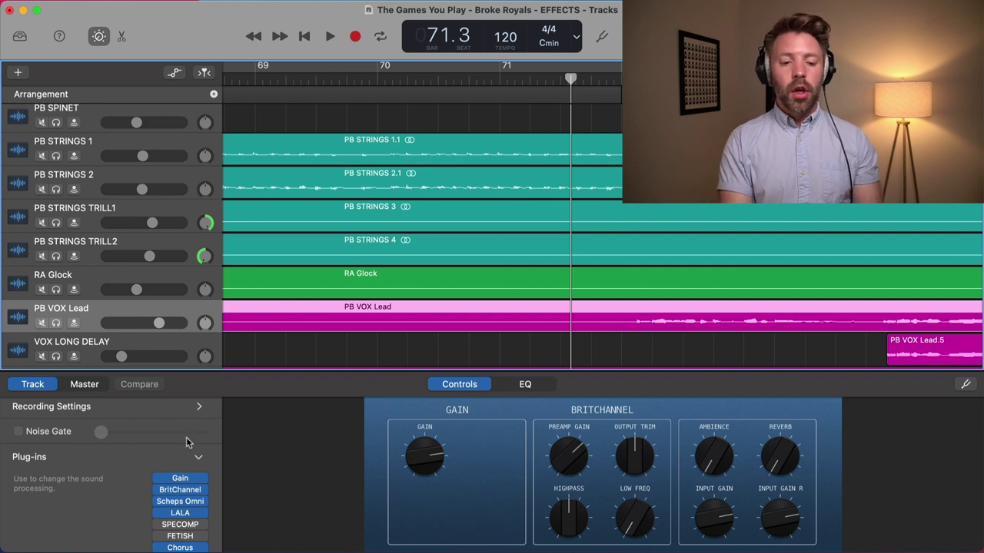
left_click(180, 527)
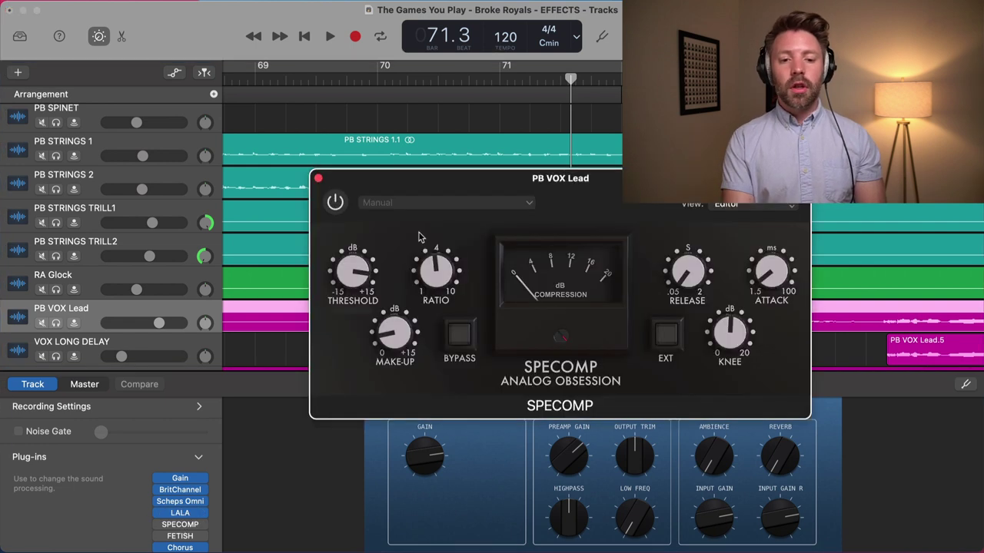
Step: Activate SPECOMP on PB VOX Lead, solo the track, and play the vocal through the compressor before closing its window
left_click_drag(377, 184, 180, 97)
left_click(57, 323)
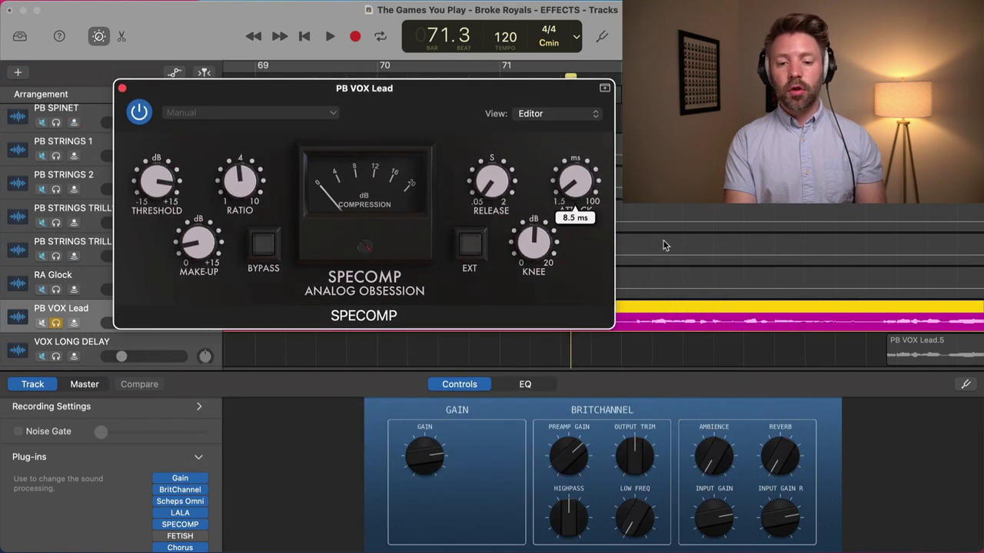
scroll(668, 244, "right", 1)
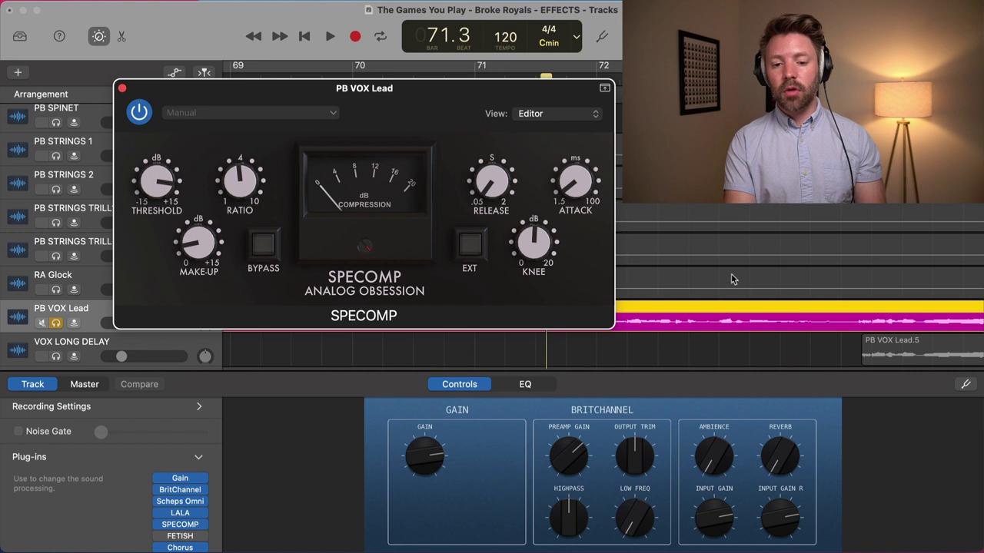
scroll(742, 281, "left", 1)
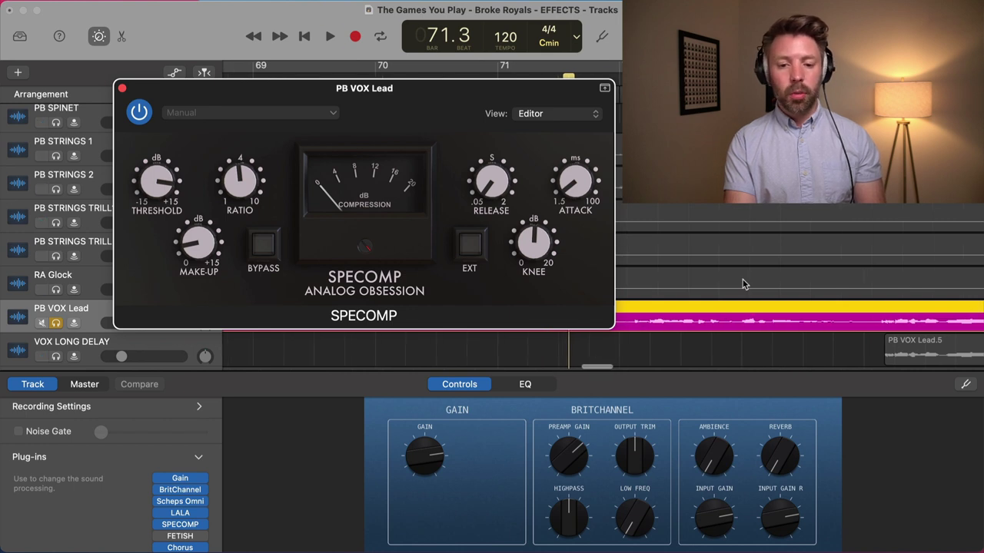
key("space")
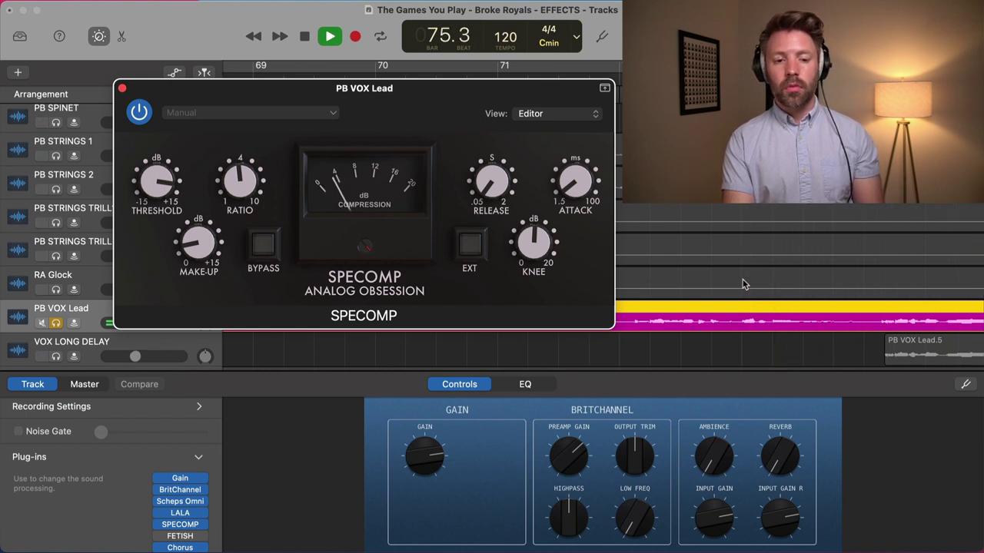
key("space")
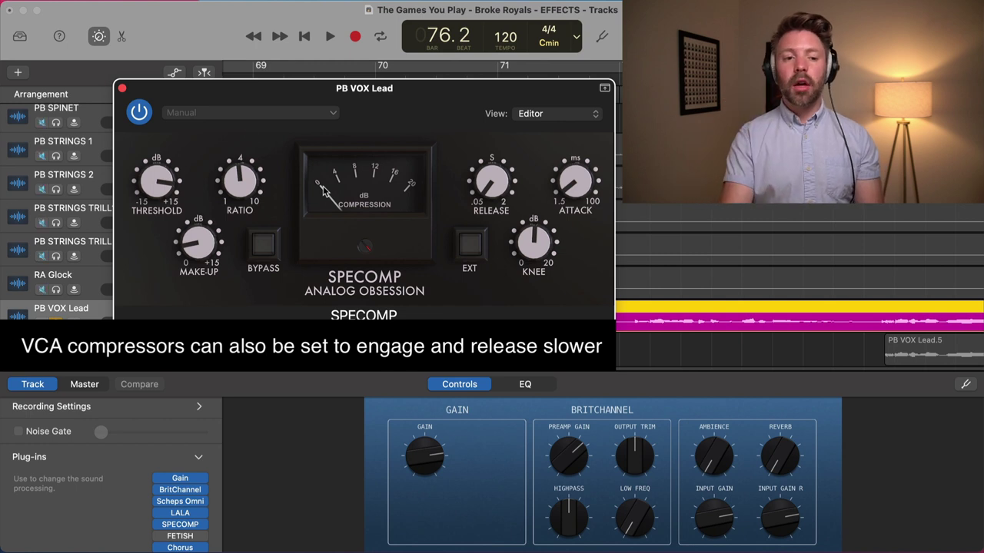
left_click(123, 86)
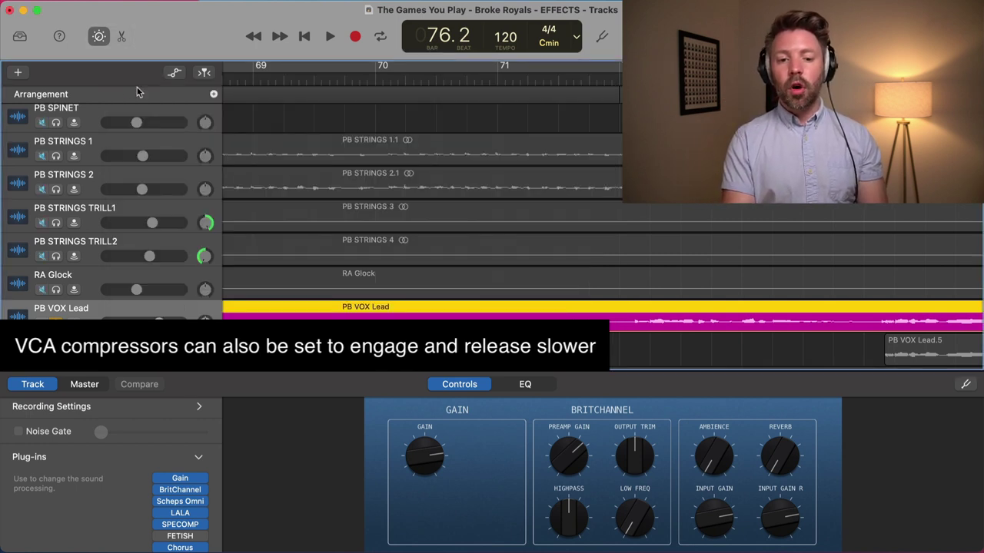
Step: Open FETISH on PB VOX Lead, switch the plug-in on, and close its window
scroll(394, 192, "right", 3)
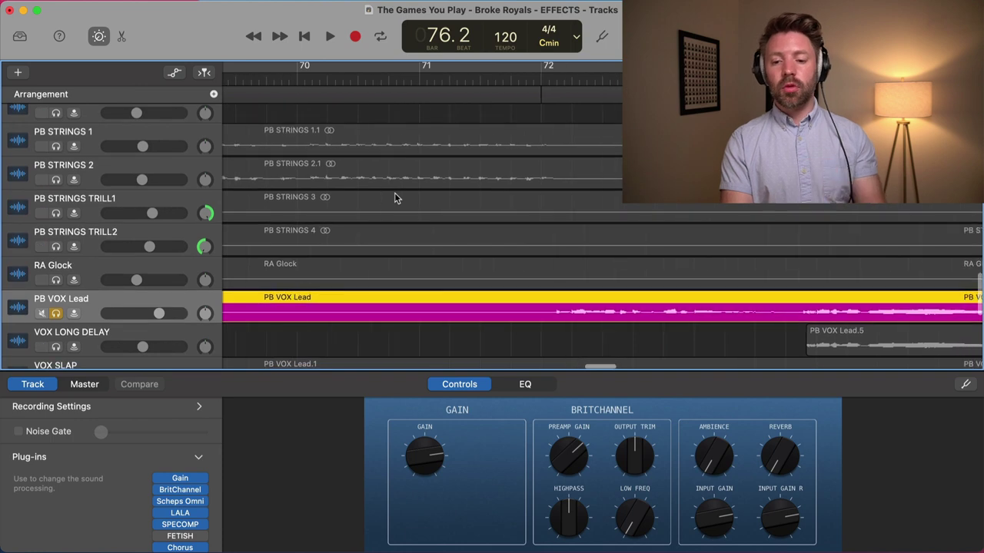
scroll(394, 272, "right", 3)
scroll(393, 272, "down", 4)
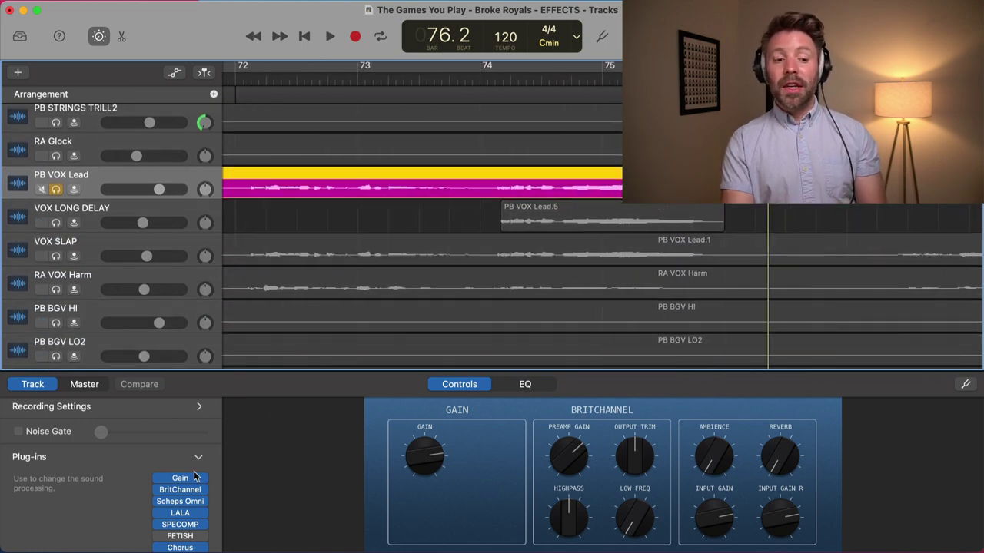
left_click(181, 537)
left_click_drag(435, 192, 280, 293)
left_click(173, 317)
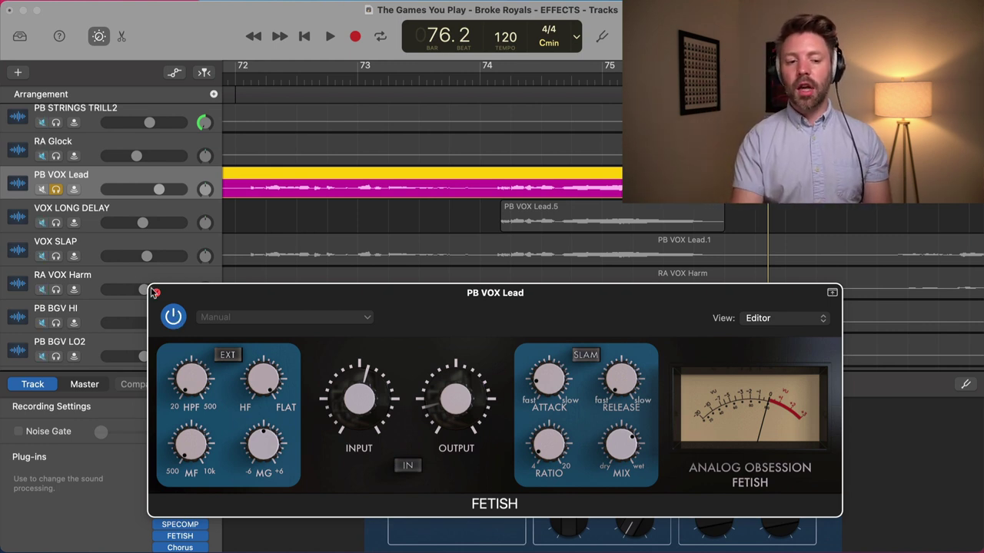
left_click(156, 293)
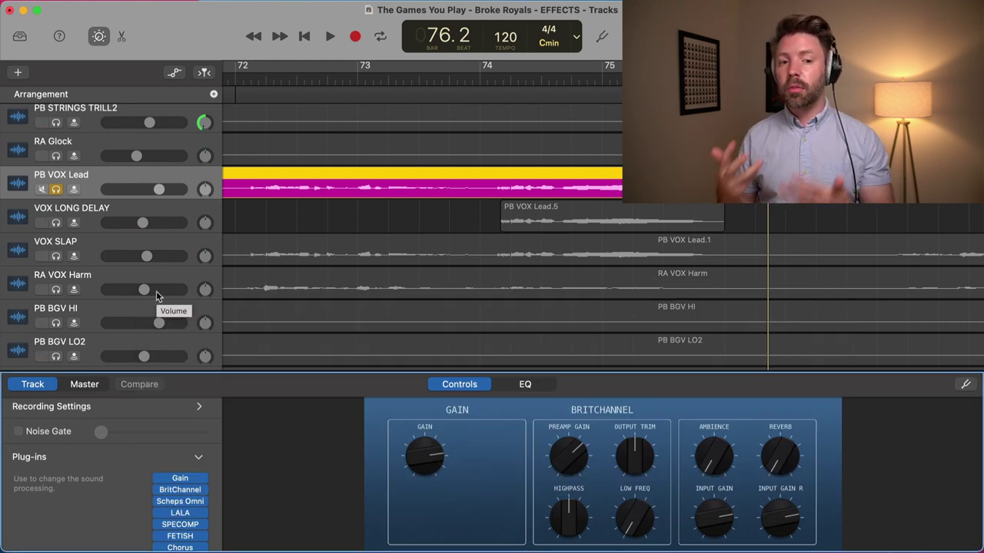
Step: Play the soloed lead vocal from bar 72 while watching LALA's meter, and close LALA
mouse_move(181, 515)
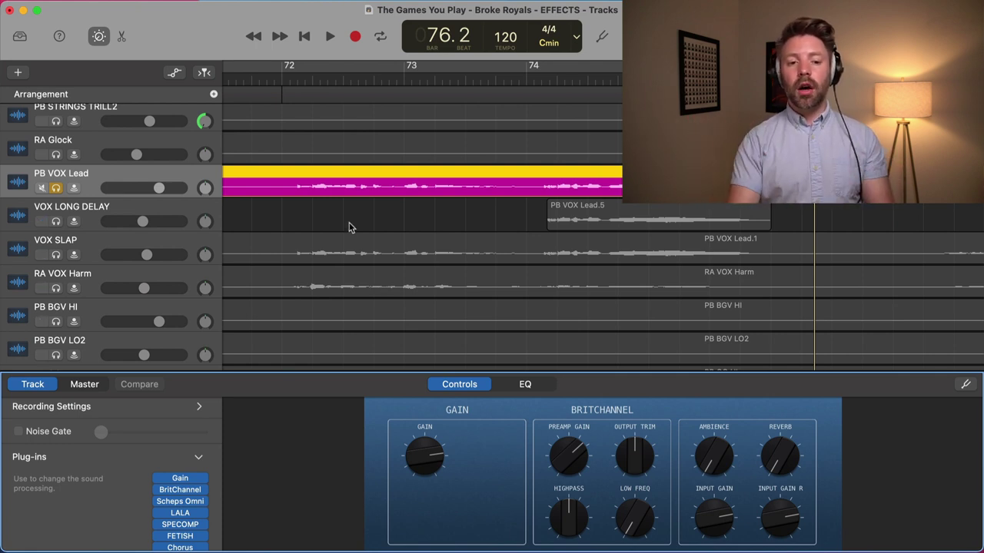
left_click(283, 80)
left_click(178, 513)
key("space")
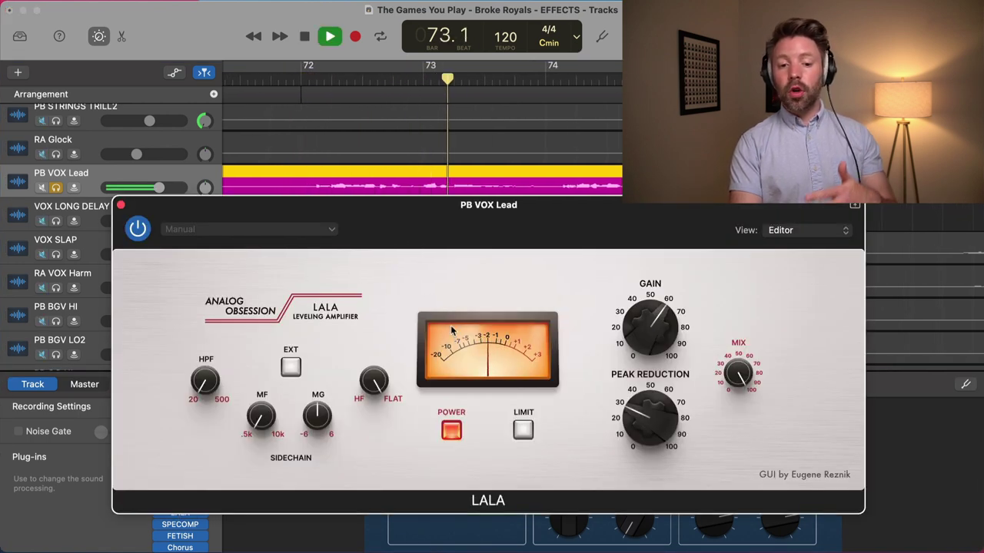
key("space")
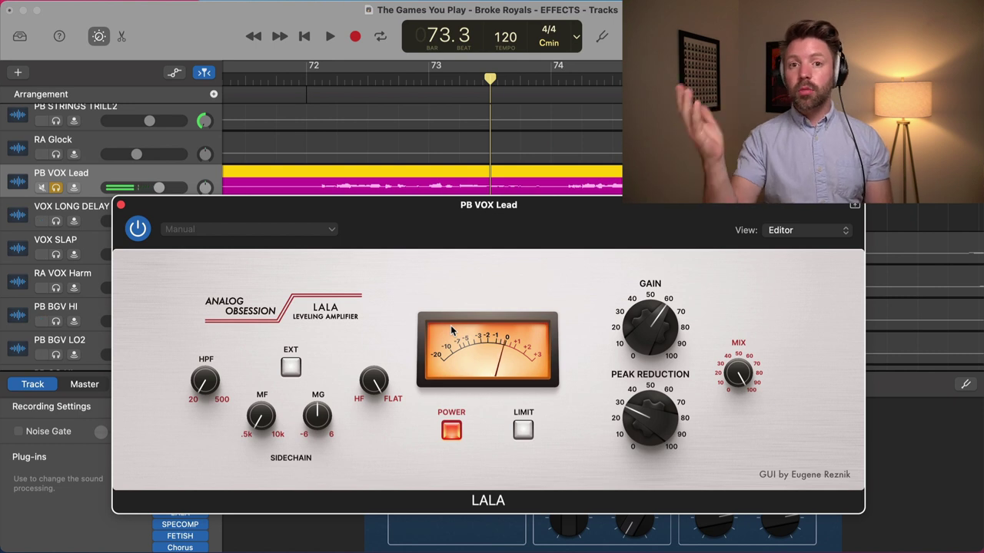
left_click(121, 205)
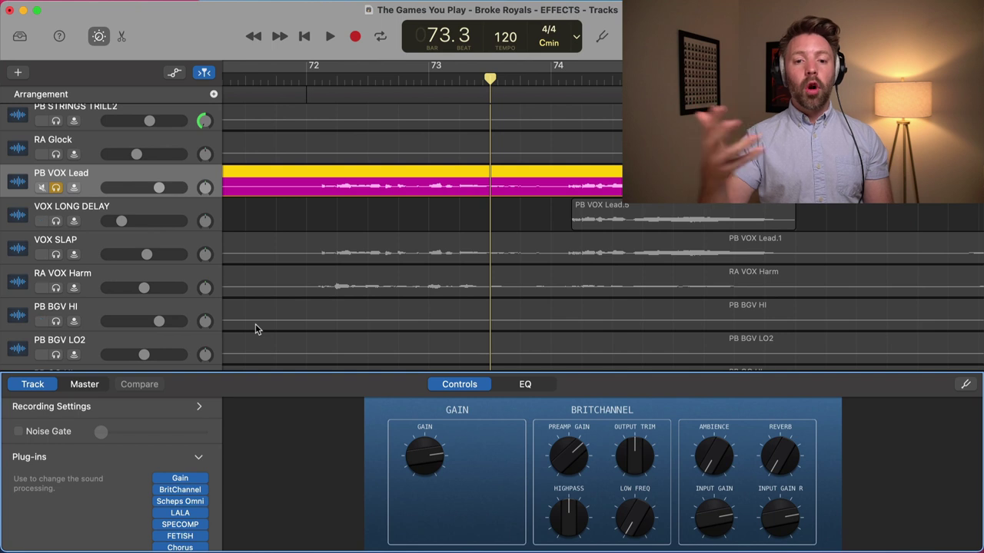
Step: Open SPECOMP on PB VOX Lead and continue playing the soloed vocal from bar 73 through it, closing it when done
mouse_move(190, 493)
left_click(190, 526)
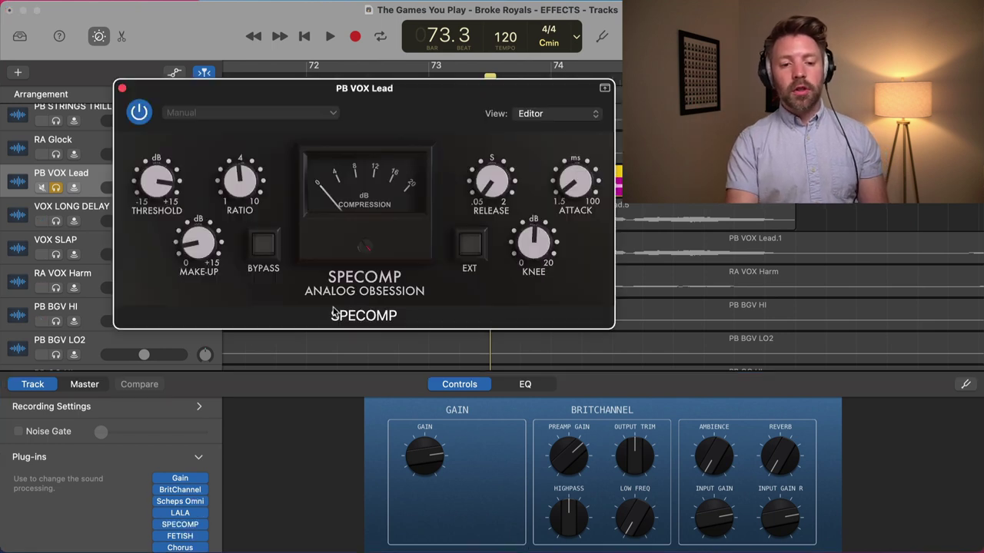
left_click_drag(371, 159, 368, 254)
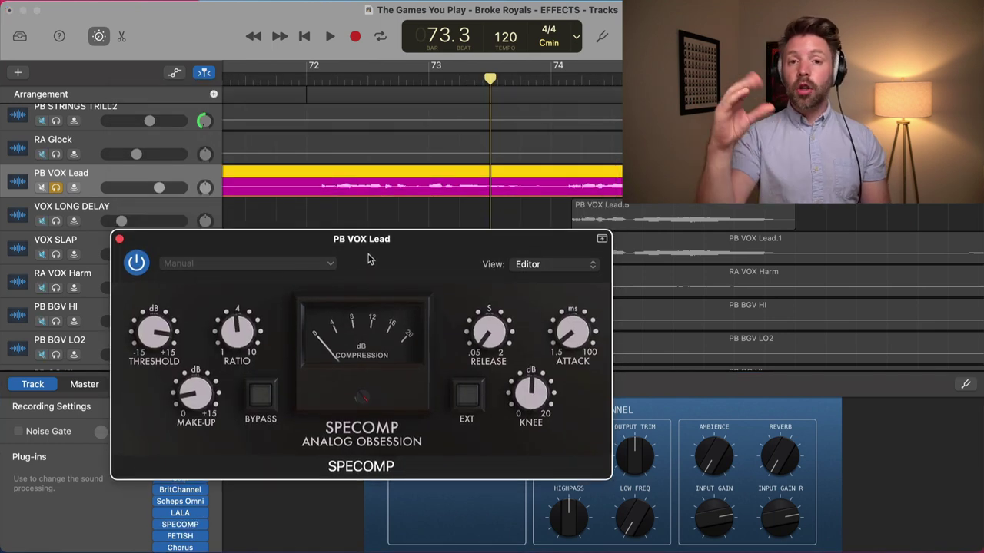
key("space")
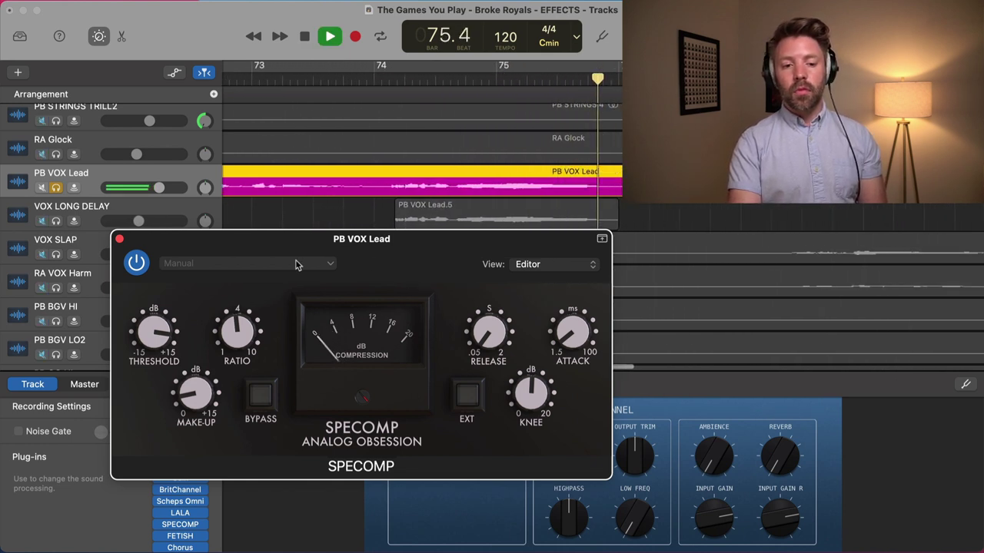
key("space")
left_click(120, 239)
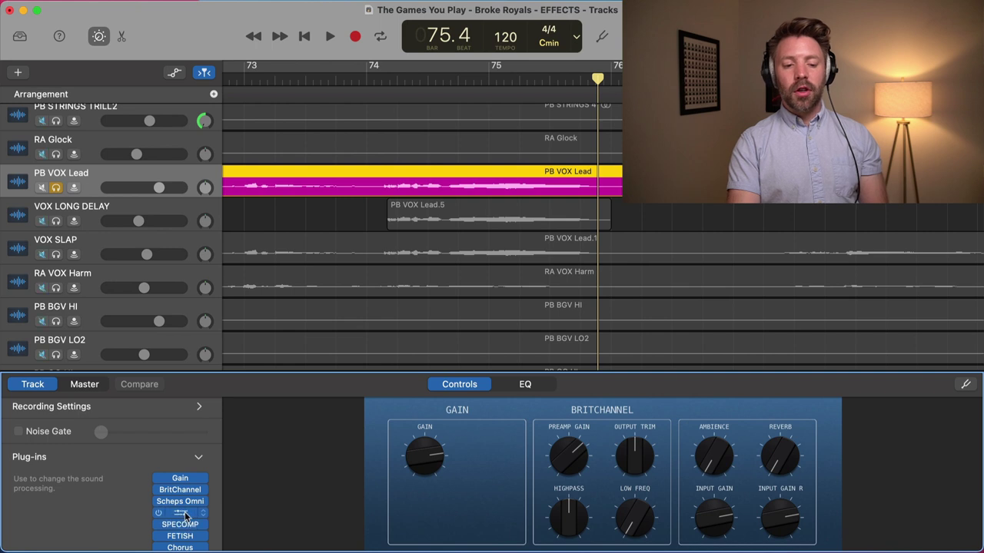
Step: Unsolo PB VOX Lead and play the compressed vocal in the full mix from bar 72 into bar 75
mouse_move(182, 516)
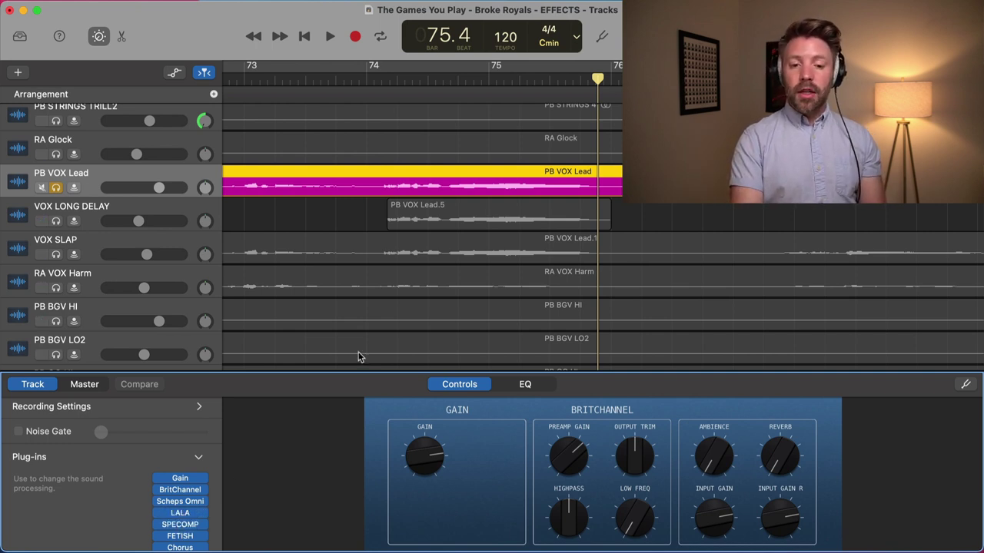
scroll(358, 300, "left", 3)
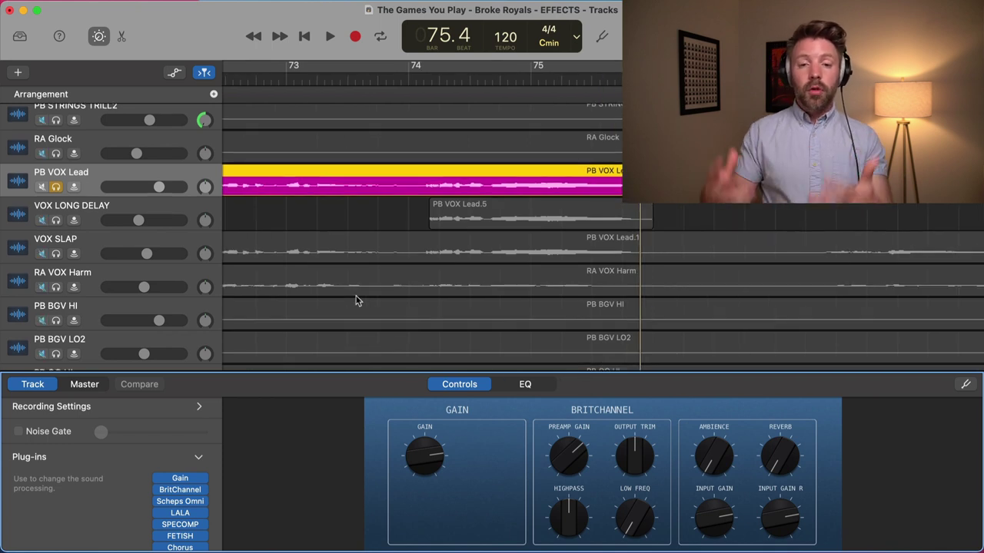
scroll(356, 300, "left", 5)
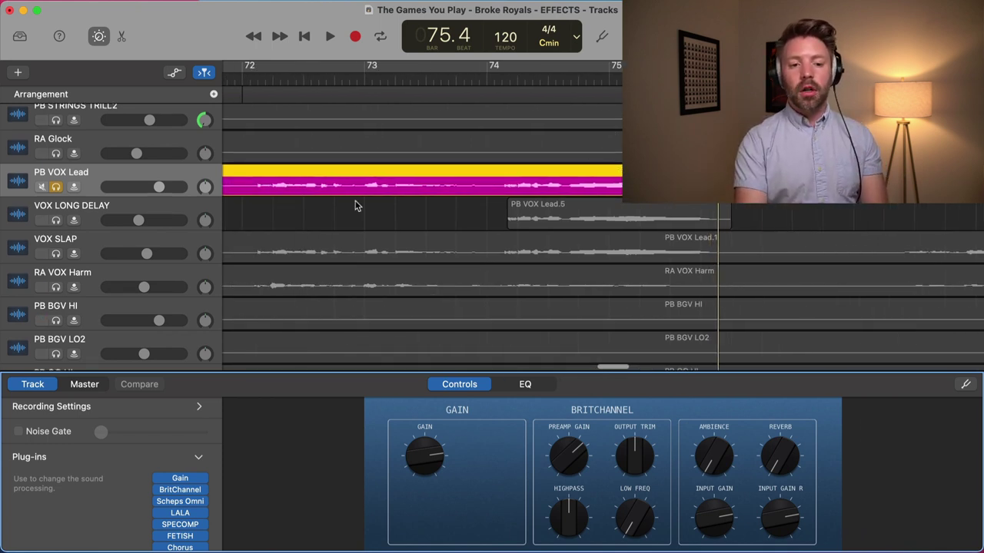
key("s")
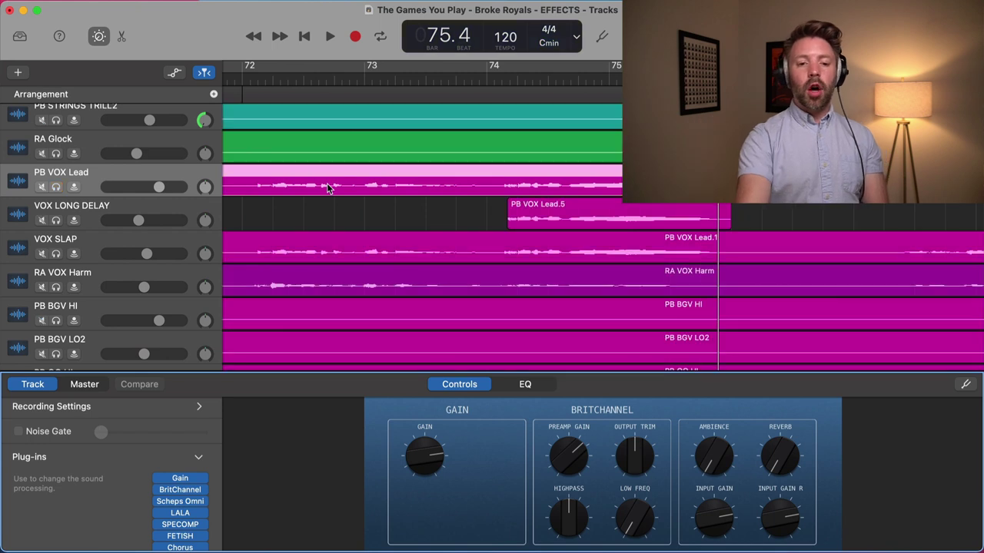
left_click(250, 80)
key("space")
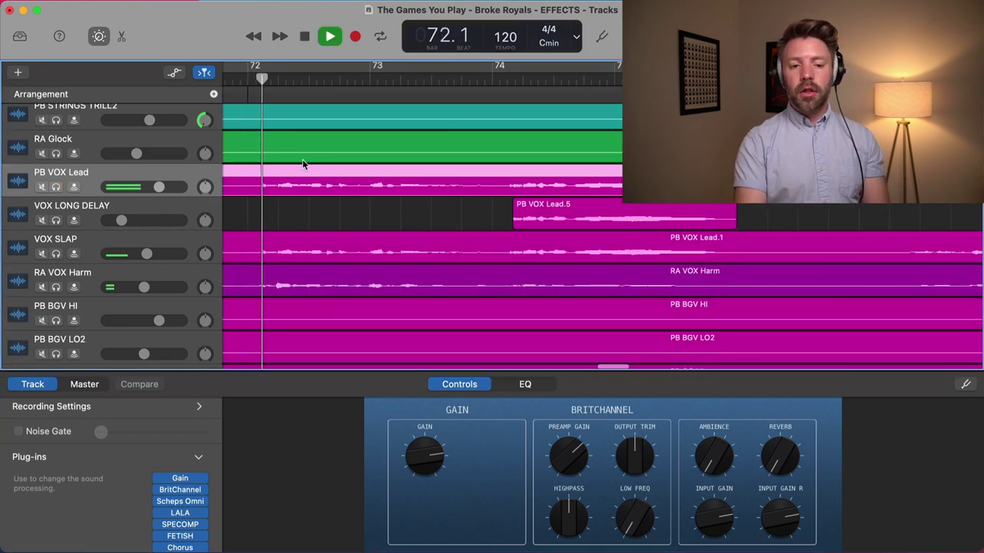
scroll(302, 159, "down", 1)
scroll(302, 159, "down", 1)
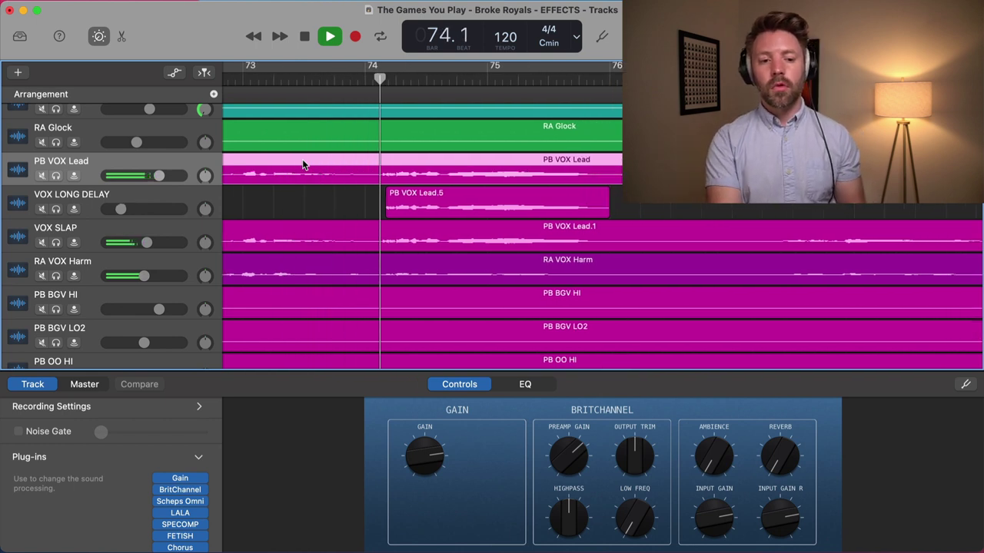
scroll(476, 197, "right", 2)
scroll(477, 197, "right", 2)
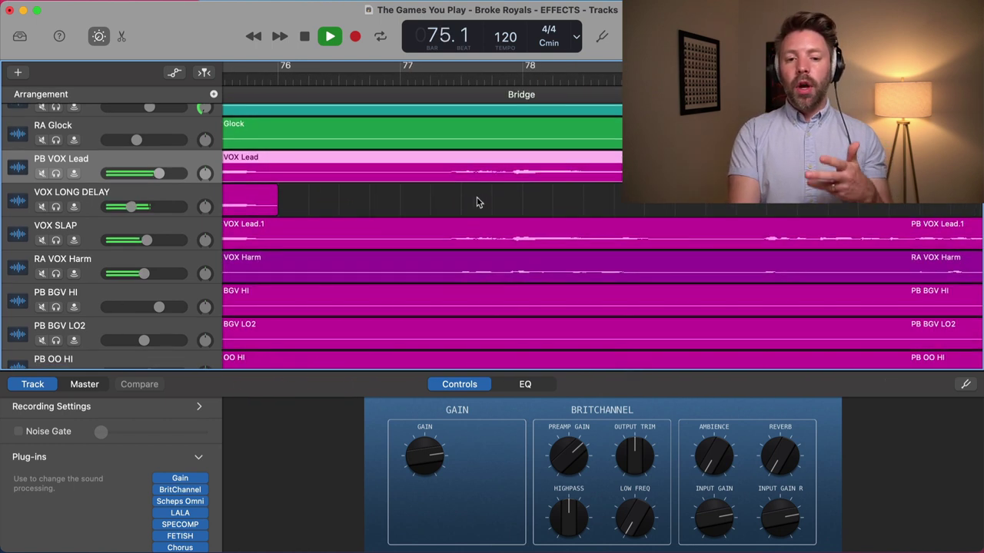
key("space")
Step: Play the full mix from just before bar 80 through bar 82 to hear the compressed vocal in the bridge
scroll(563, 185, "right", 1)
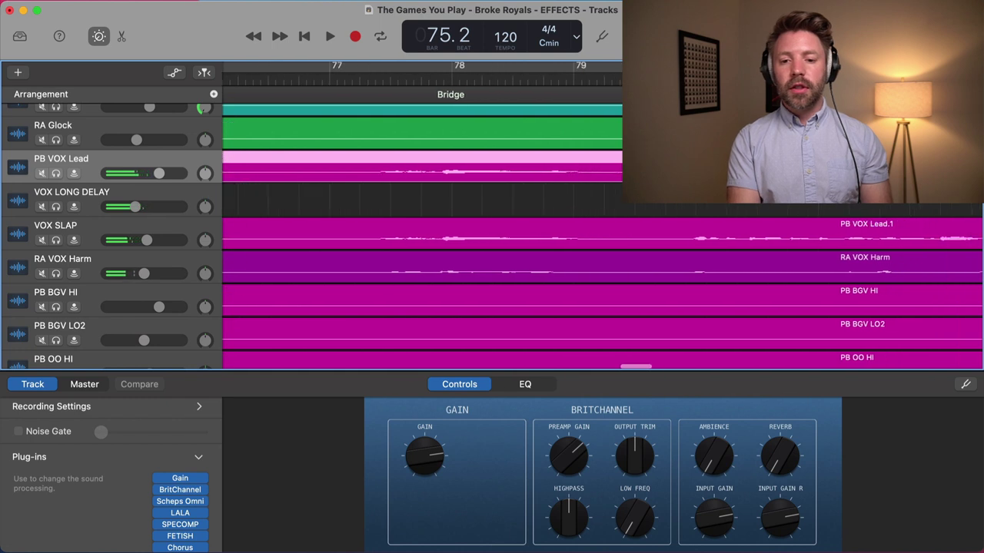
left_click(665, 66)
key("space")
scroll(563, 185, "right", 1)
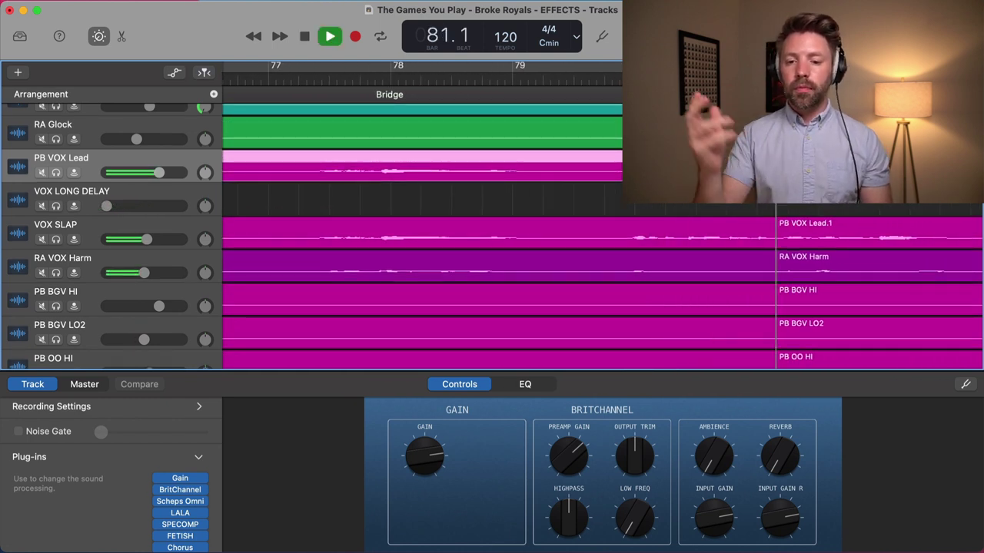
scroll(562, 186, "right", 1)
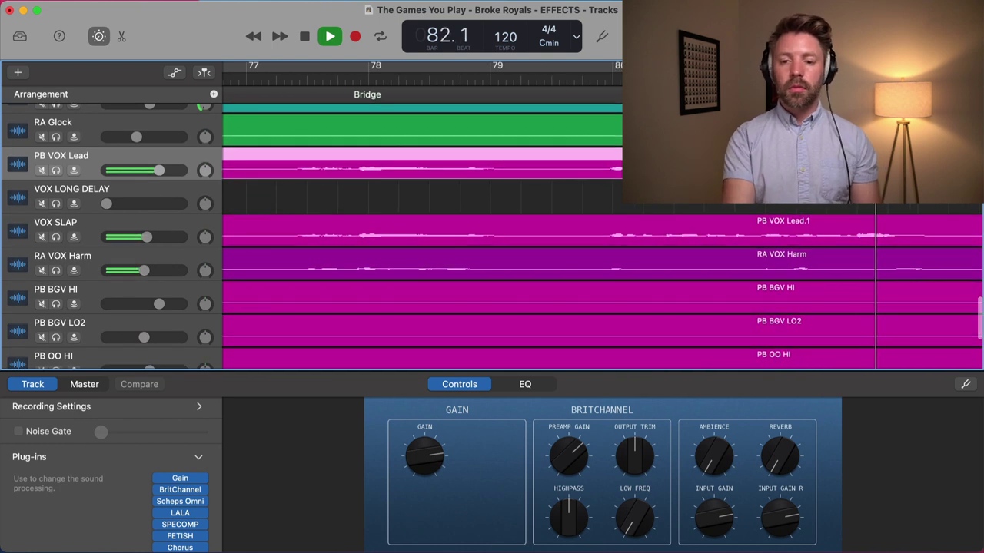
key("space")
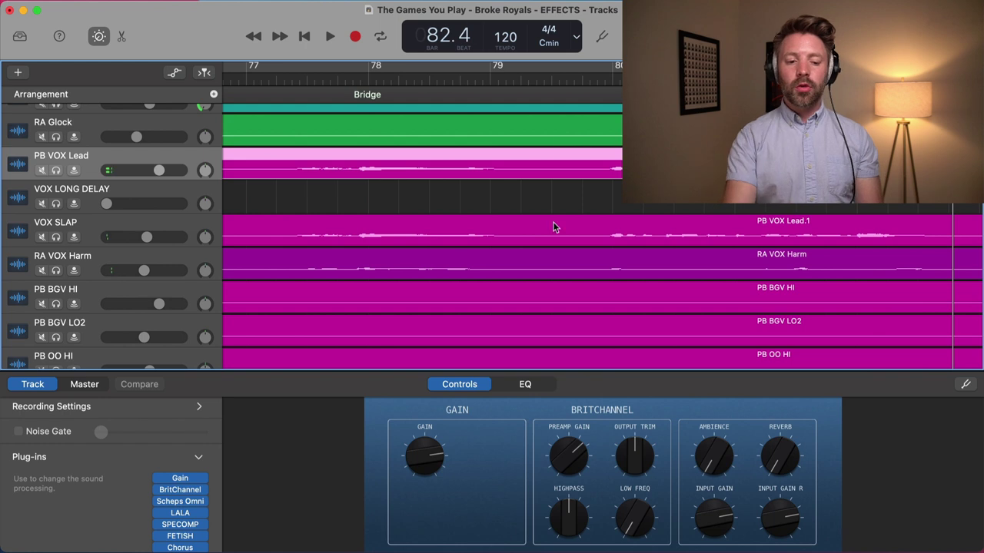
Step: Open FETISH on PB VOX Lead and play the bridge from bar 79 through bar 82 while watching its meter
left_click(192, 537)
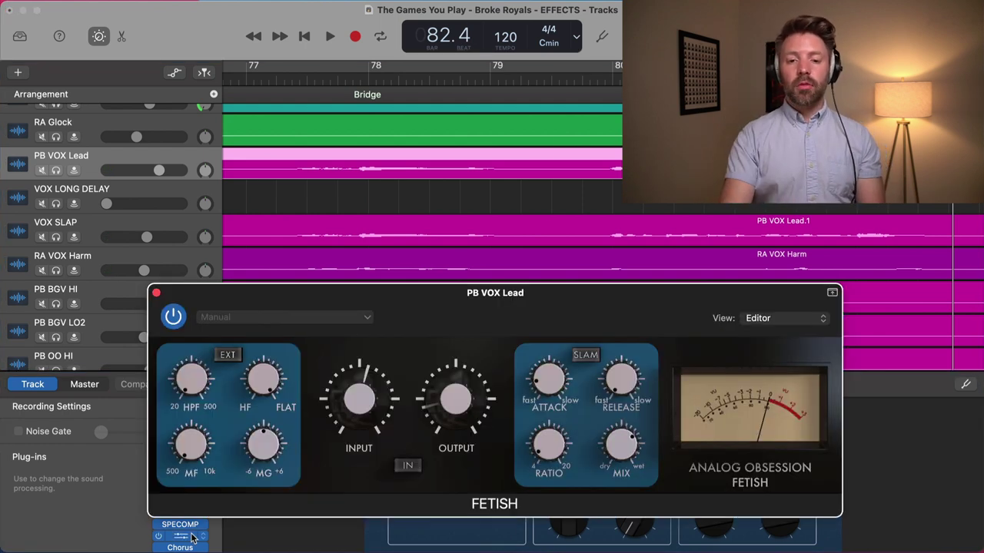
left_click(536, 76)
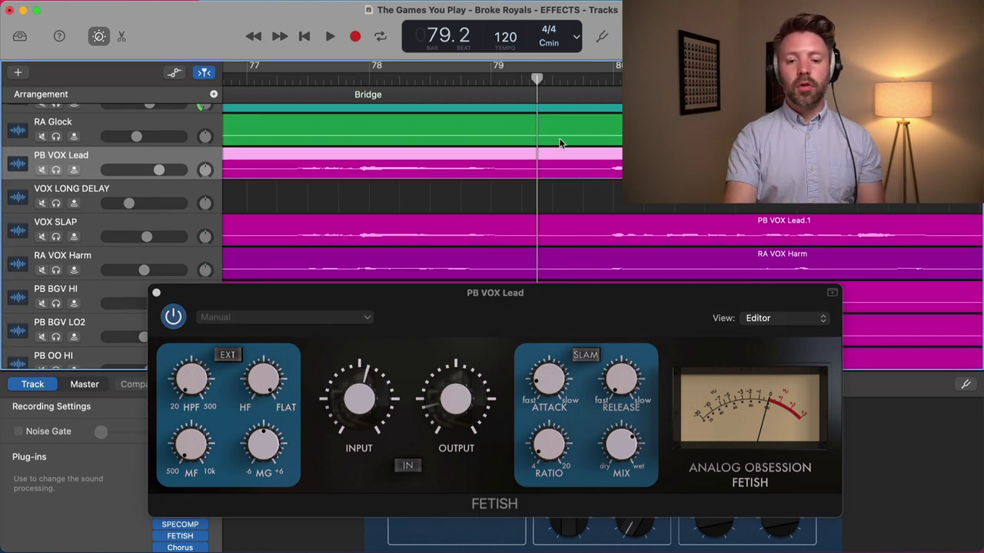
key("space")
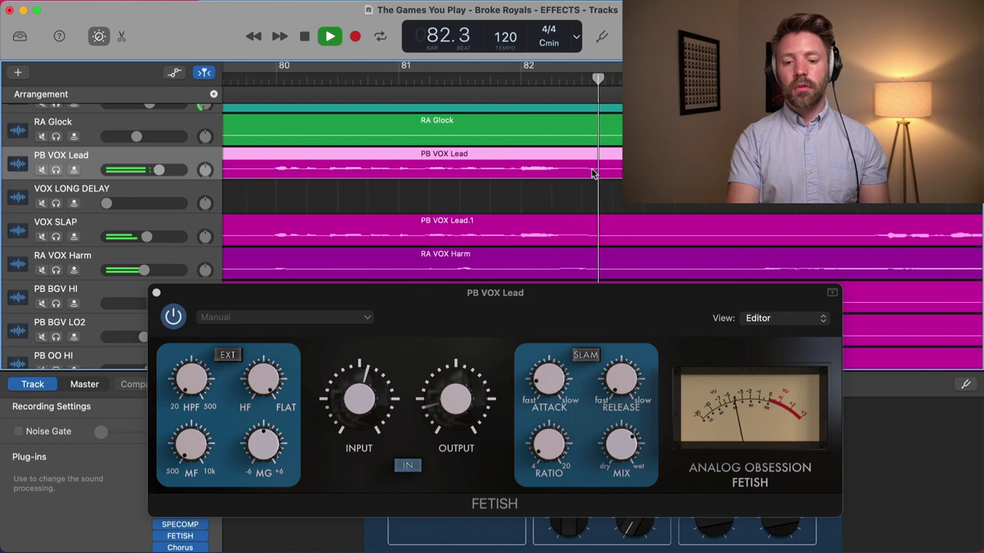
key("space")
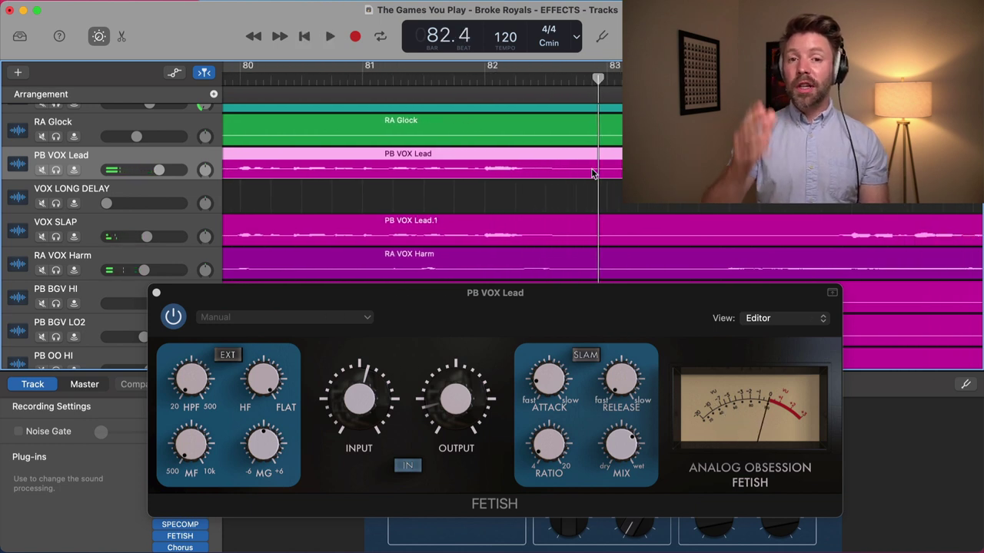
left_click(631, 376)
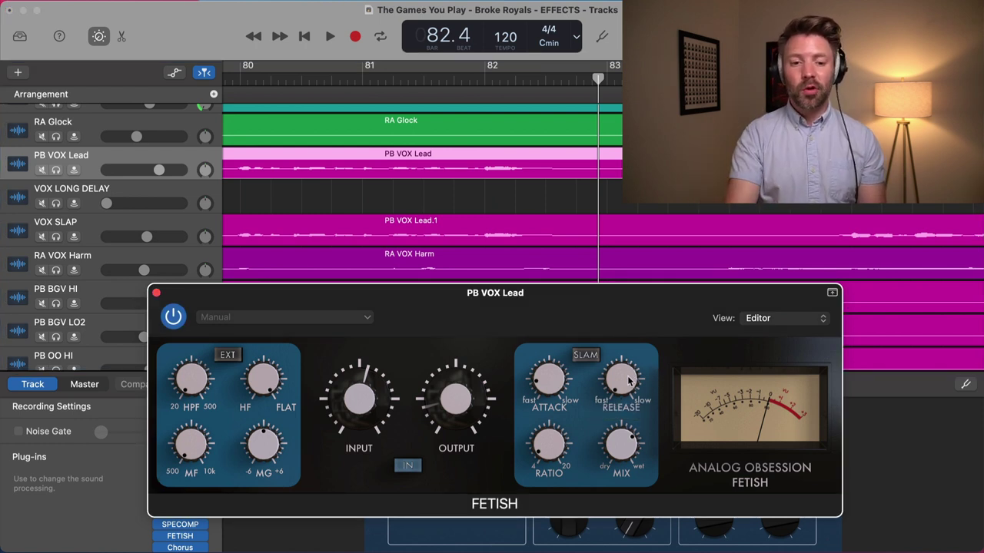
scroll(463, 229, "left", 3)
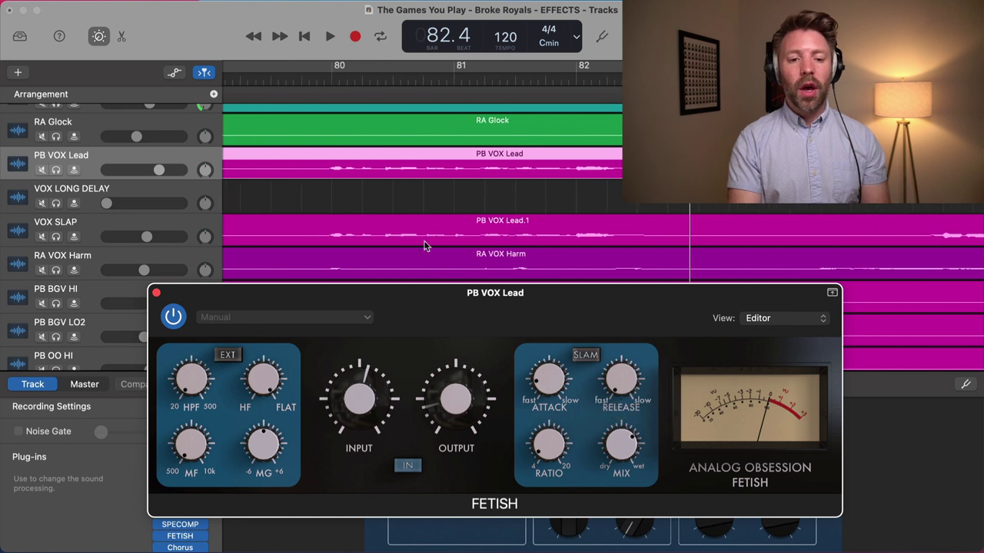
Step: Show track automation and display the FETISH bypass curve on PB VOX Lead
key("a")
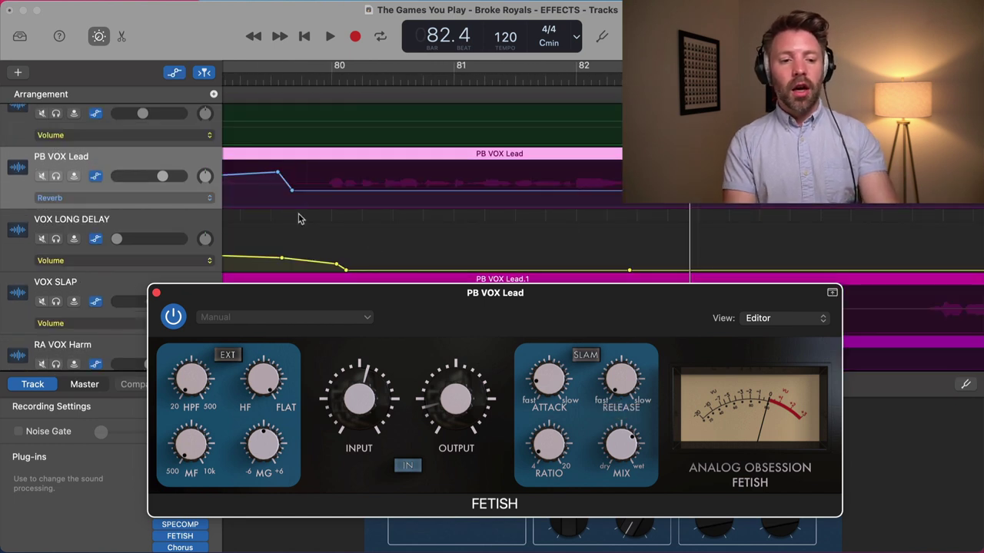
left_click(129, 199)
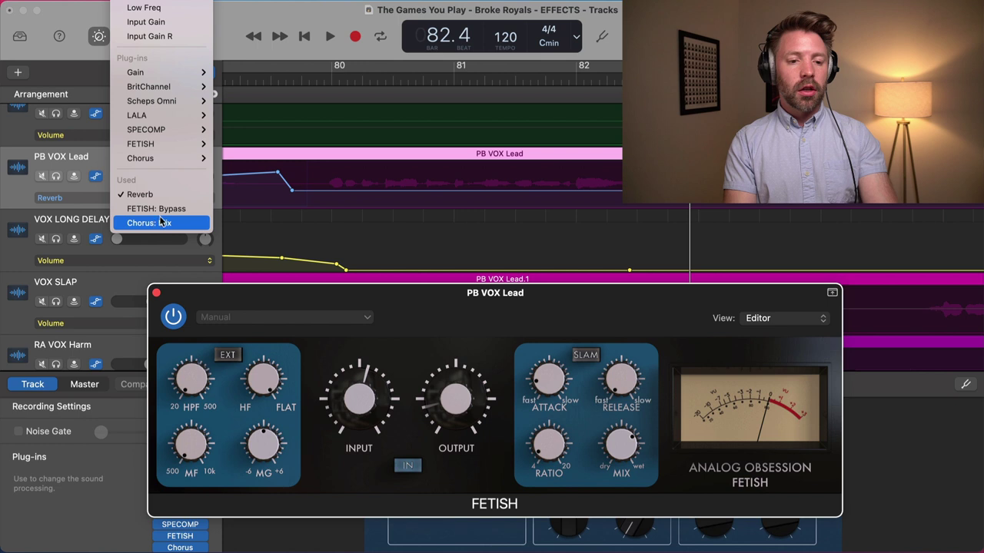
left_click(165, 210)
left_click(409, 467)
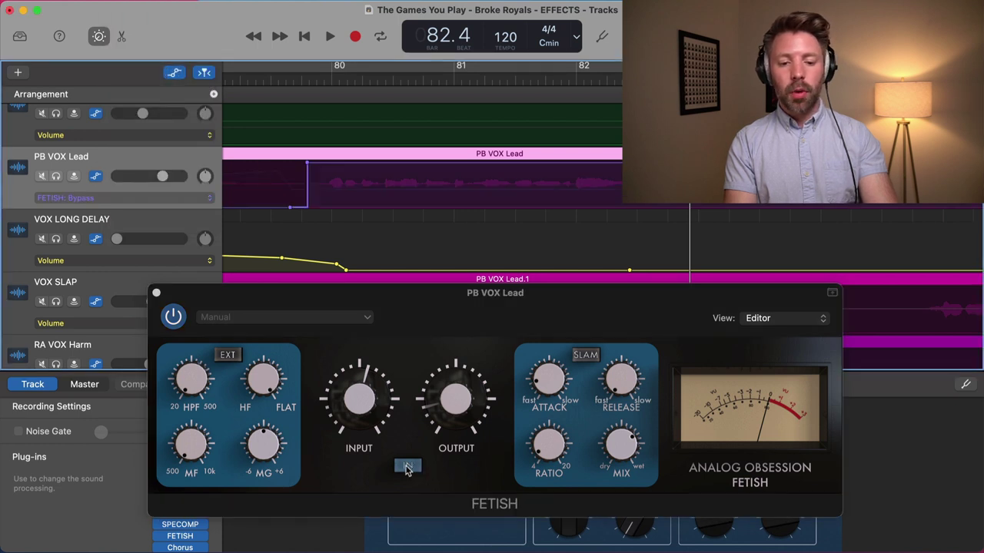
Step: Play from about bar 79 into bar 80 while watching the bypass automation switch FETISH on PB VOX Lead
scroll(398, 226, "left", 2)
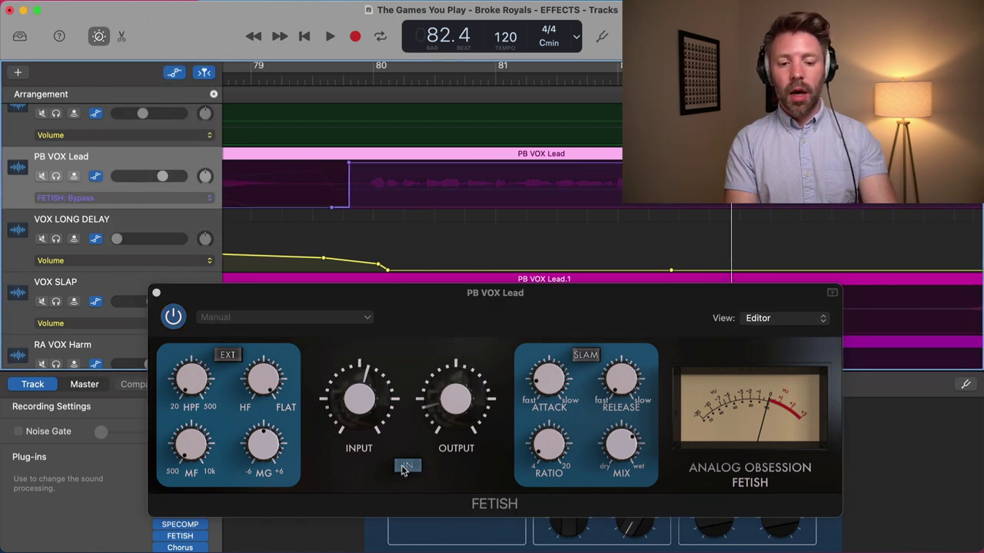
key("space")
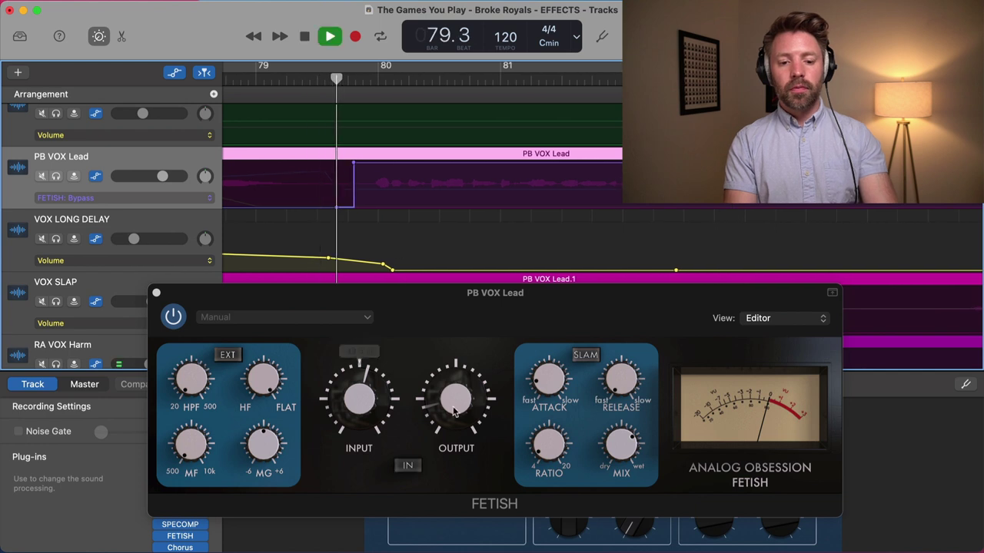
left_click(407, 466)
key("space")
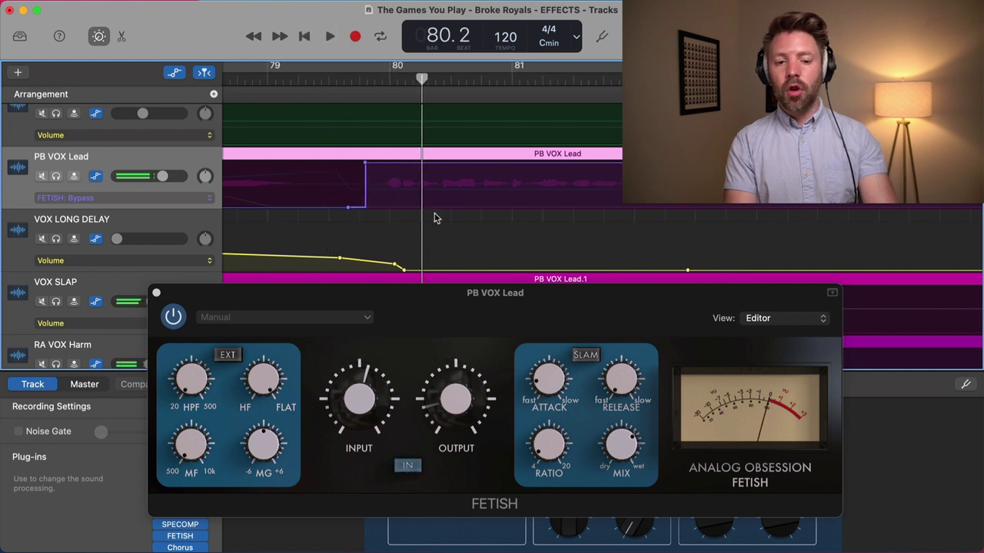
Step: Examine the FETISH bypass automation on PB VOX Lead across the song, with the playhead at bar 72 where the bridge starts
scroll(433, 218, "down", 10)
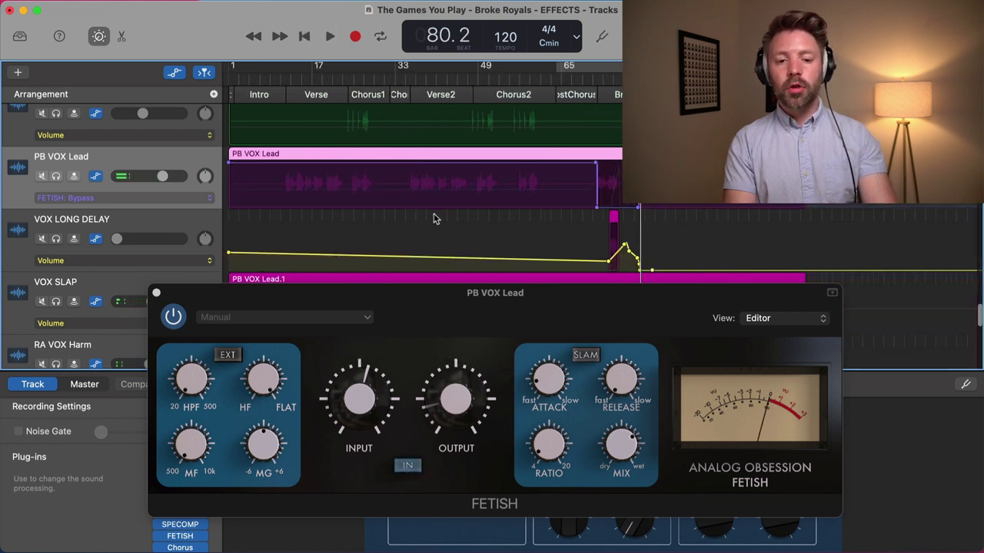
scroll(578, 208, "up", 10)
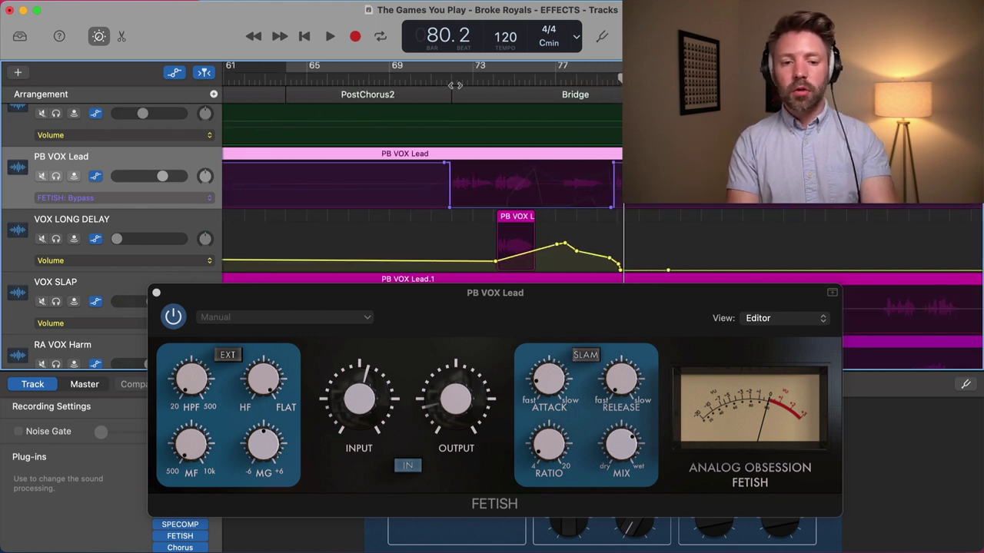
left_click(451, 80)
scroll(474, 81, "up", 5)
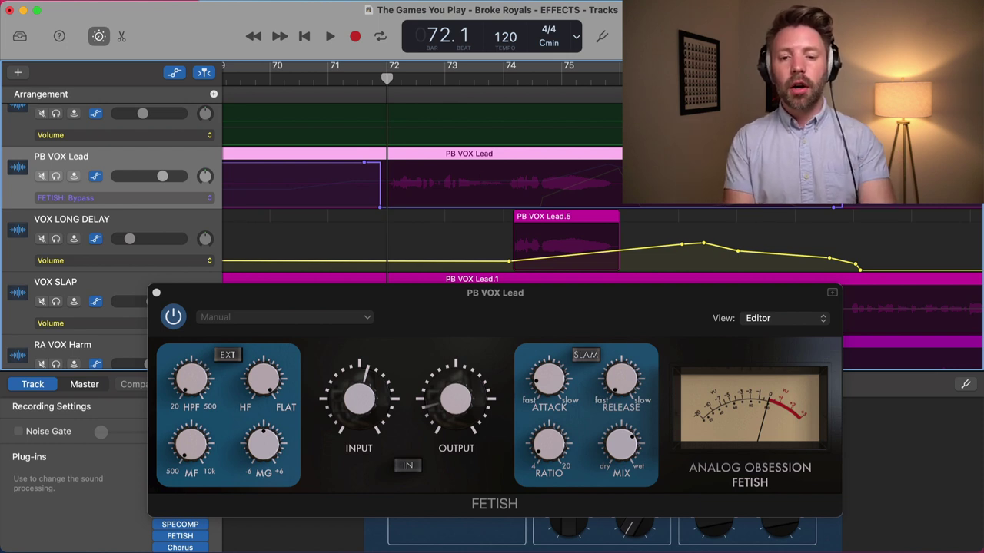
Step: Play the bridge from bar 77 to bar 81 while watching FETISH's bypass state and meter on PB VOX Lead
left_click(707, 77)
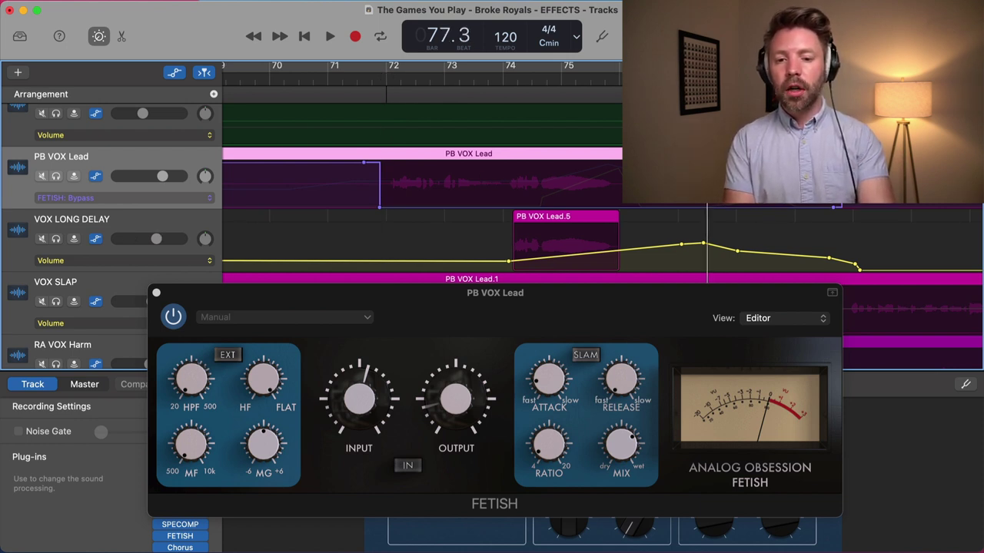
key("space")
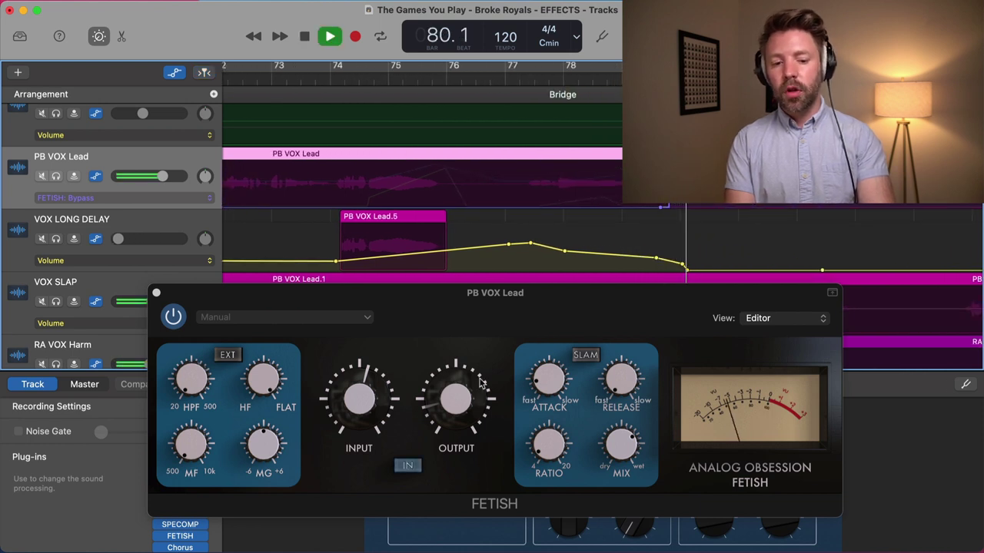
mouse_move(441, 400)
key("space")
mouse_move(550, 461)
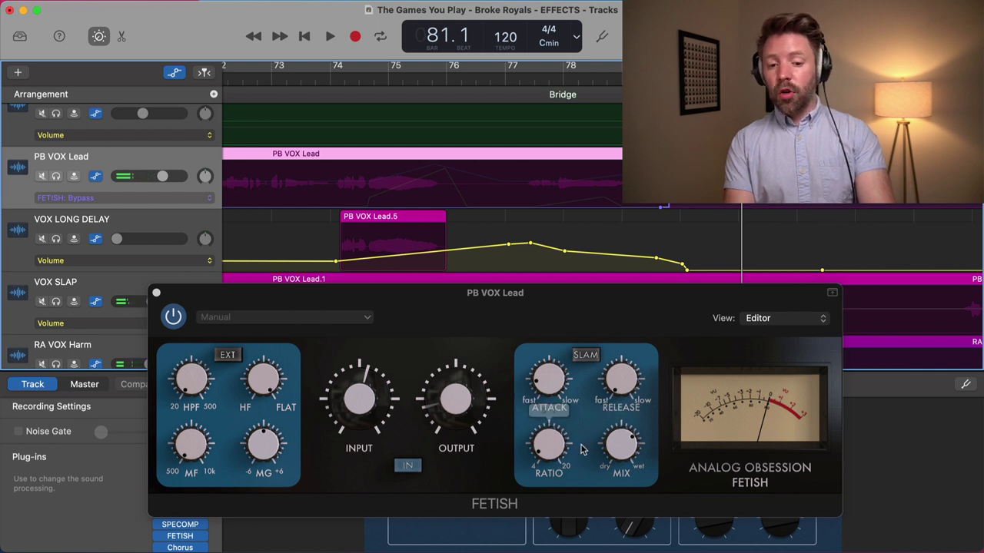
mouse_move(626, 455)
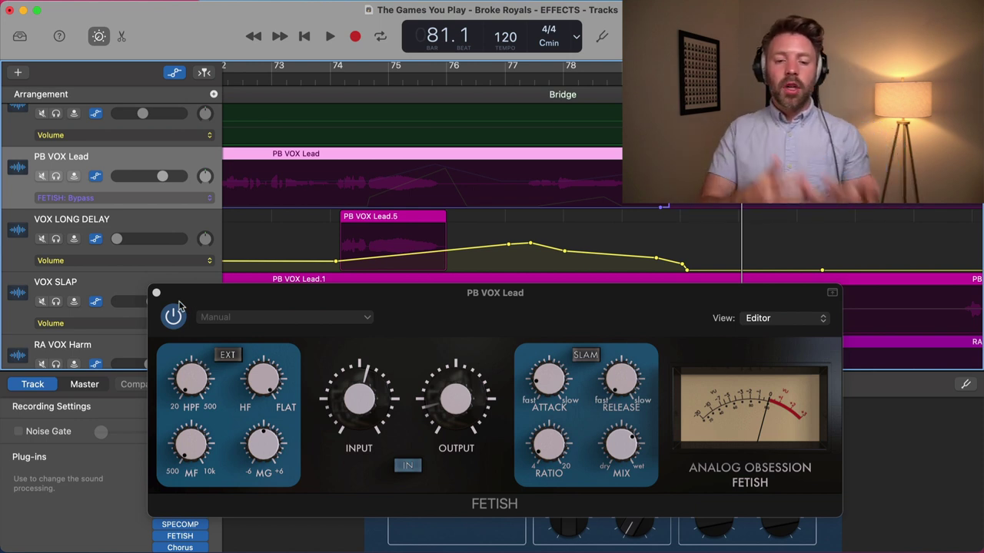
Step: Close FETISH, bypass LALA, SPECOMP and FETISH on PB VOX Lead, and play the bridge from bar 79 to bar 83
left_click(156, 294)
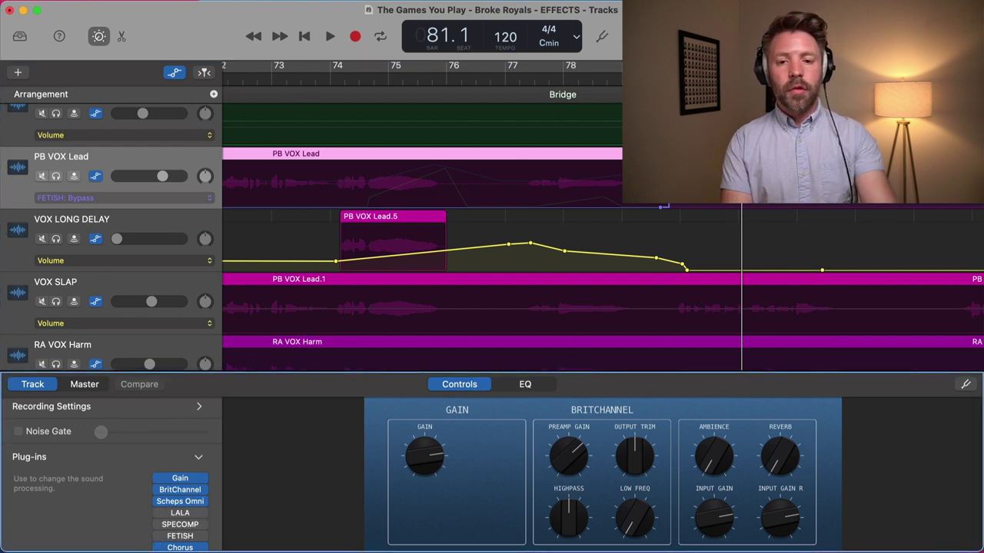
left_click(636, 77)
key("space")
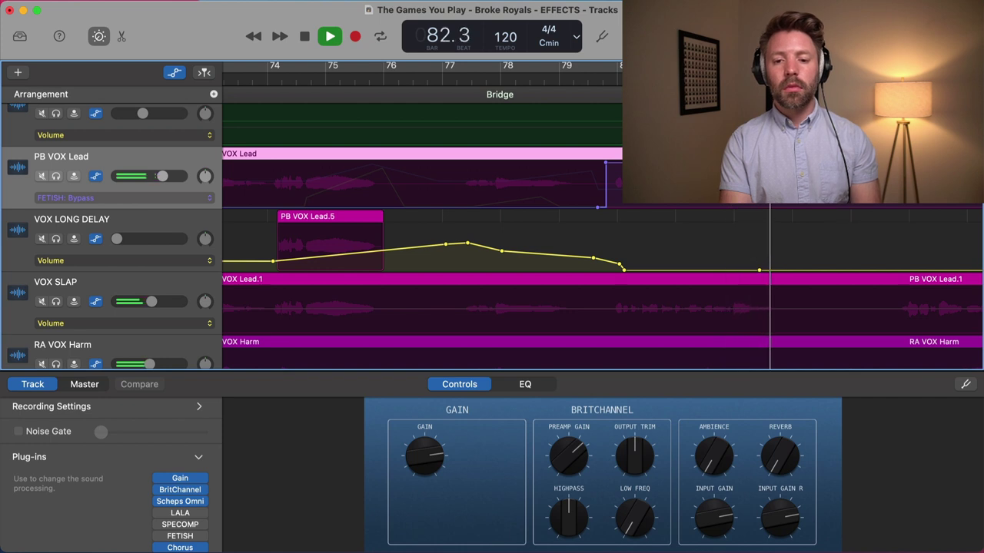
key("space")
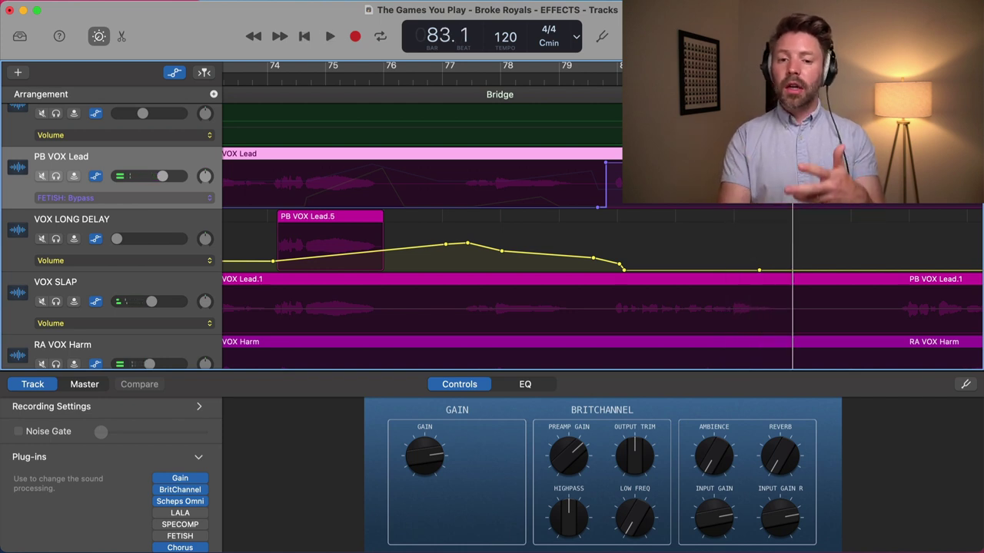
Step: Re-enable LALA, SPECOMP and FETISH on PB VOX Lead and play the bridge from mid-bar 79 to bar 83
left_click(589, 77)
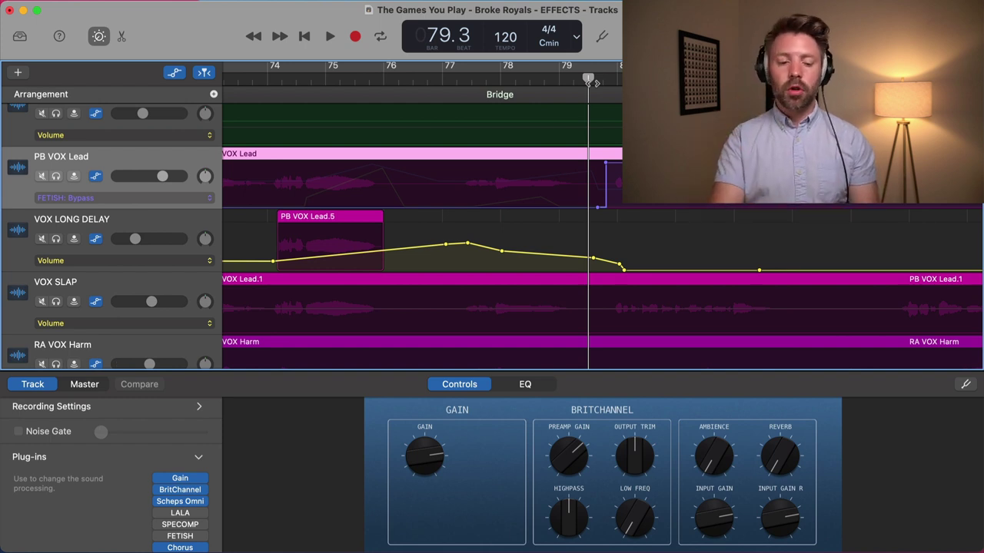
mouse_move(158, 513)
left_mouse_down()
mouse_move(161, 540)
mouse_move(158, 516)
left_mouse_up()
key("space")
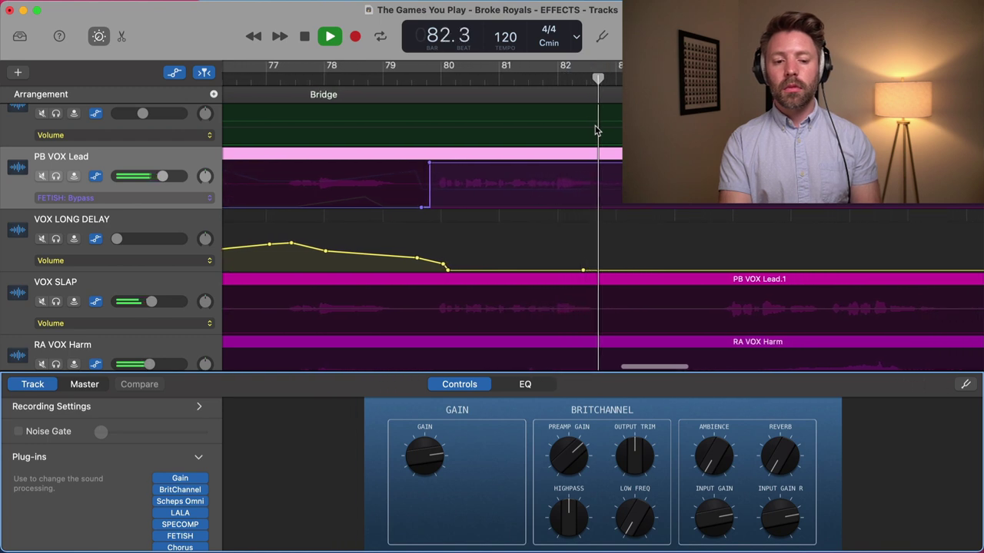
key("space")
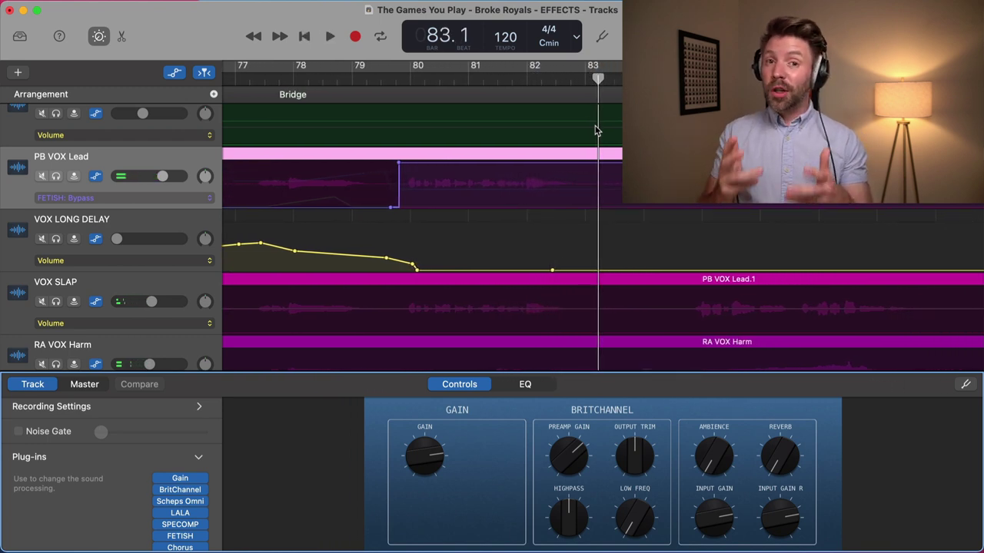